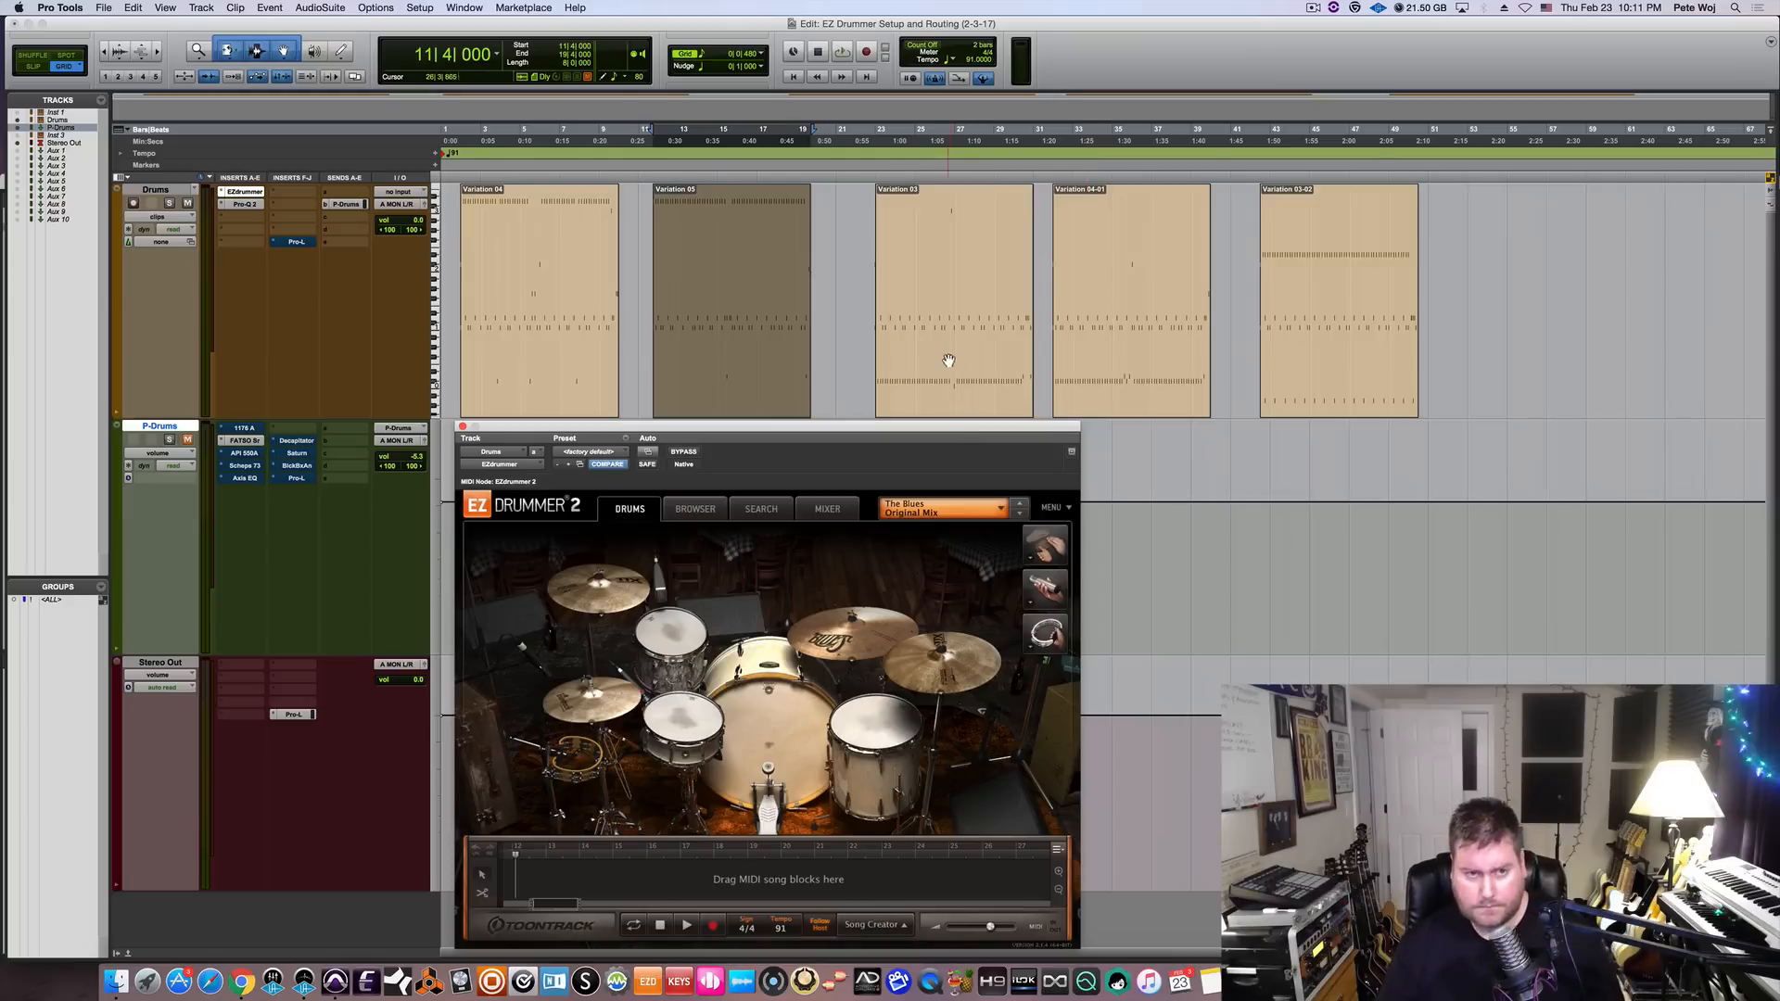
Inspect the Pro-Q 2 equalizer curve on the Drums track and close its window.
{"action": "left_click", "coordinate": [248, 205]}
{"action": "left_click_drag", "start_coordinate": [746, 442], "coordinate": [736, 349]}
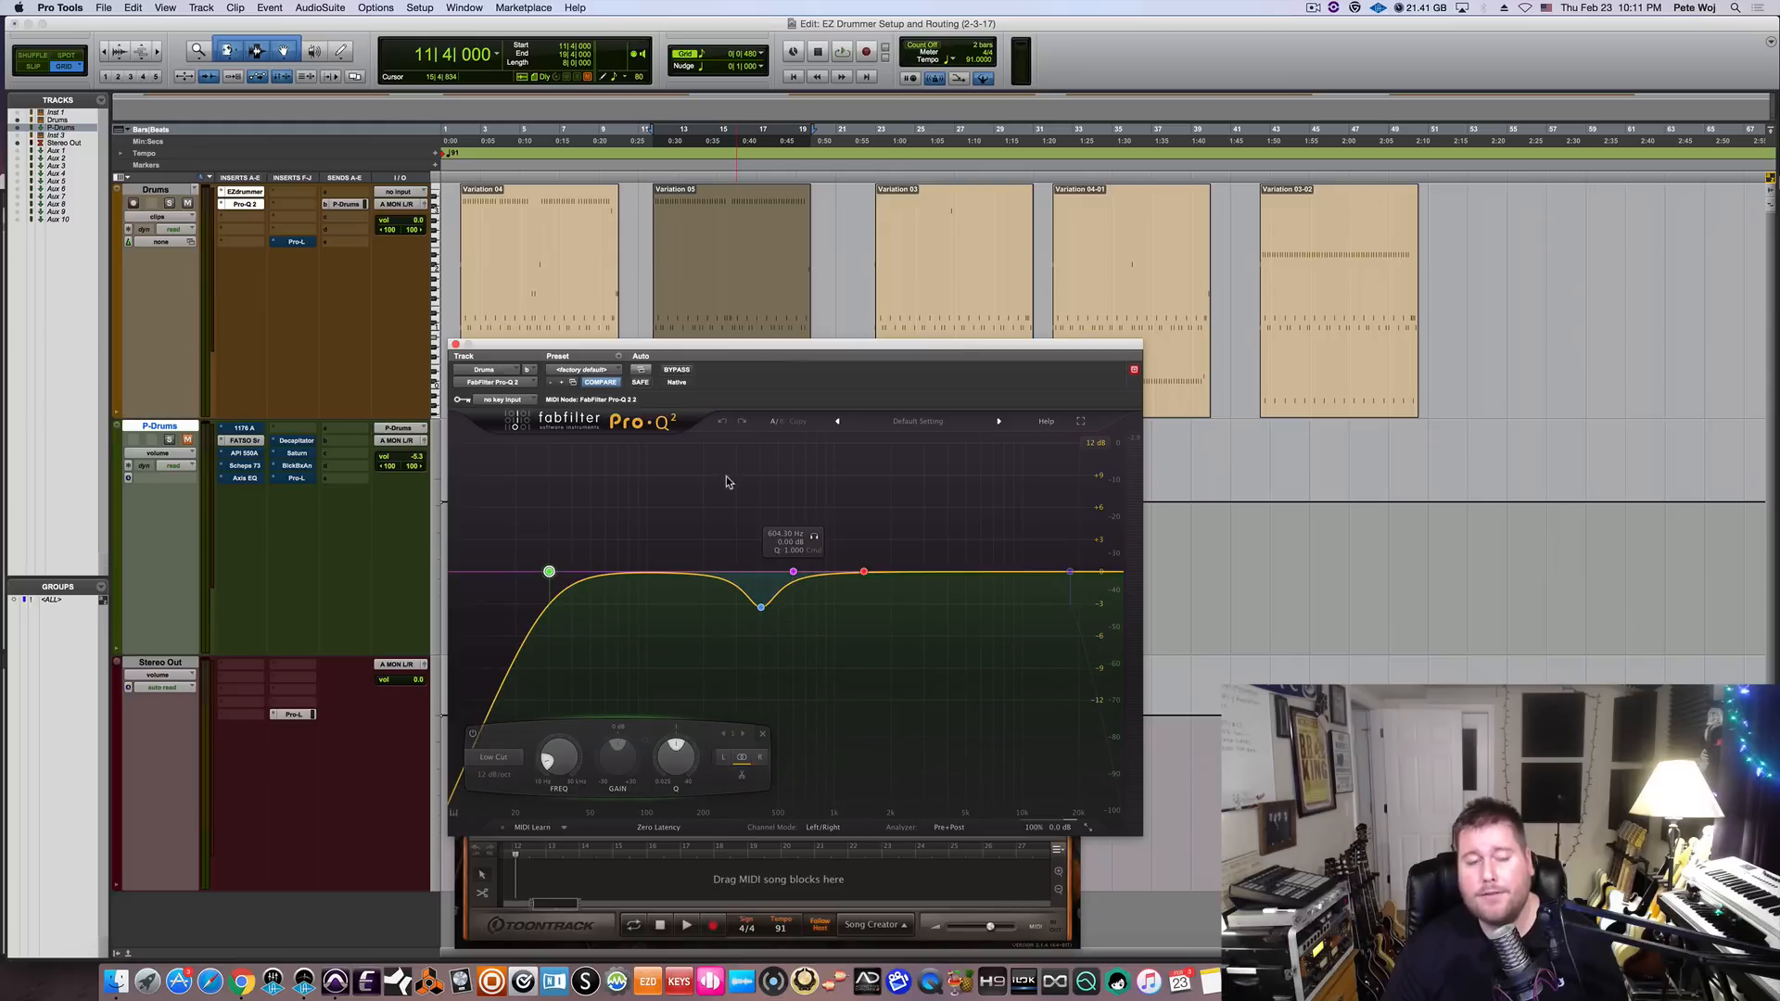
{"action": "left_click", "coordinate": [455, 346]}
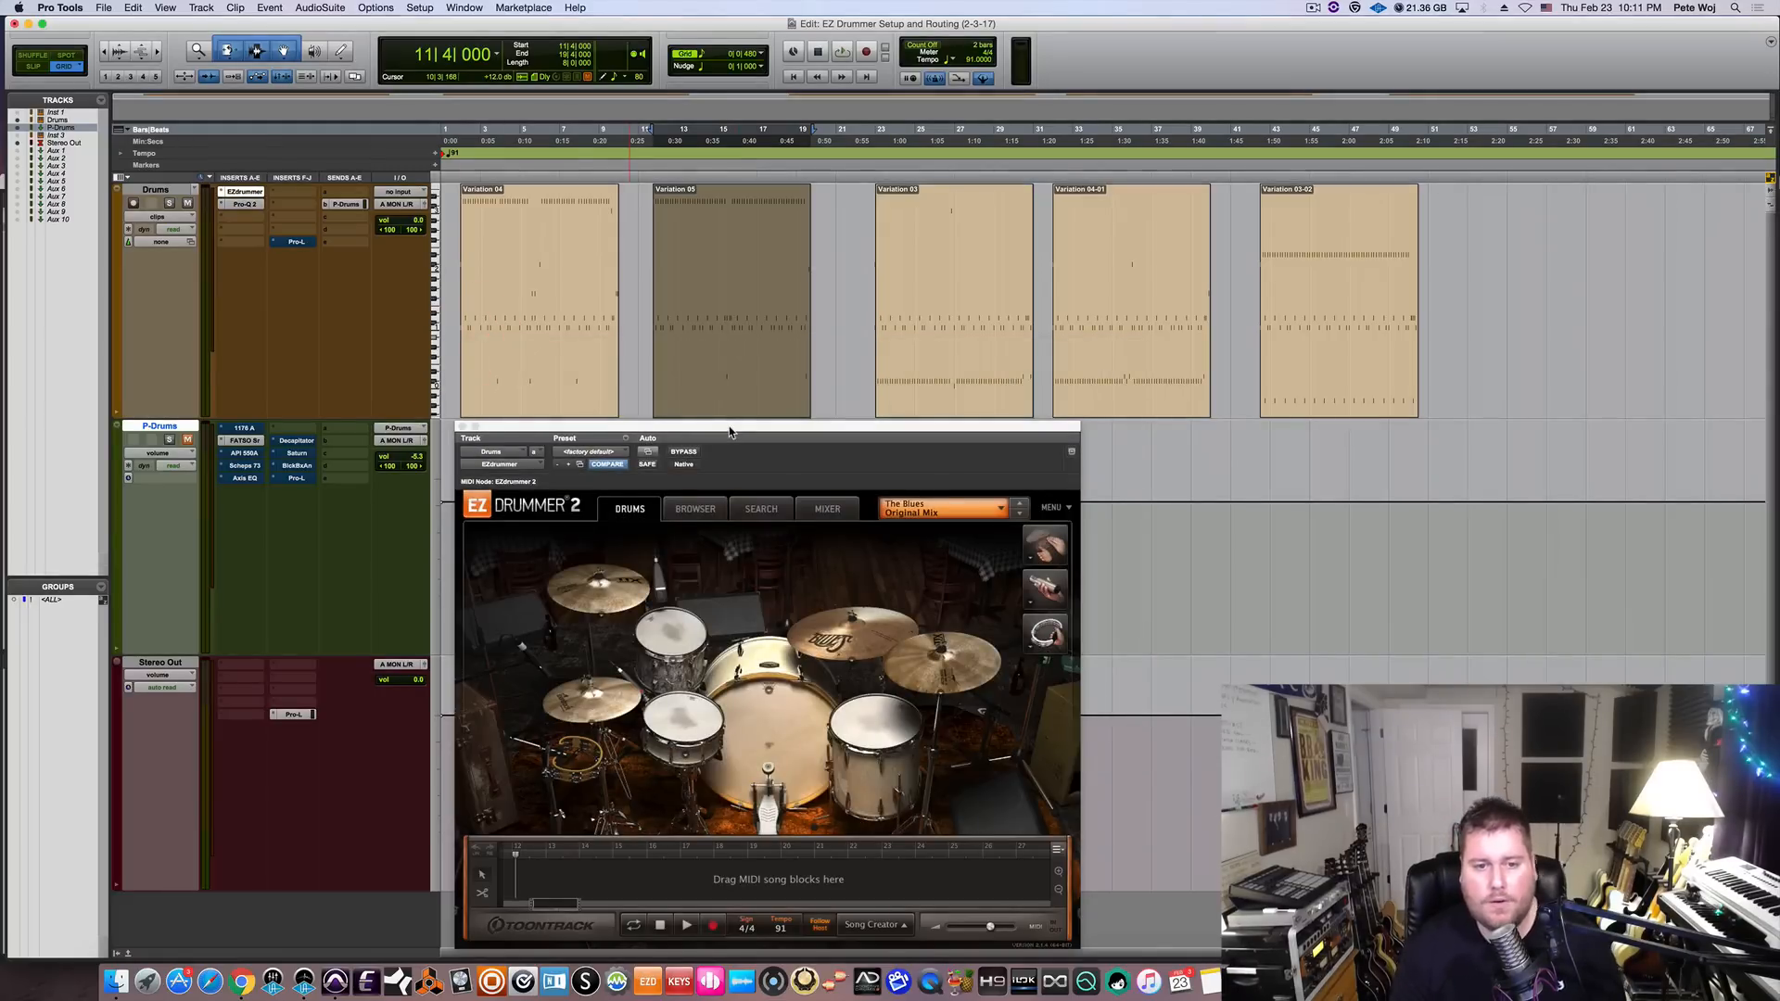
Play the selected Variation 05 drum section, stop playback and close the EZdrummer window.
{"action": "key", "text": "space"}
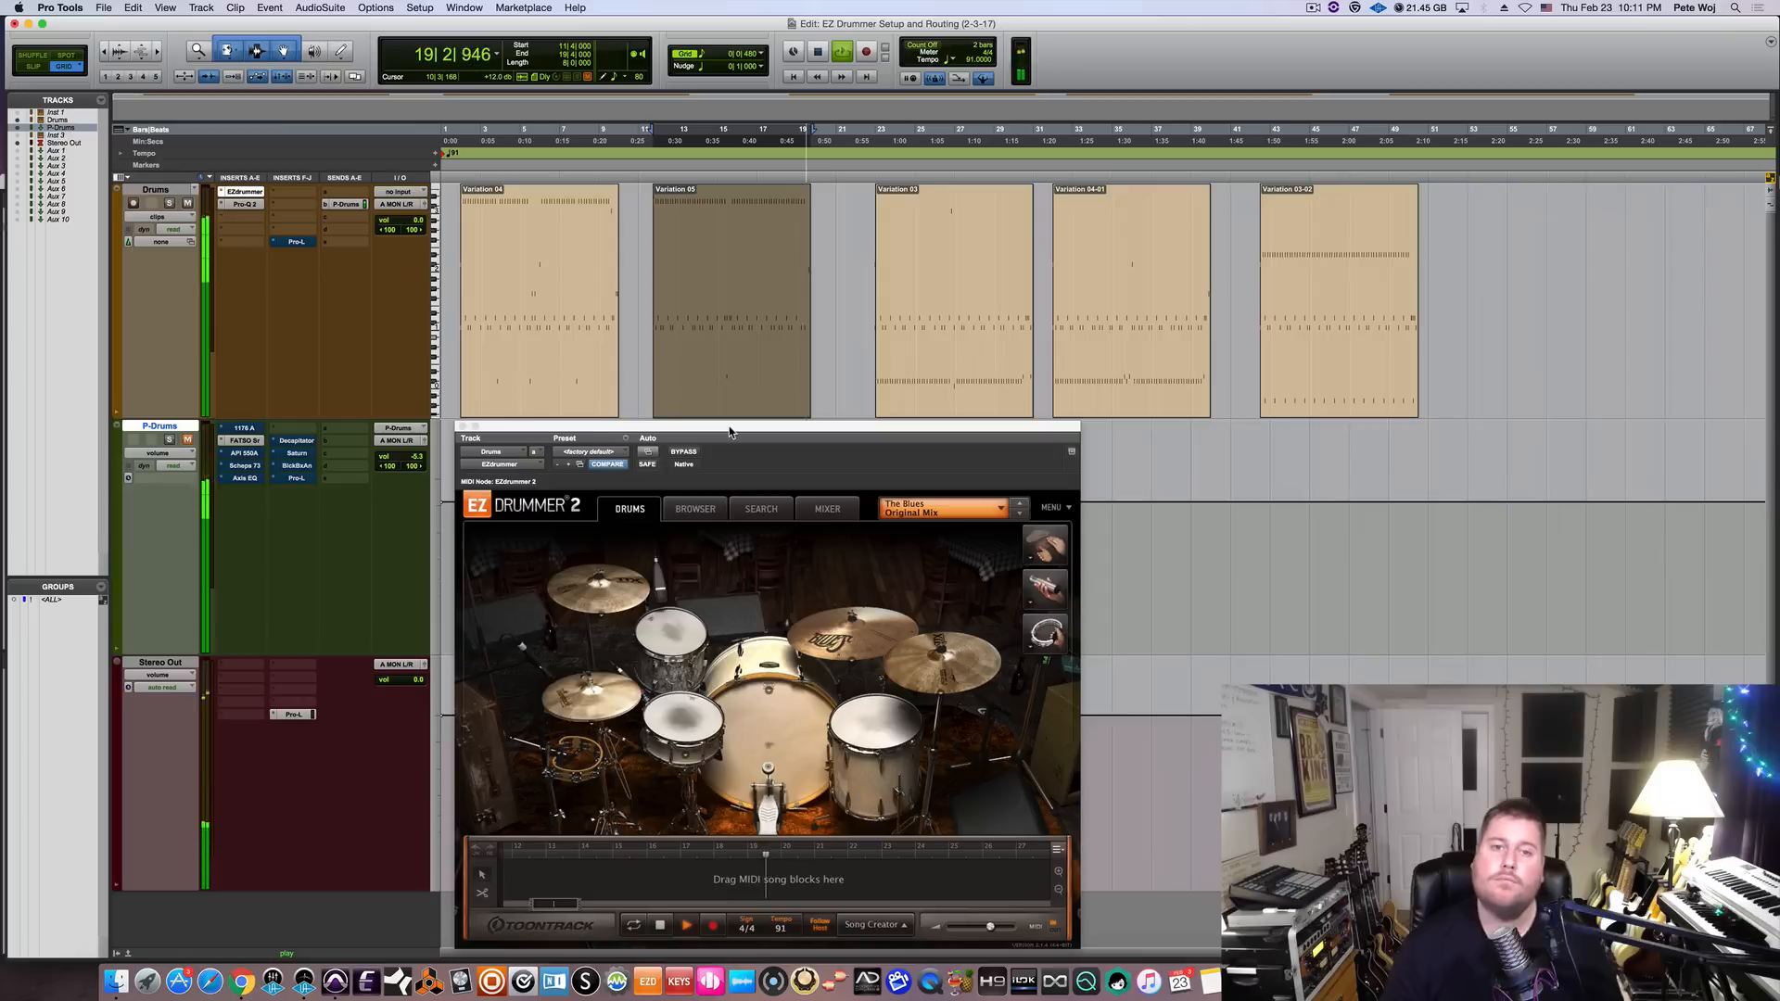
{"action": "key", "text": "space"}
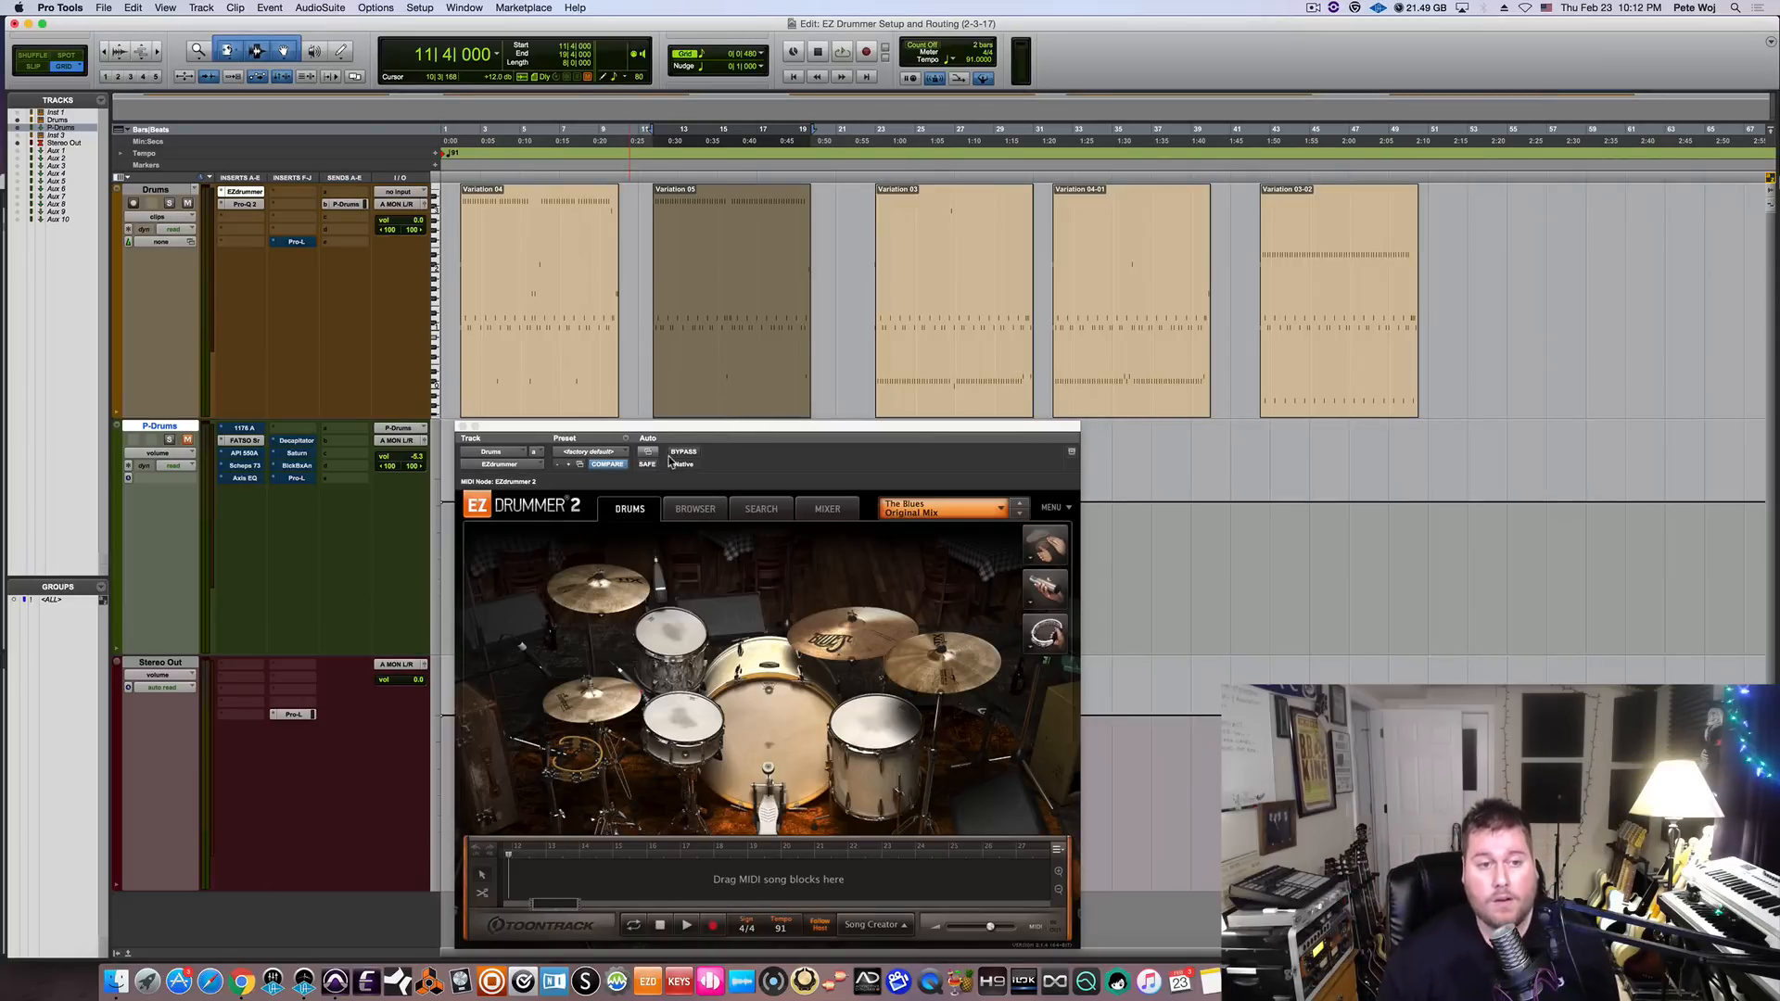
{"action": "left_click", "coordinate": [462, 429]}
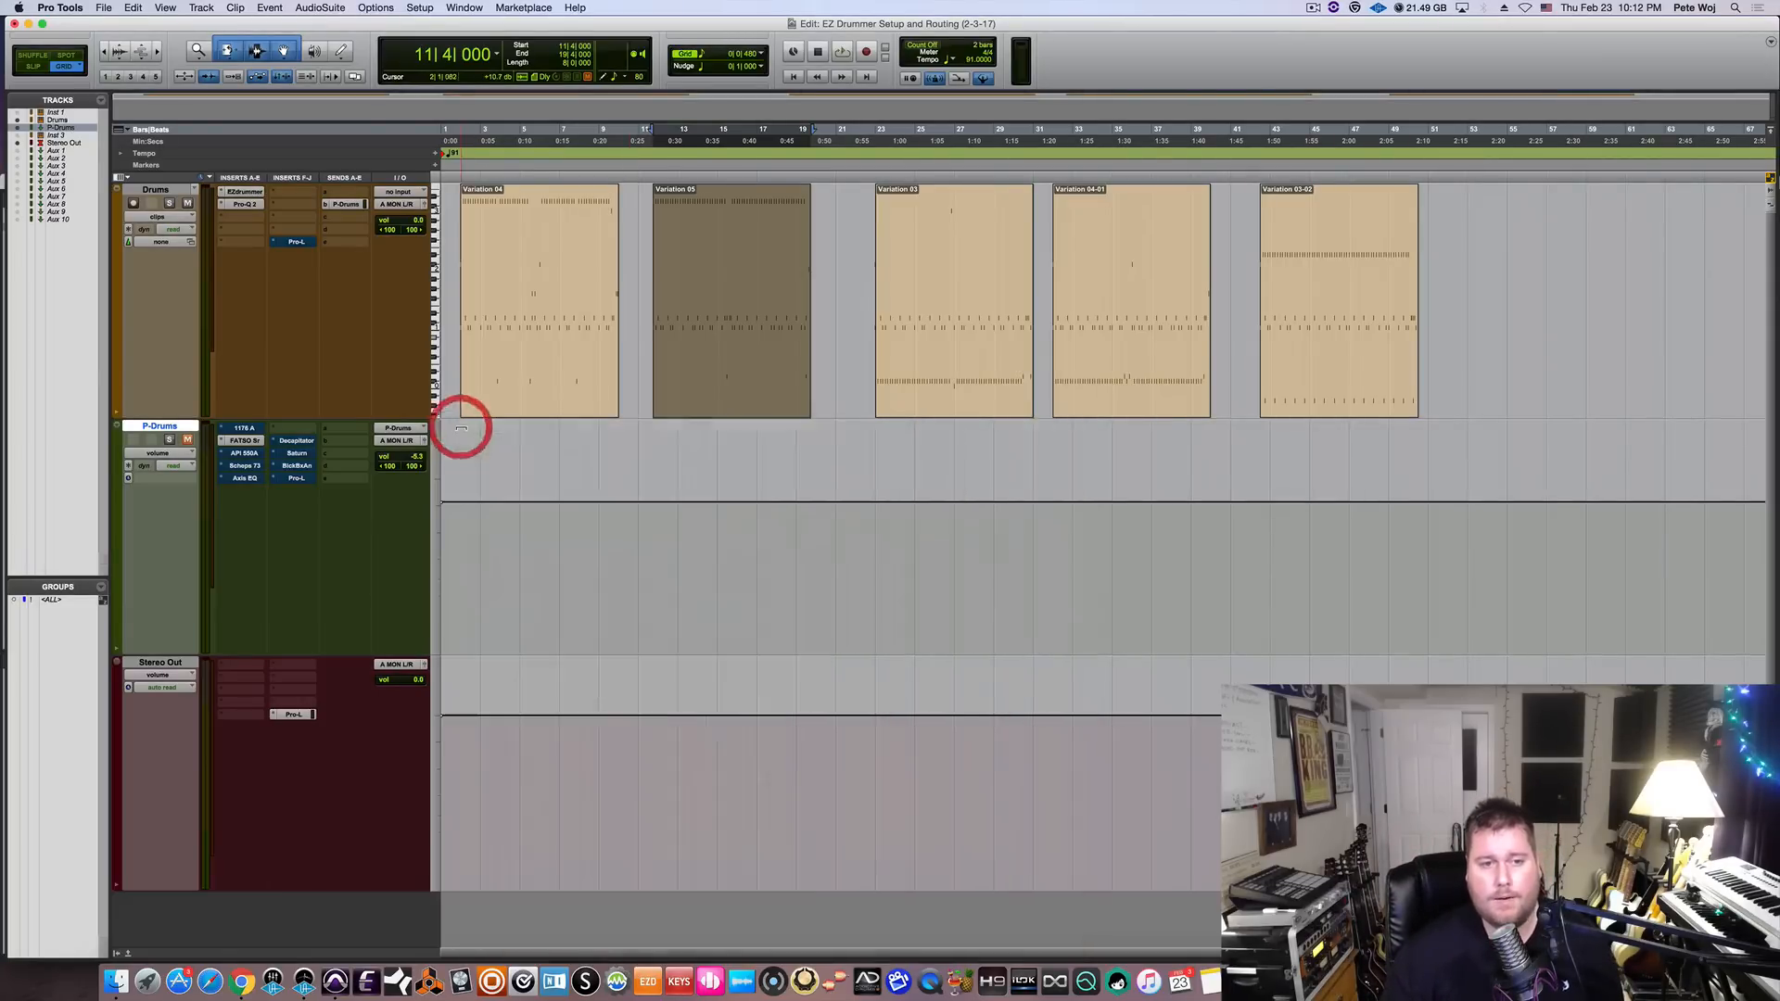
Open the FATSO Sr compressor on the P-Drums track, place it below the drum clips and keep its window open.
{"action": "left_click", "coordinate": [237, 441]}
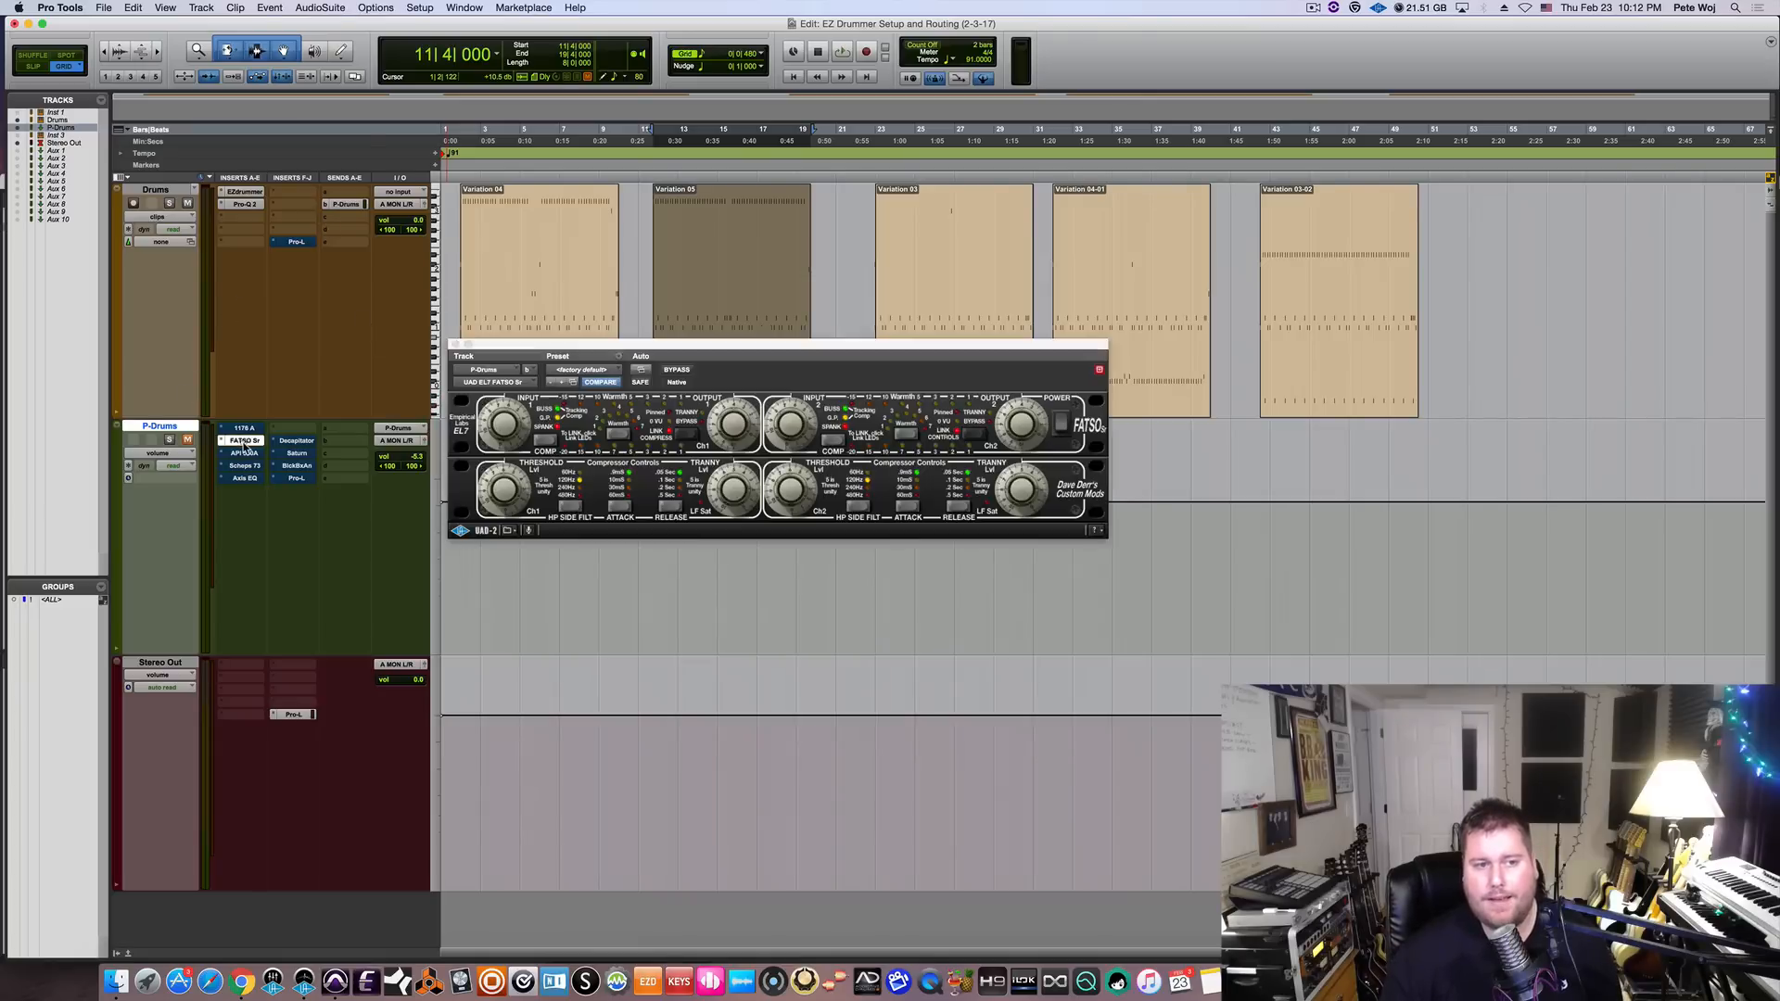
{"action": "left_click_drag", "start_coordinate": [826, 347], "coordinate": [833, 443]}
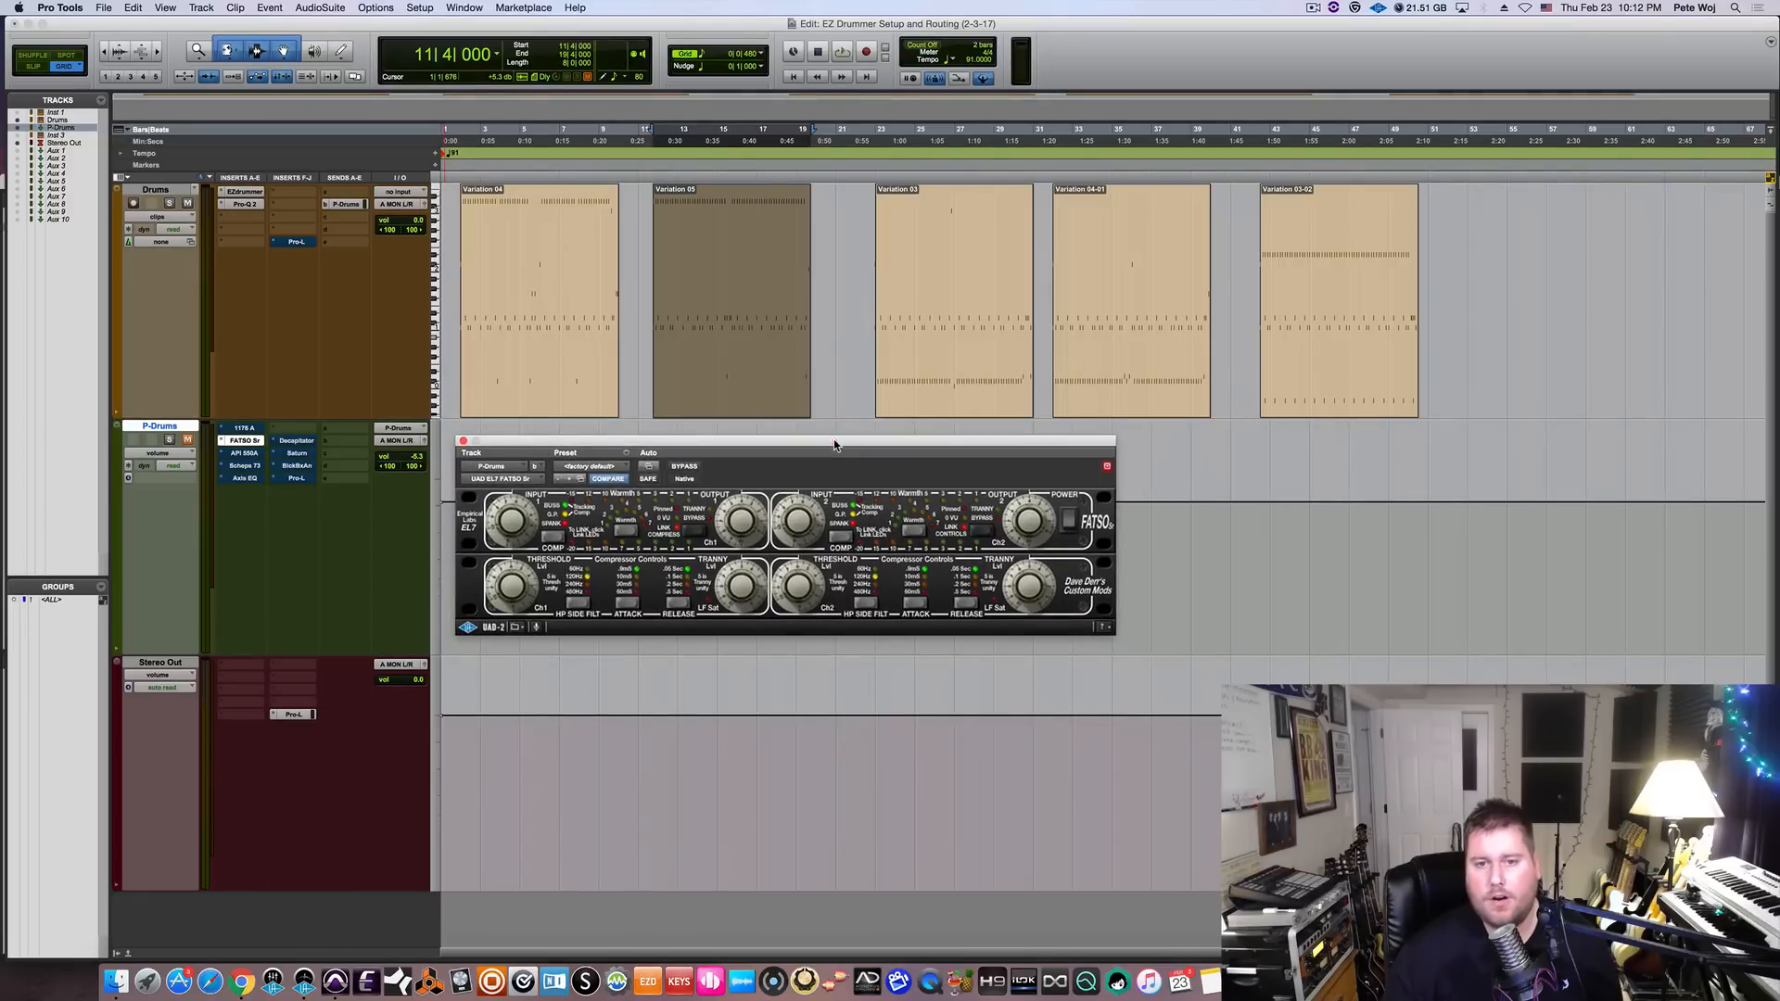
{"action": "left_click", "coordinate": [1108, 469]}
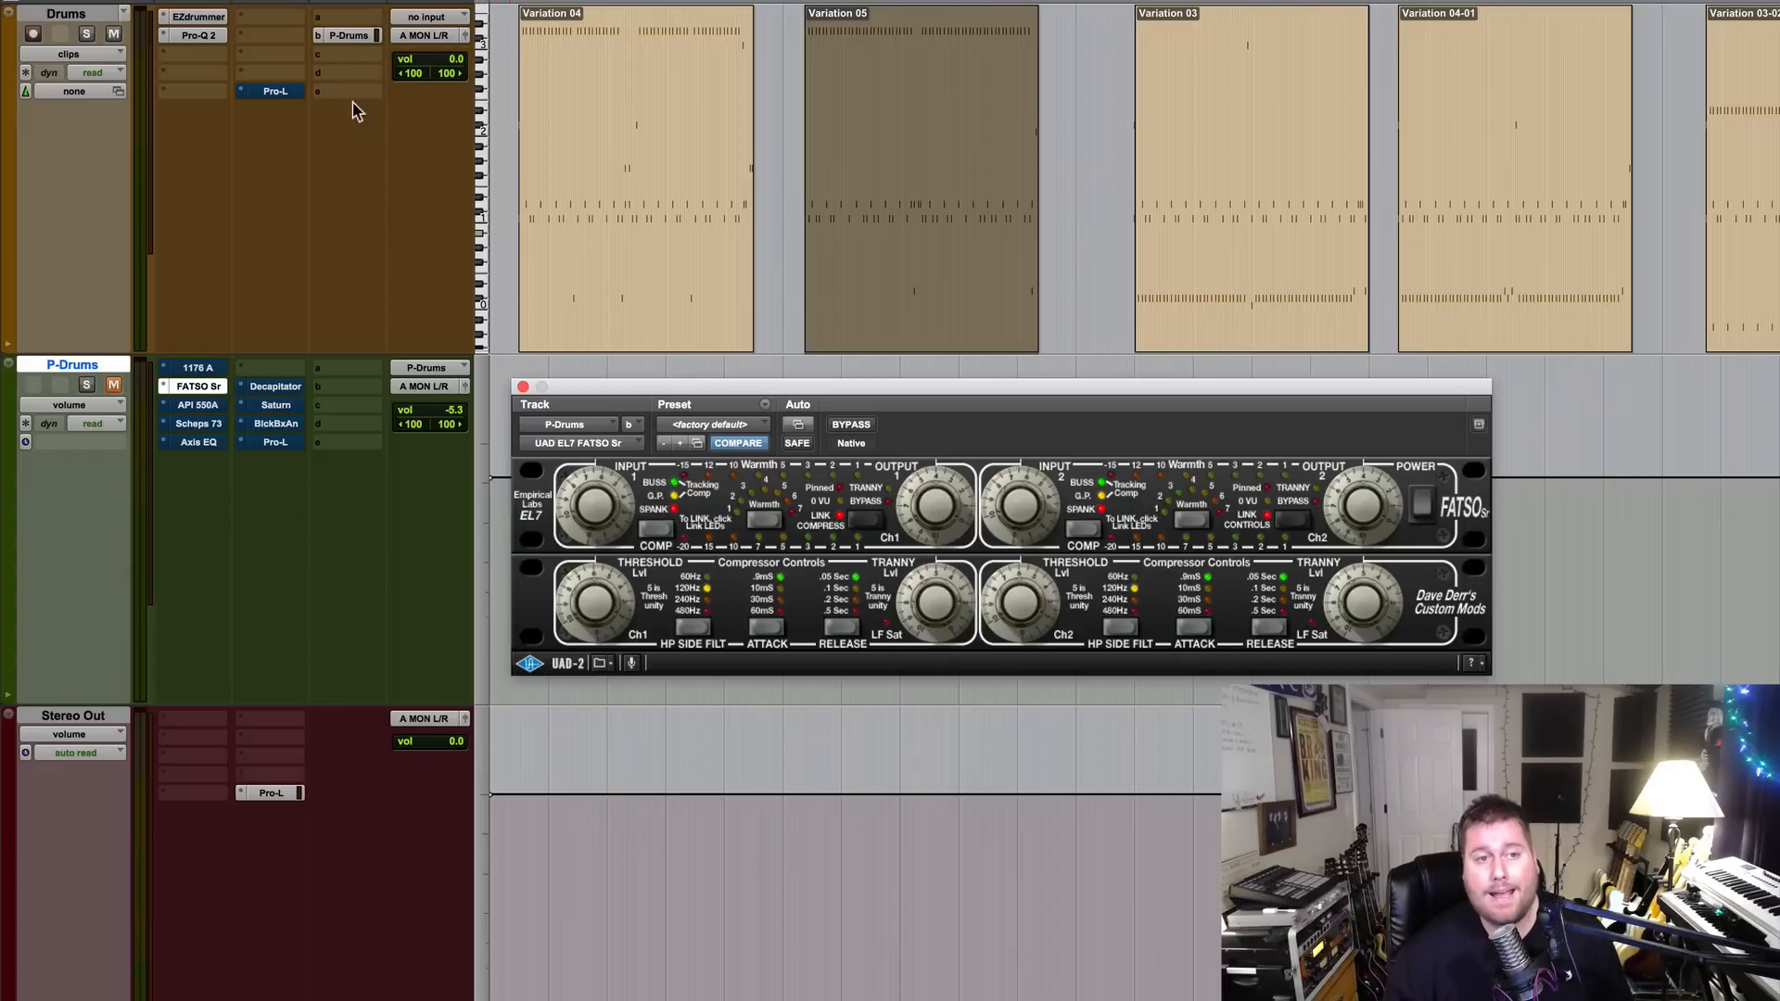
Check the Drums track's send level to P-Drums and the P-Drums track volume.
{"action": "left_click", "coordinate": [349, 36]}
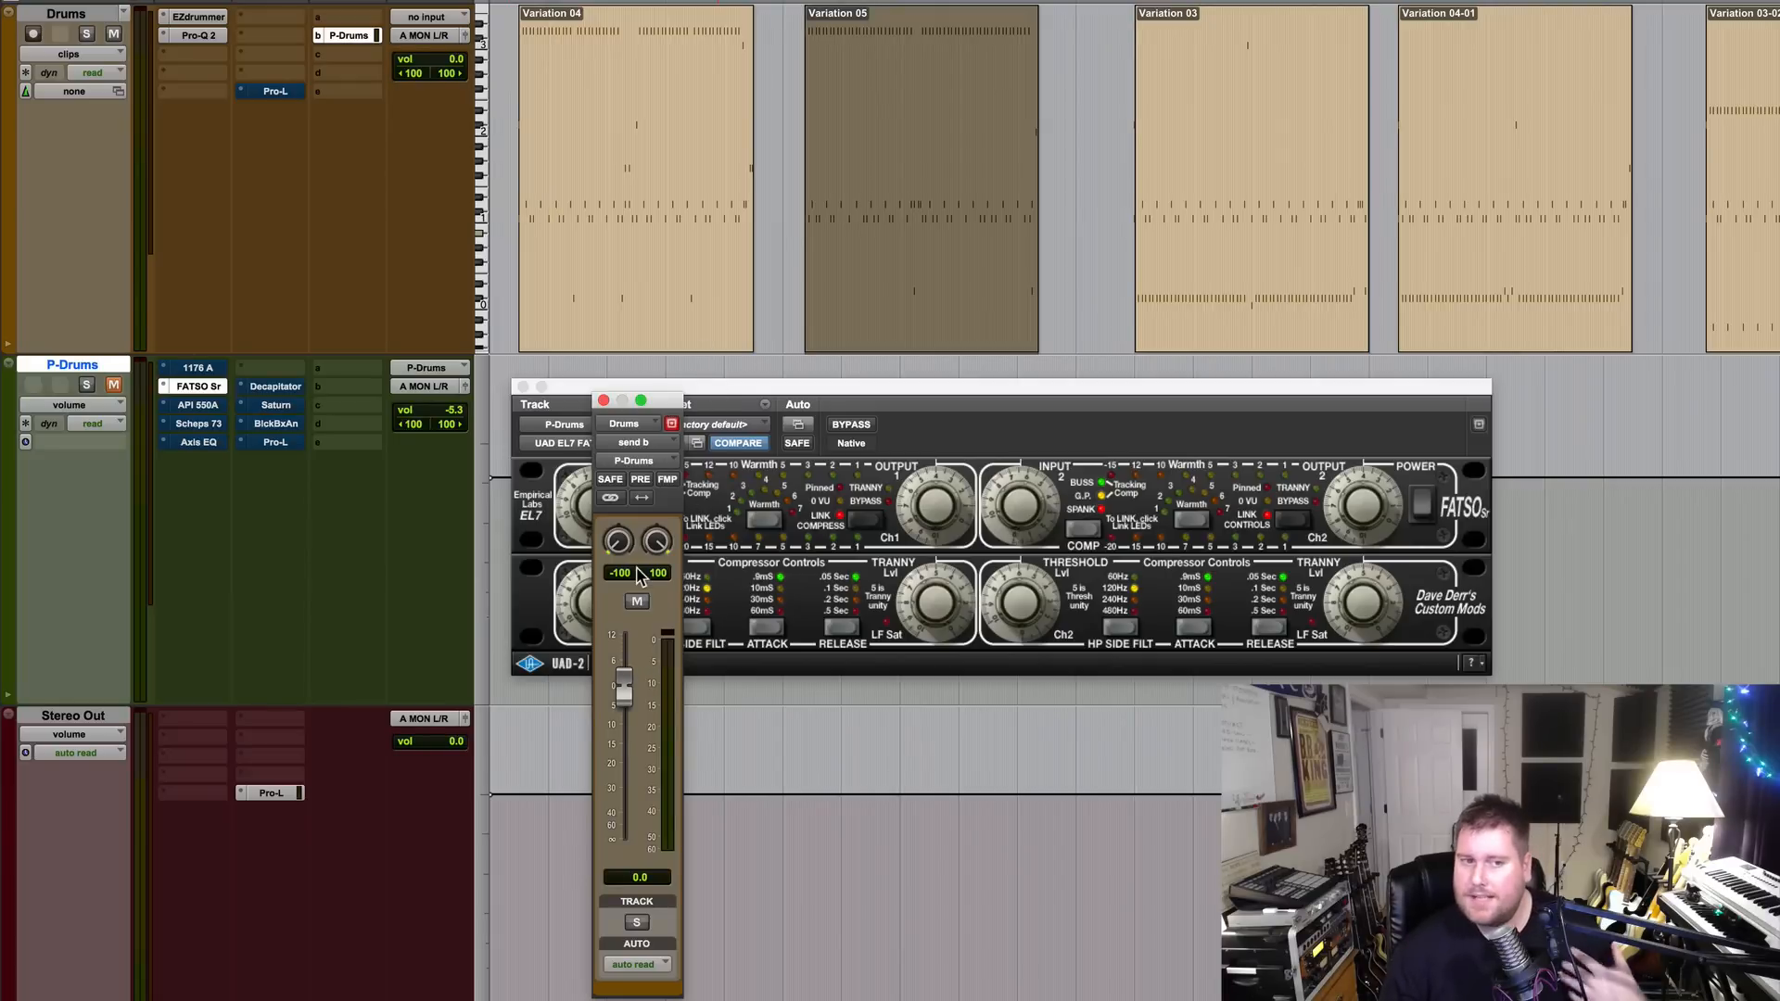
{"action": "left_click", "coordinate": [603, 402]}
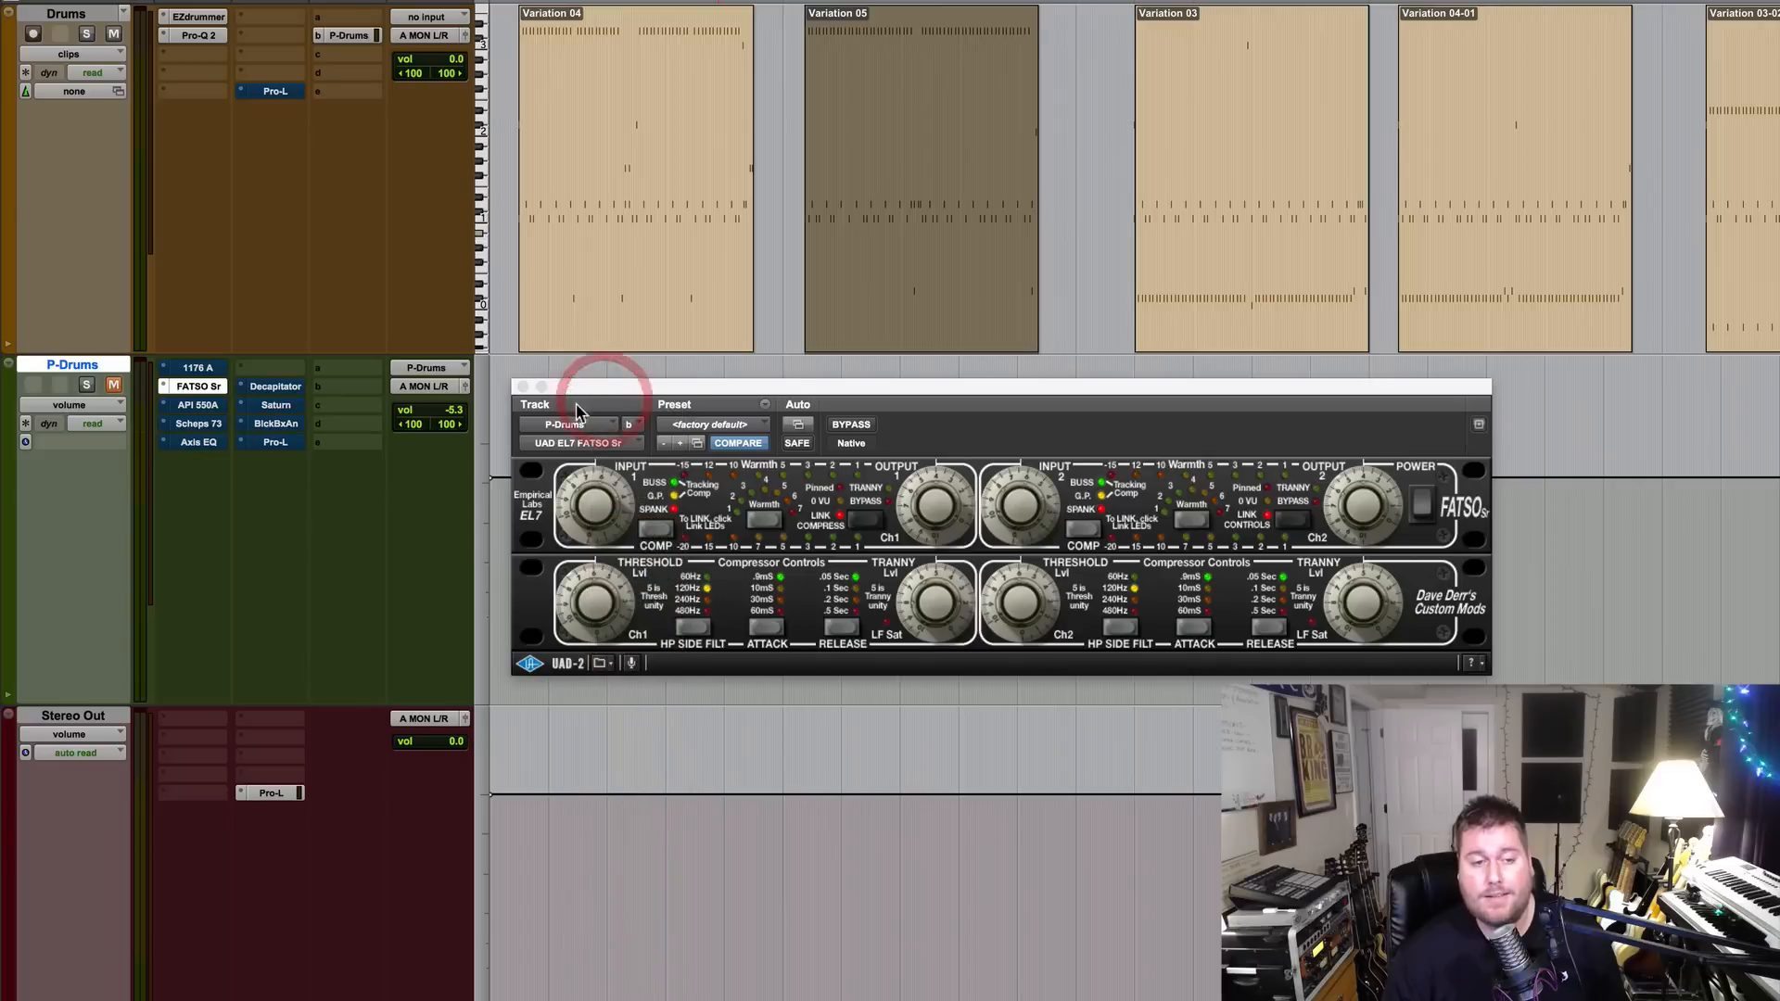
{"action": "left_click", "coordinate": [434, 413]}
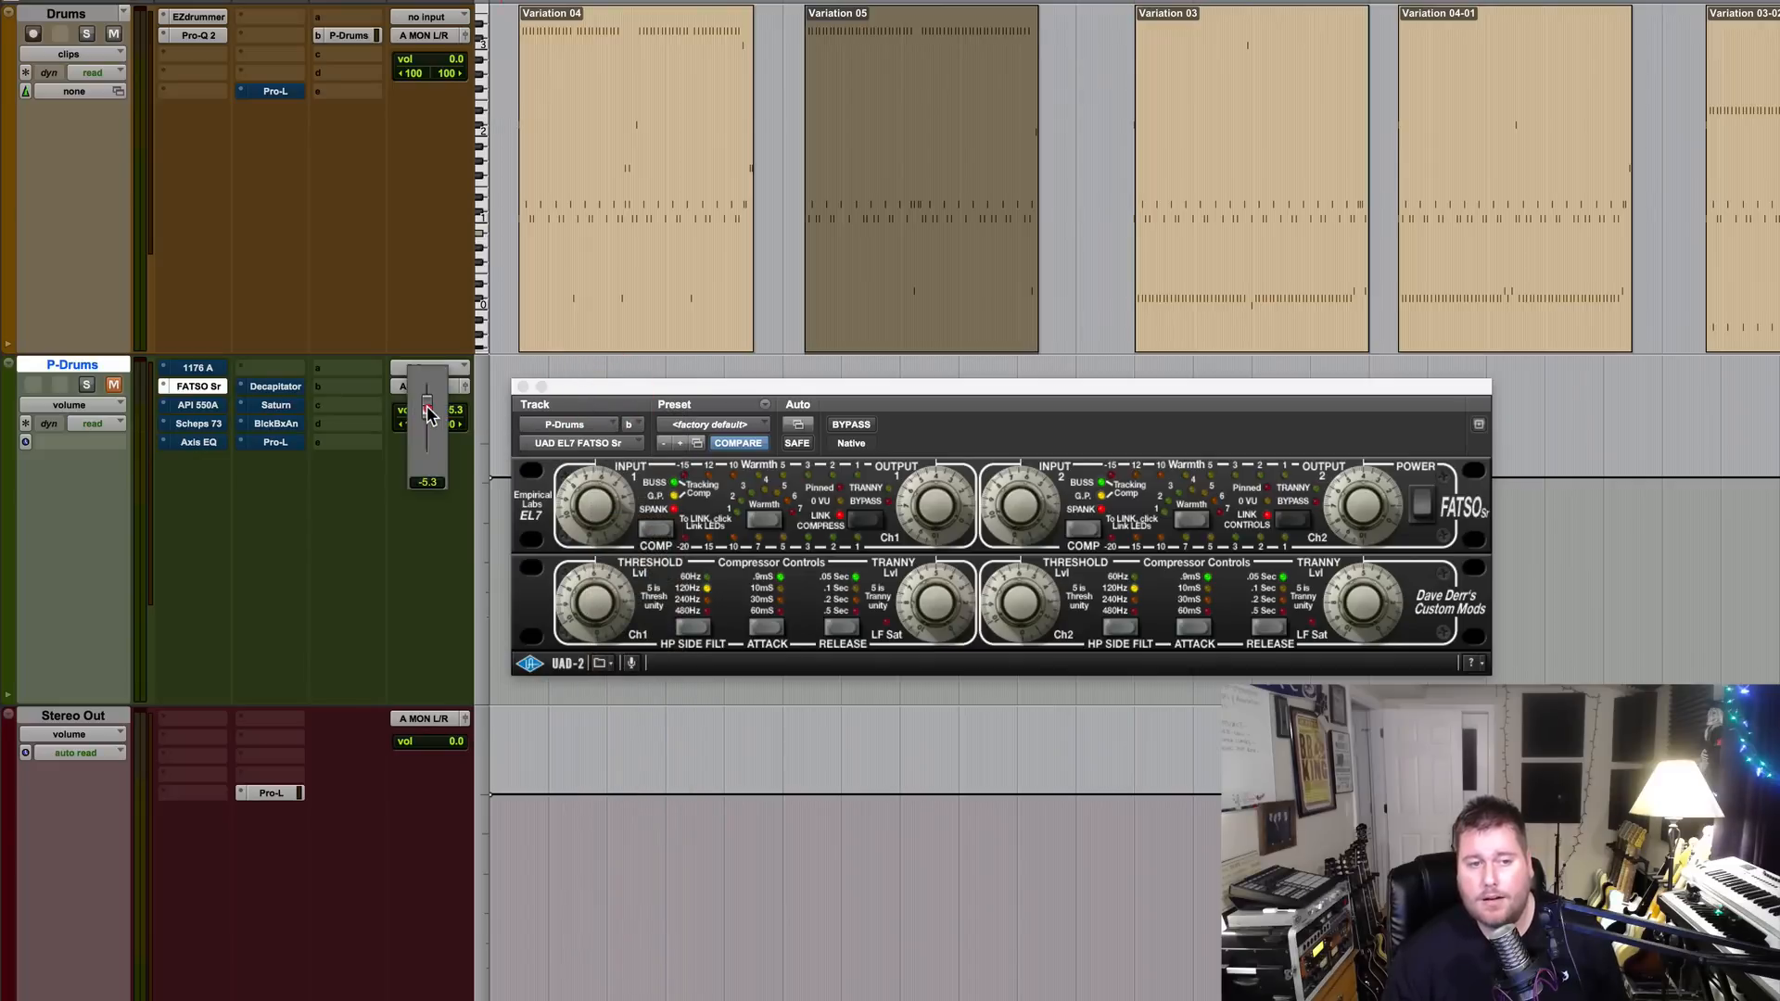
{"action": "left_click", "coordinate": [429, 412]}
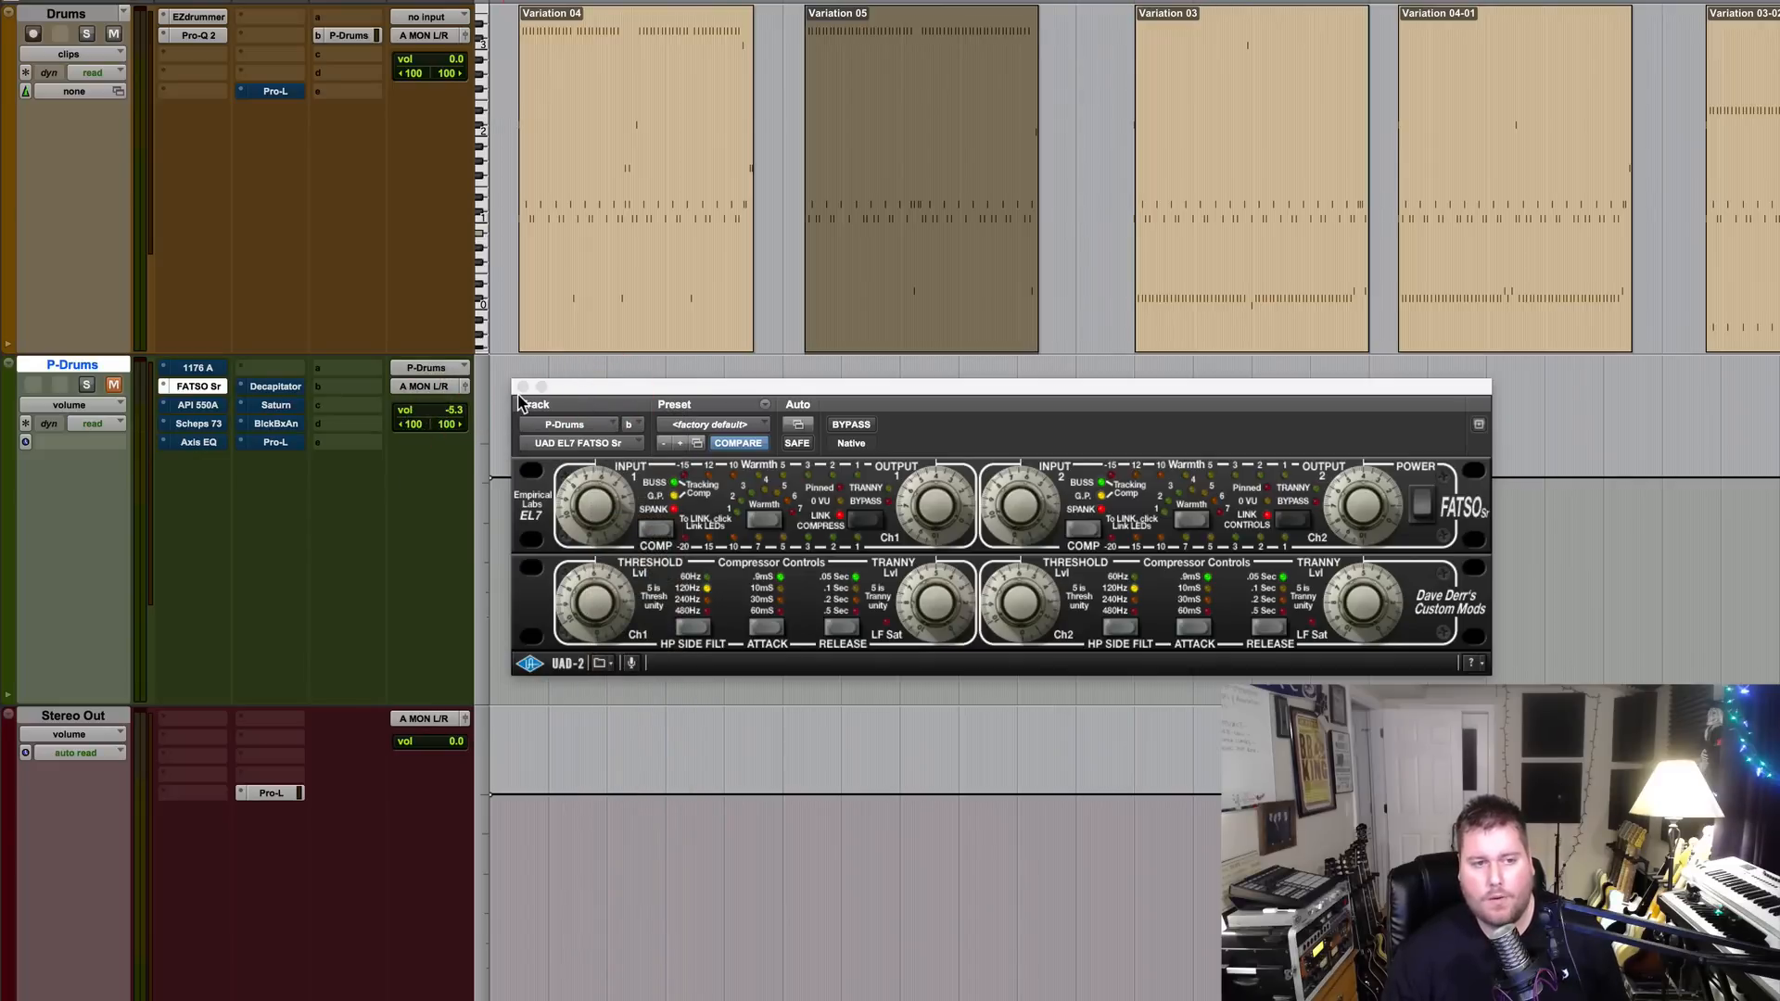
Unmute the P-Drums track and play the selected drum section with the parallel processing.
{"action": "left_click", "coordinate": [113, 385]}
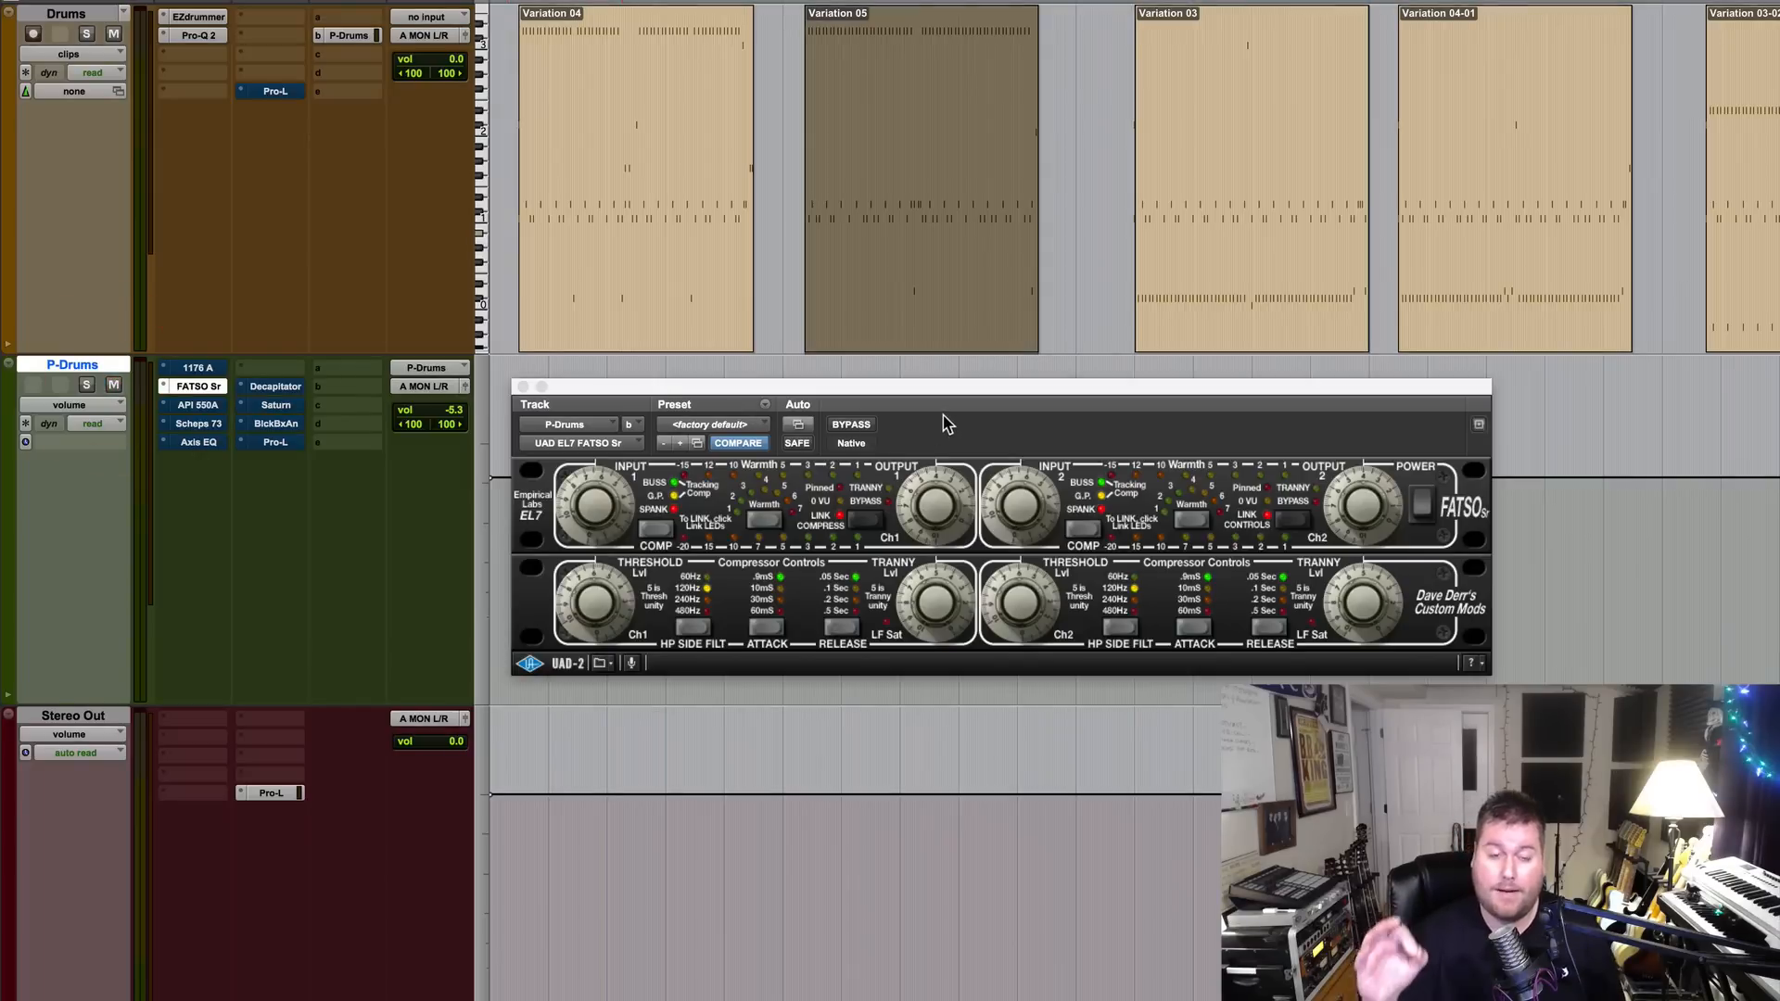
{"action": "key", "text": "space"}
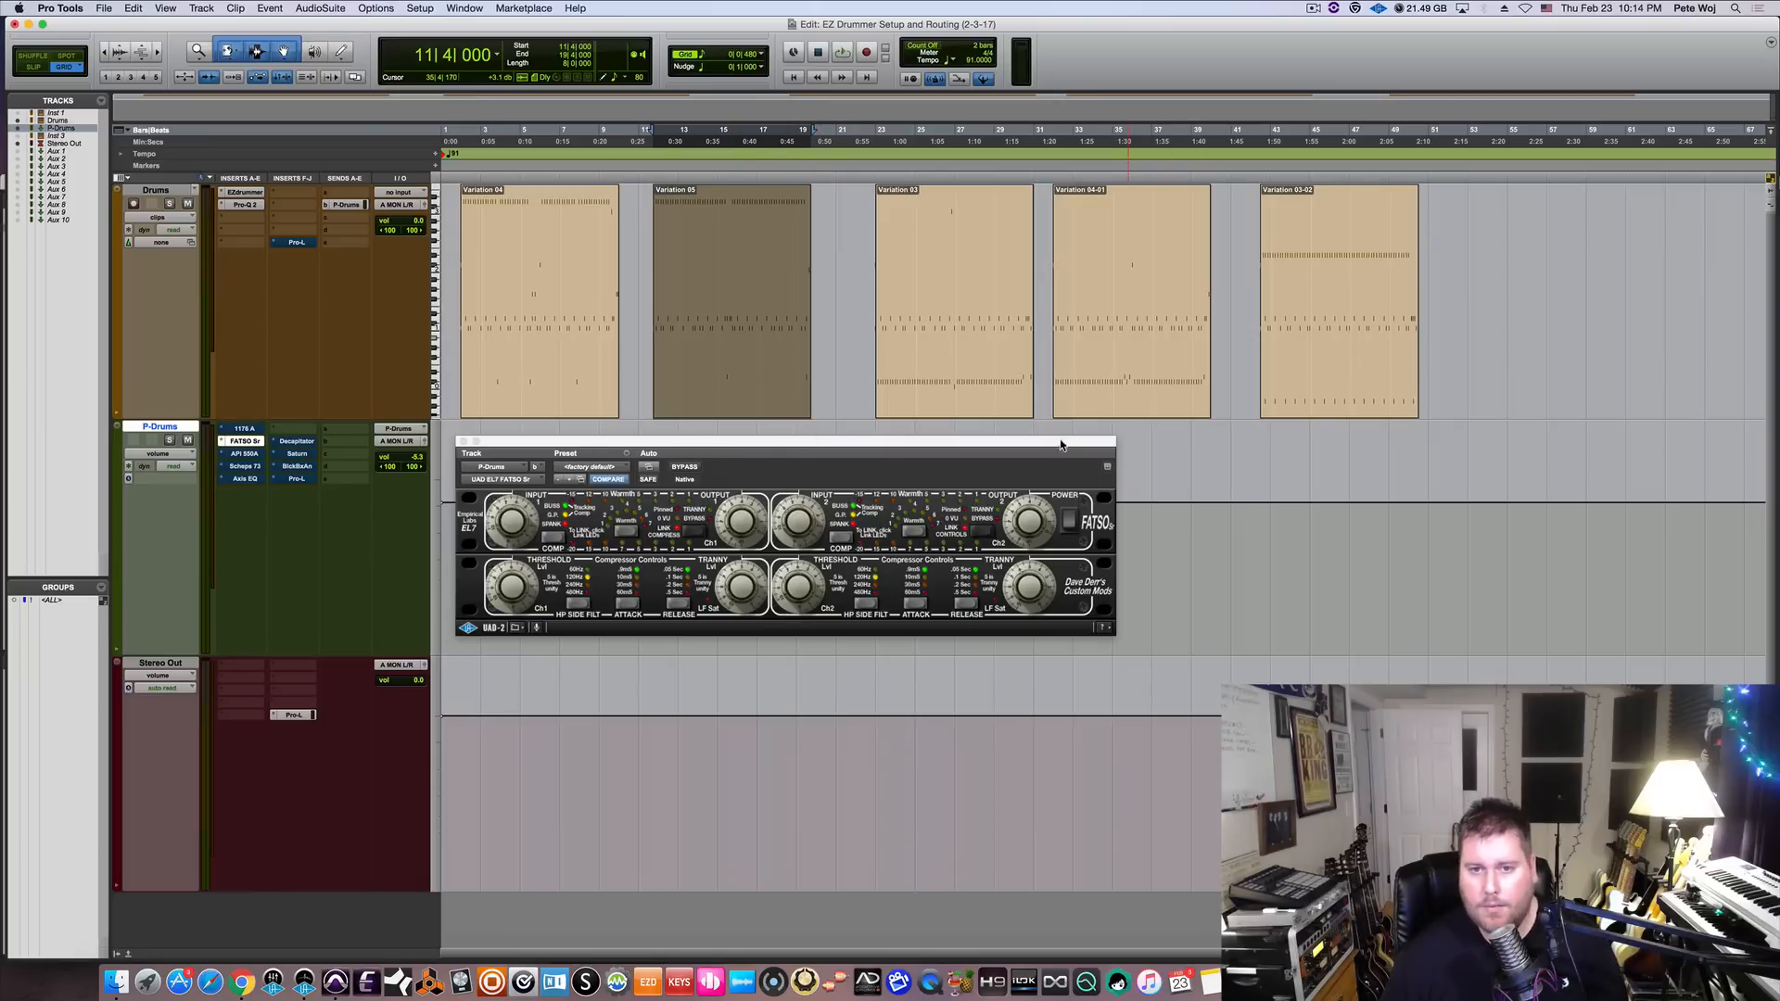
Move the FATSO Sr window clear of the tracks, and open the API 550A on P-Drums with its bypass turned off.
{"action": "left_click_drag", "start_coordinate": [1062, 445], "coordinate": [1695, 7]}
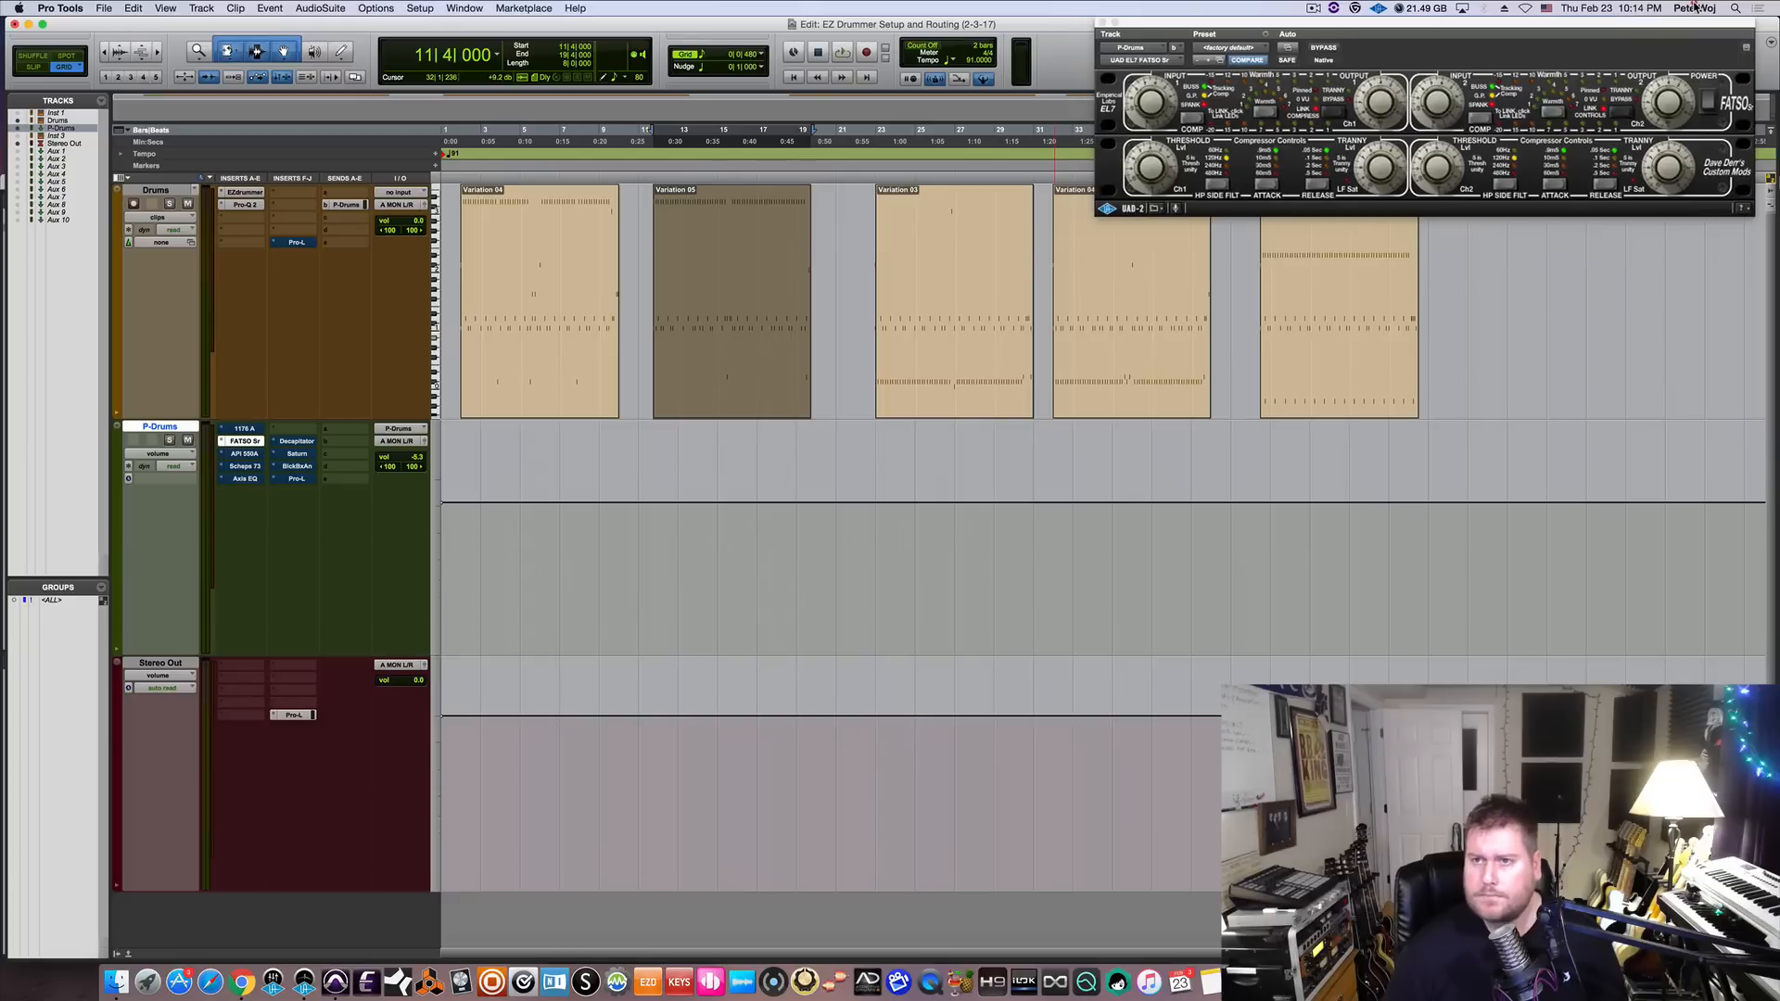
{"action": "left_click", "coordinate": [247, 455]}
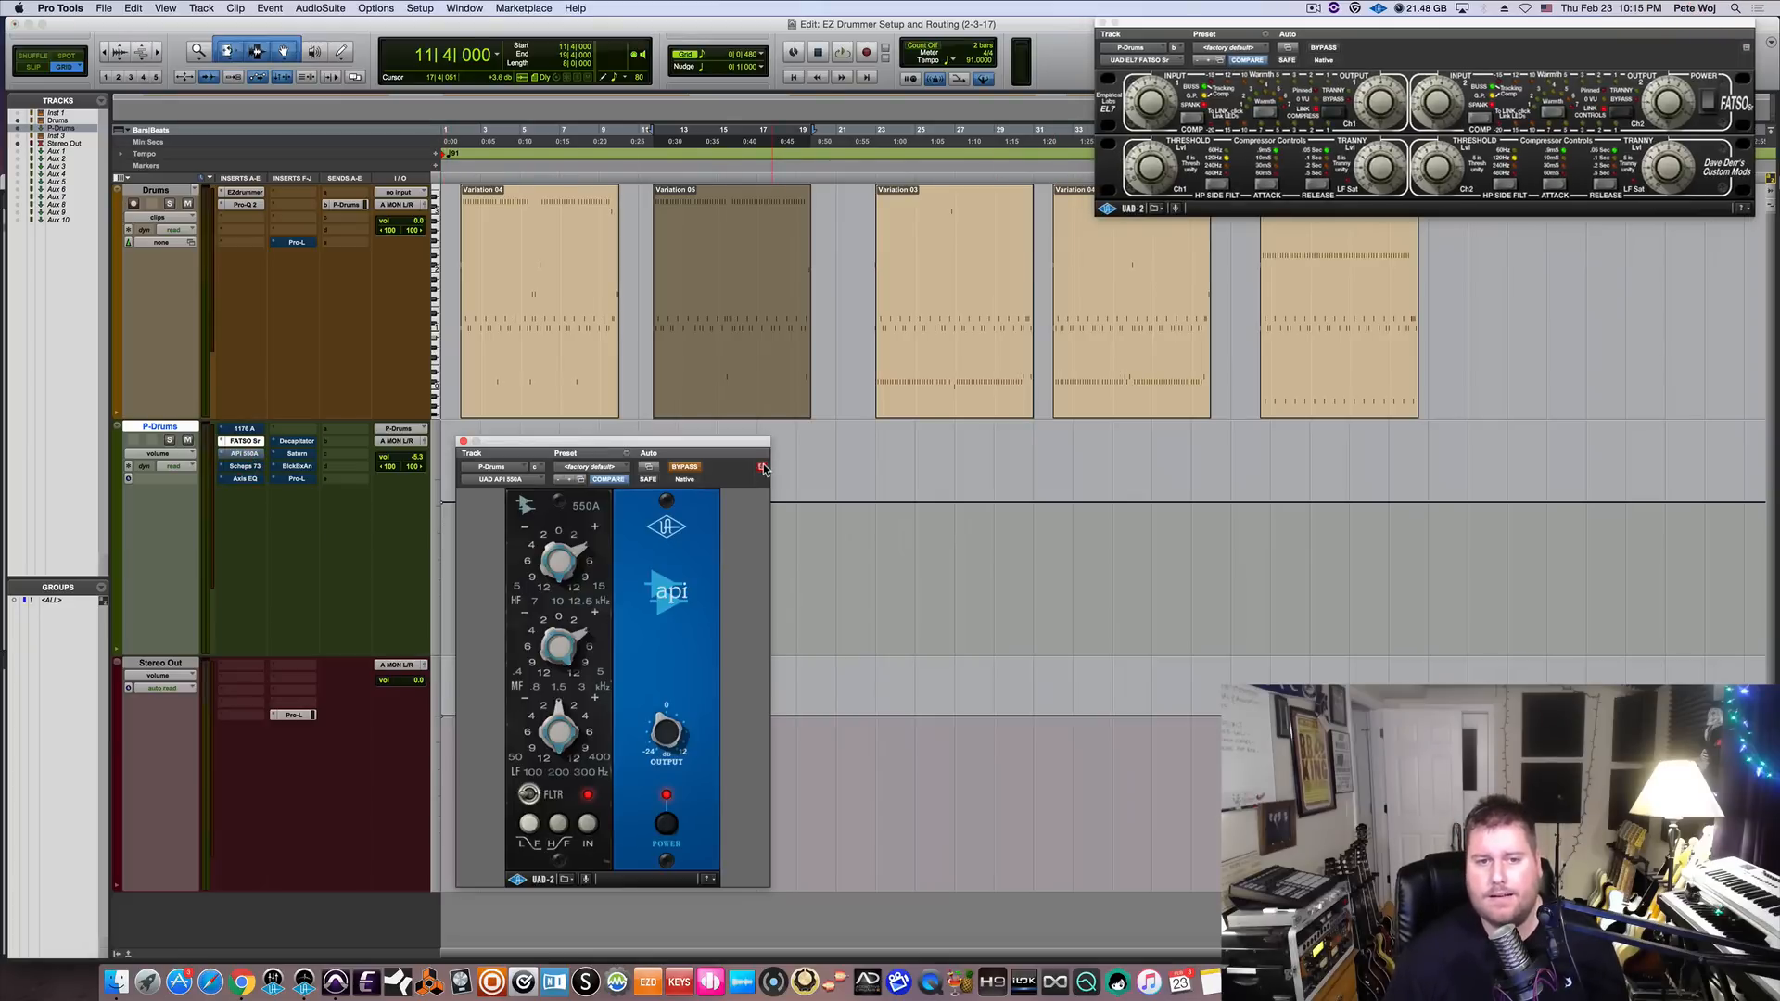
{"action": "left_click_drag", "start_coordinate": [751, 442], "coordinate": [746, 449]}
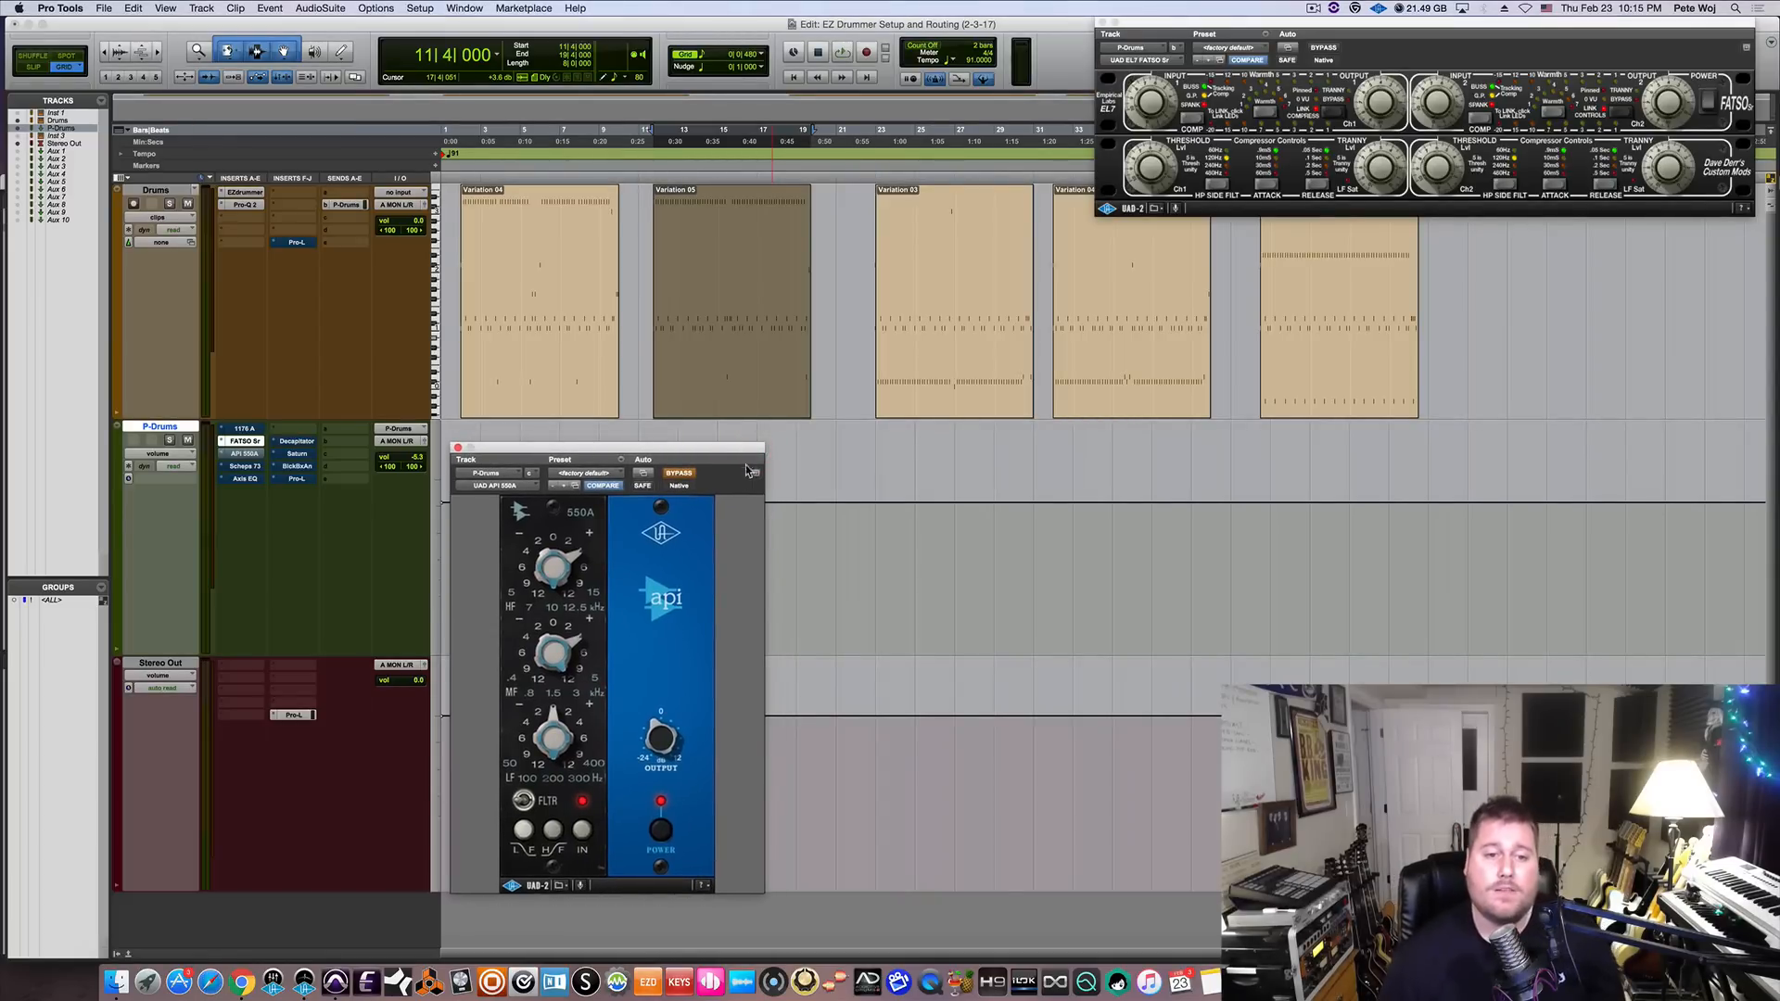
{"action": "left_click", "coordinate": [687, 476]}
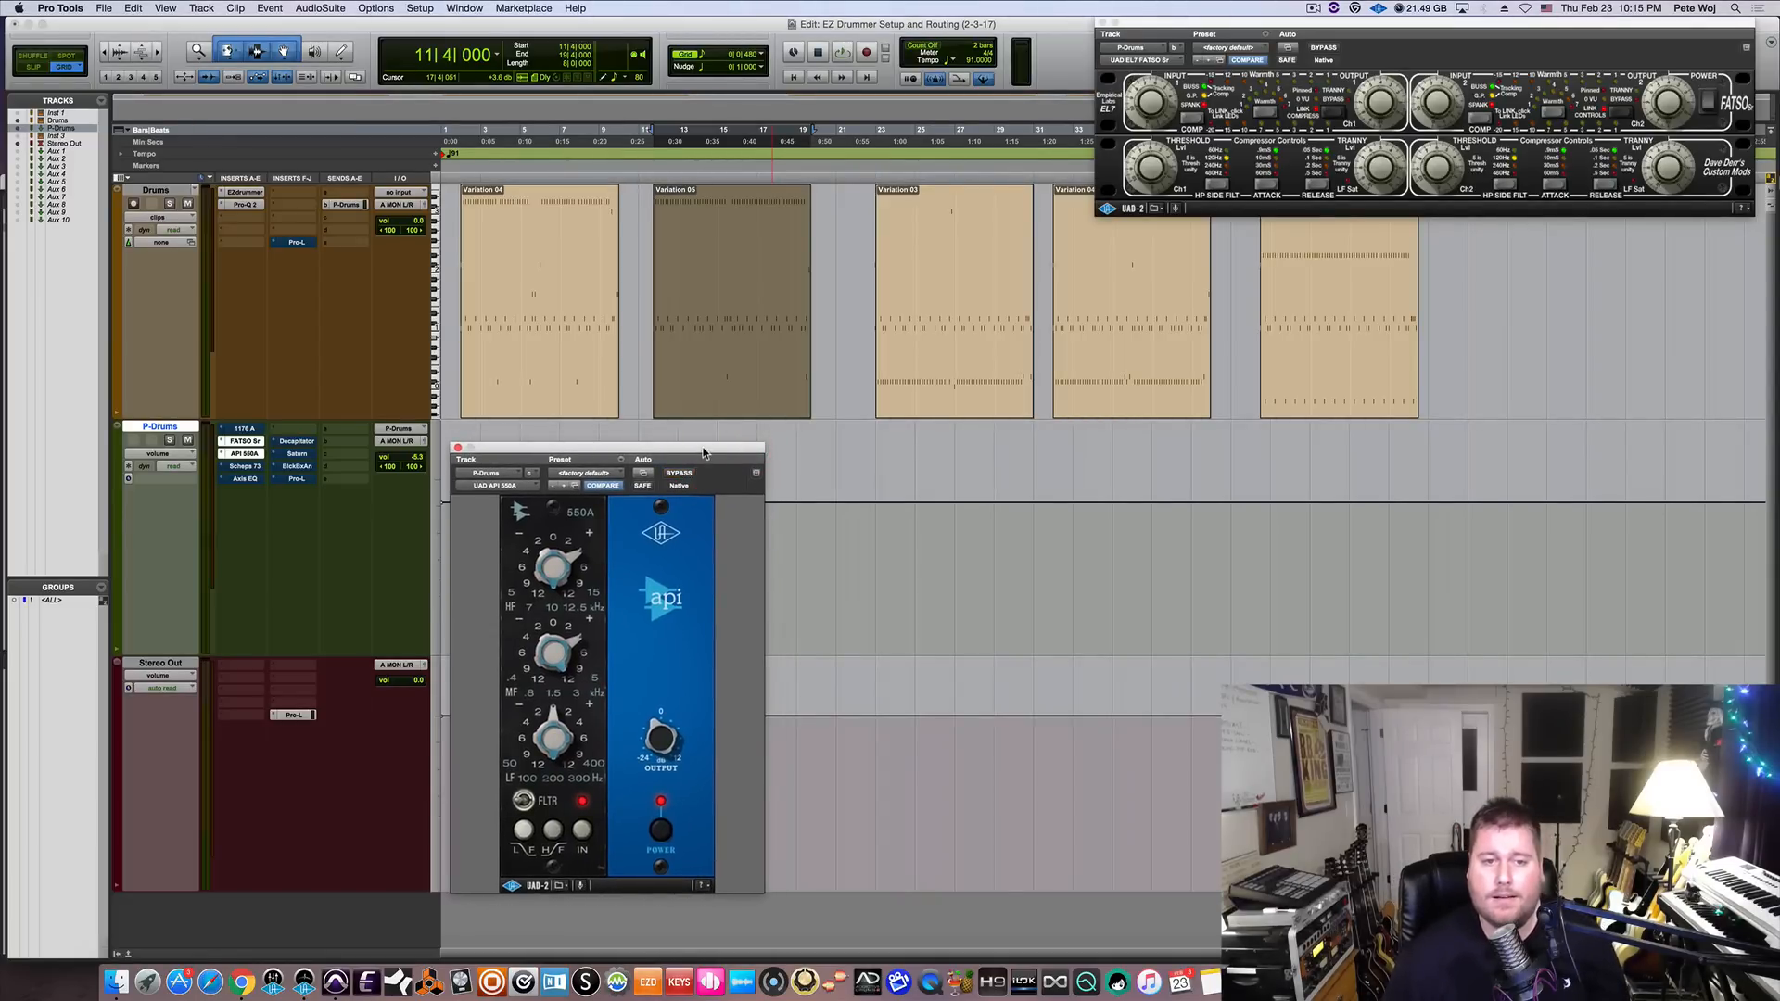
{"action": "left_click_drag", "start_coordinate": [704, 452], "coordinate": [715, 451]}
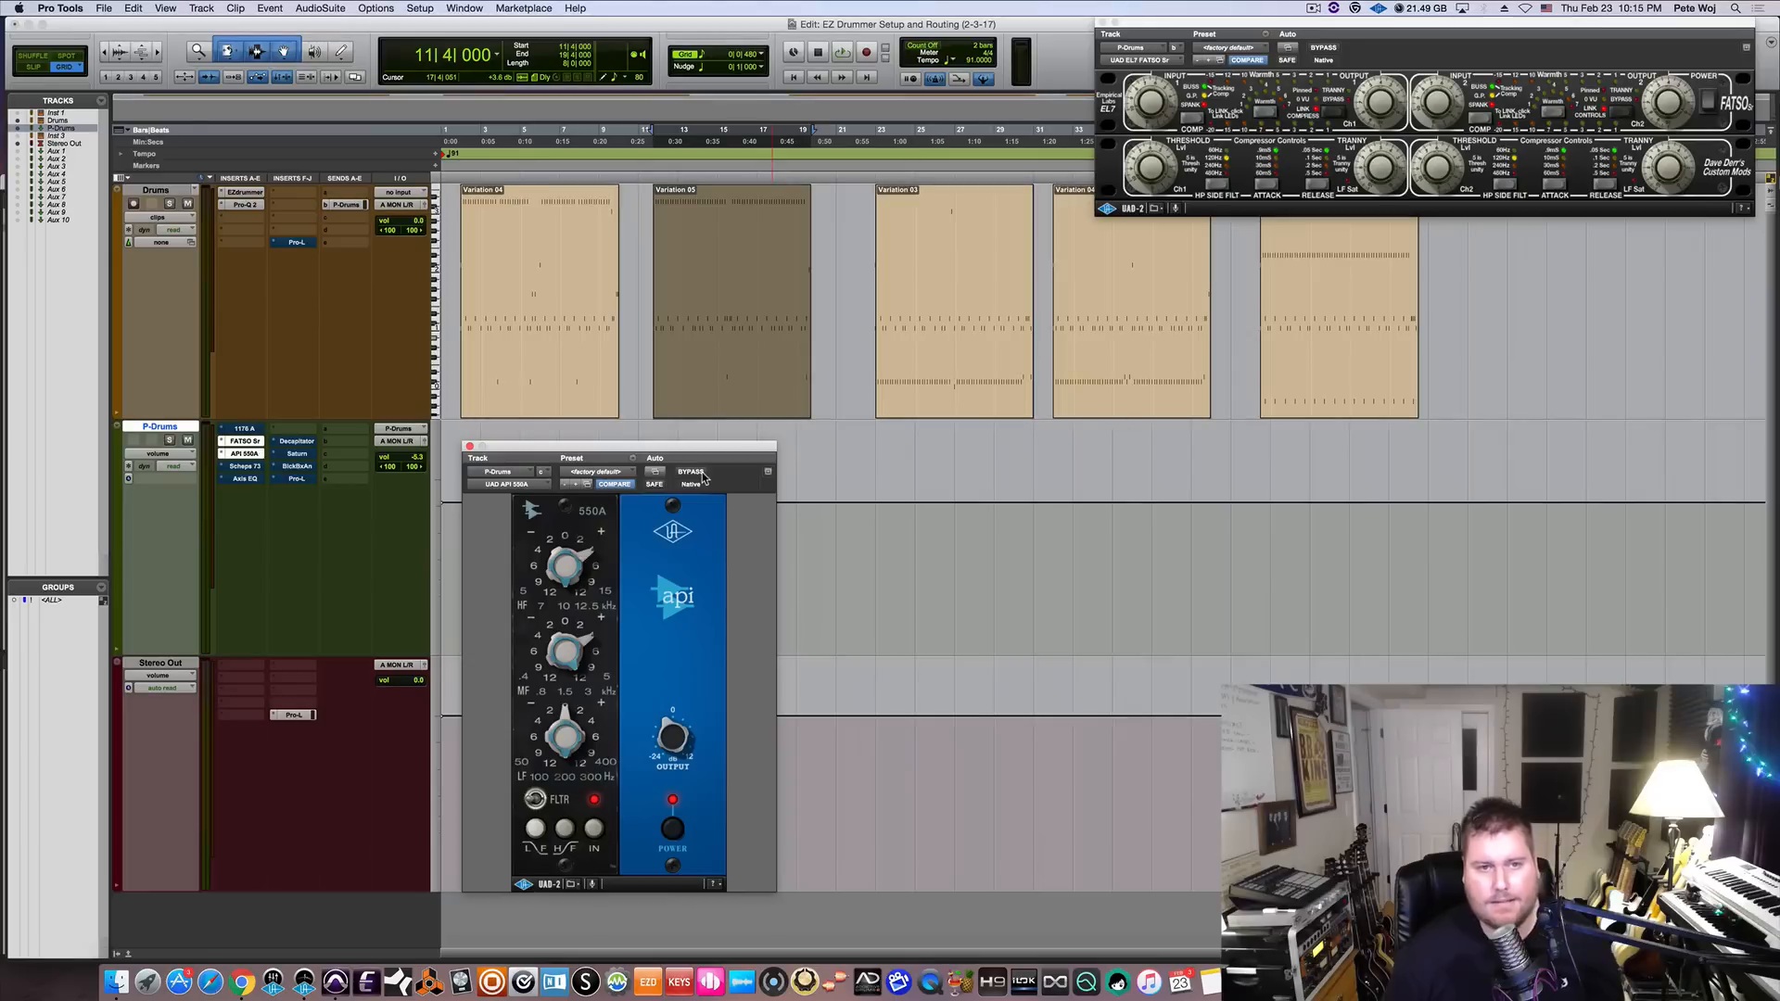
Play the drum section while toggling the API 550A's power off and on to compare the sound.
{"action": "key", "text": "space"}
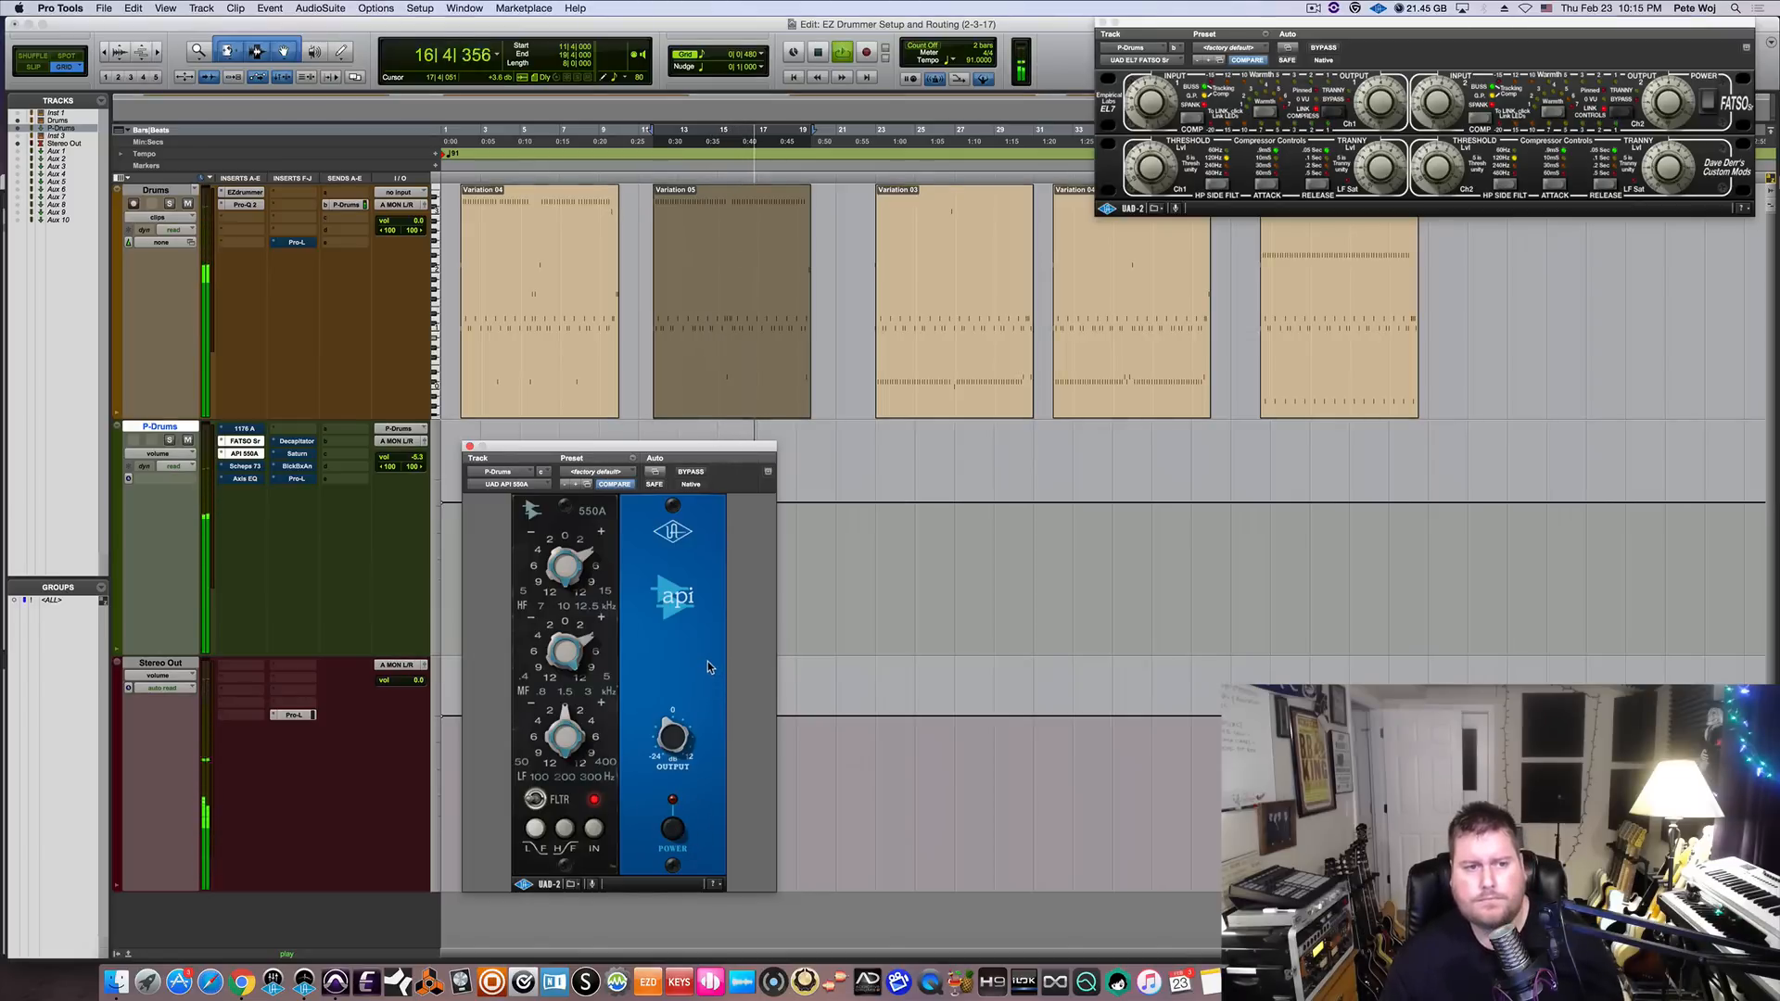
{"action": "left_click", "coordinate": [674, 830]}
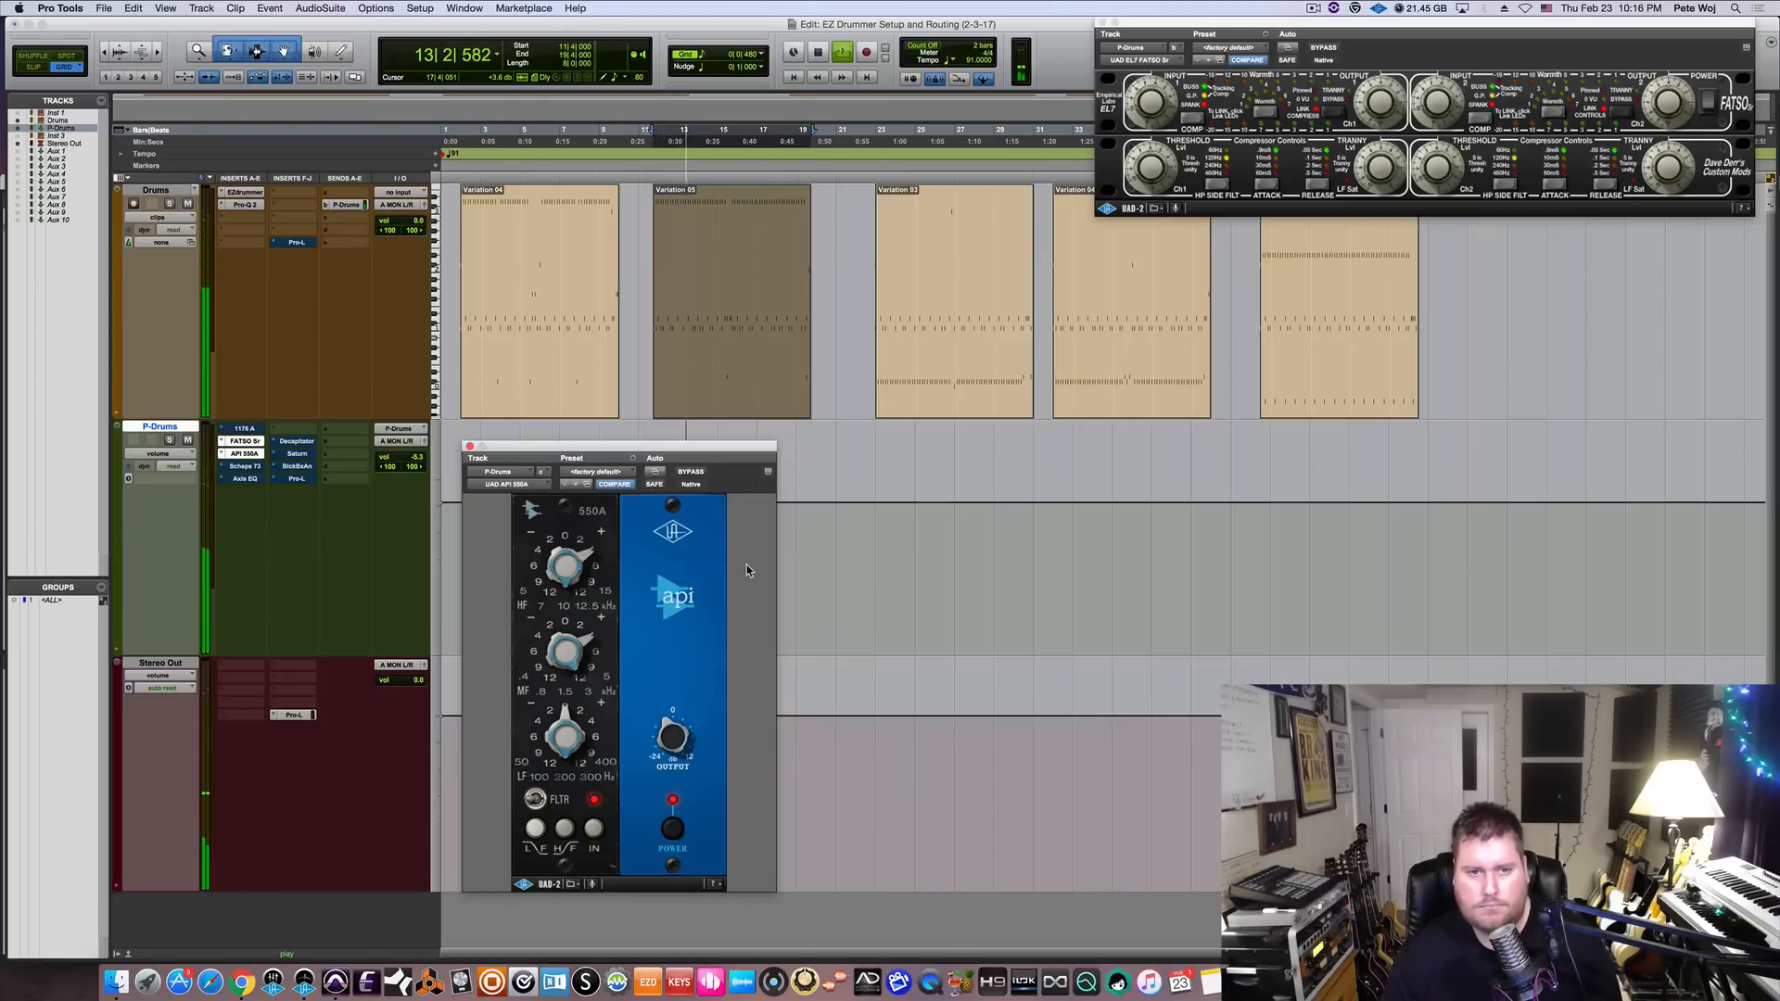
{"action": "left_click", "coordinate": [674, 831]}
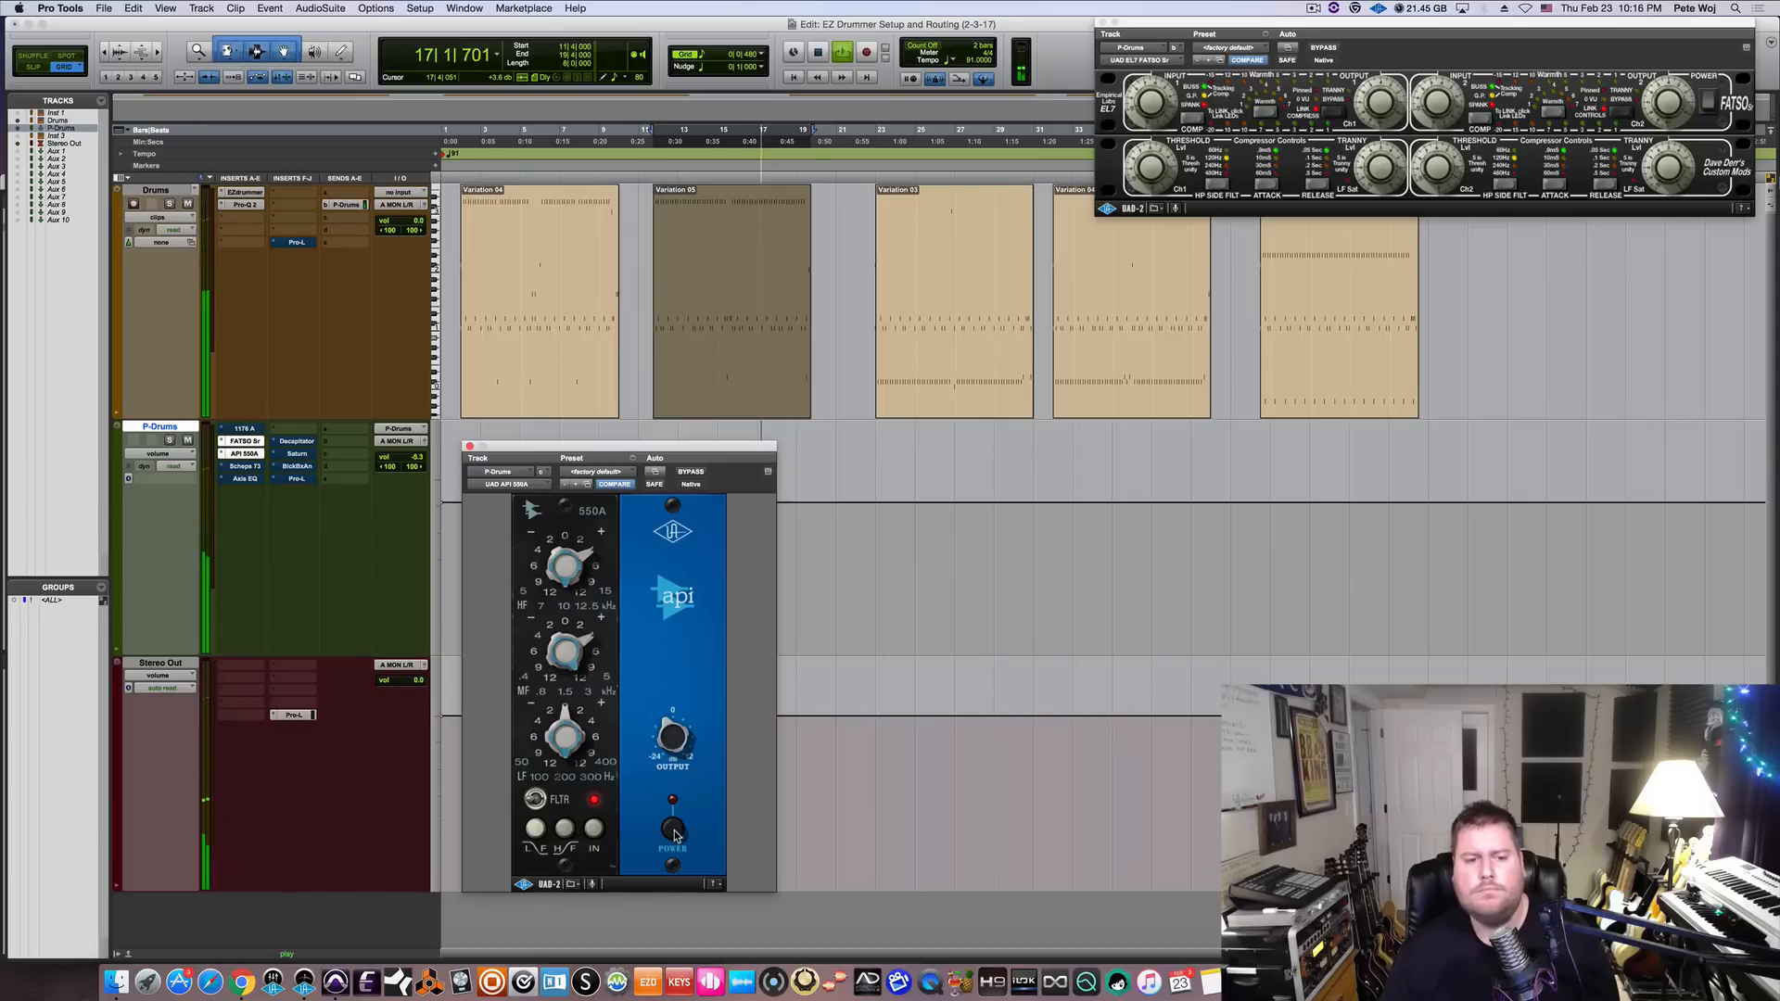
{"action": "left_click", "coordinate": [673, 831]}
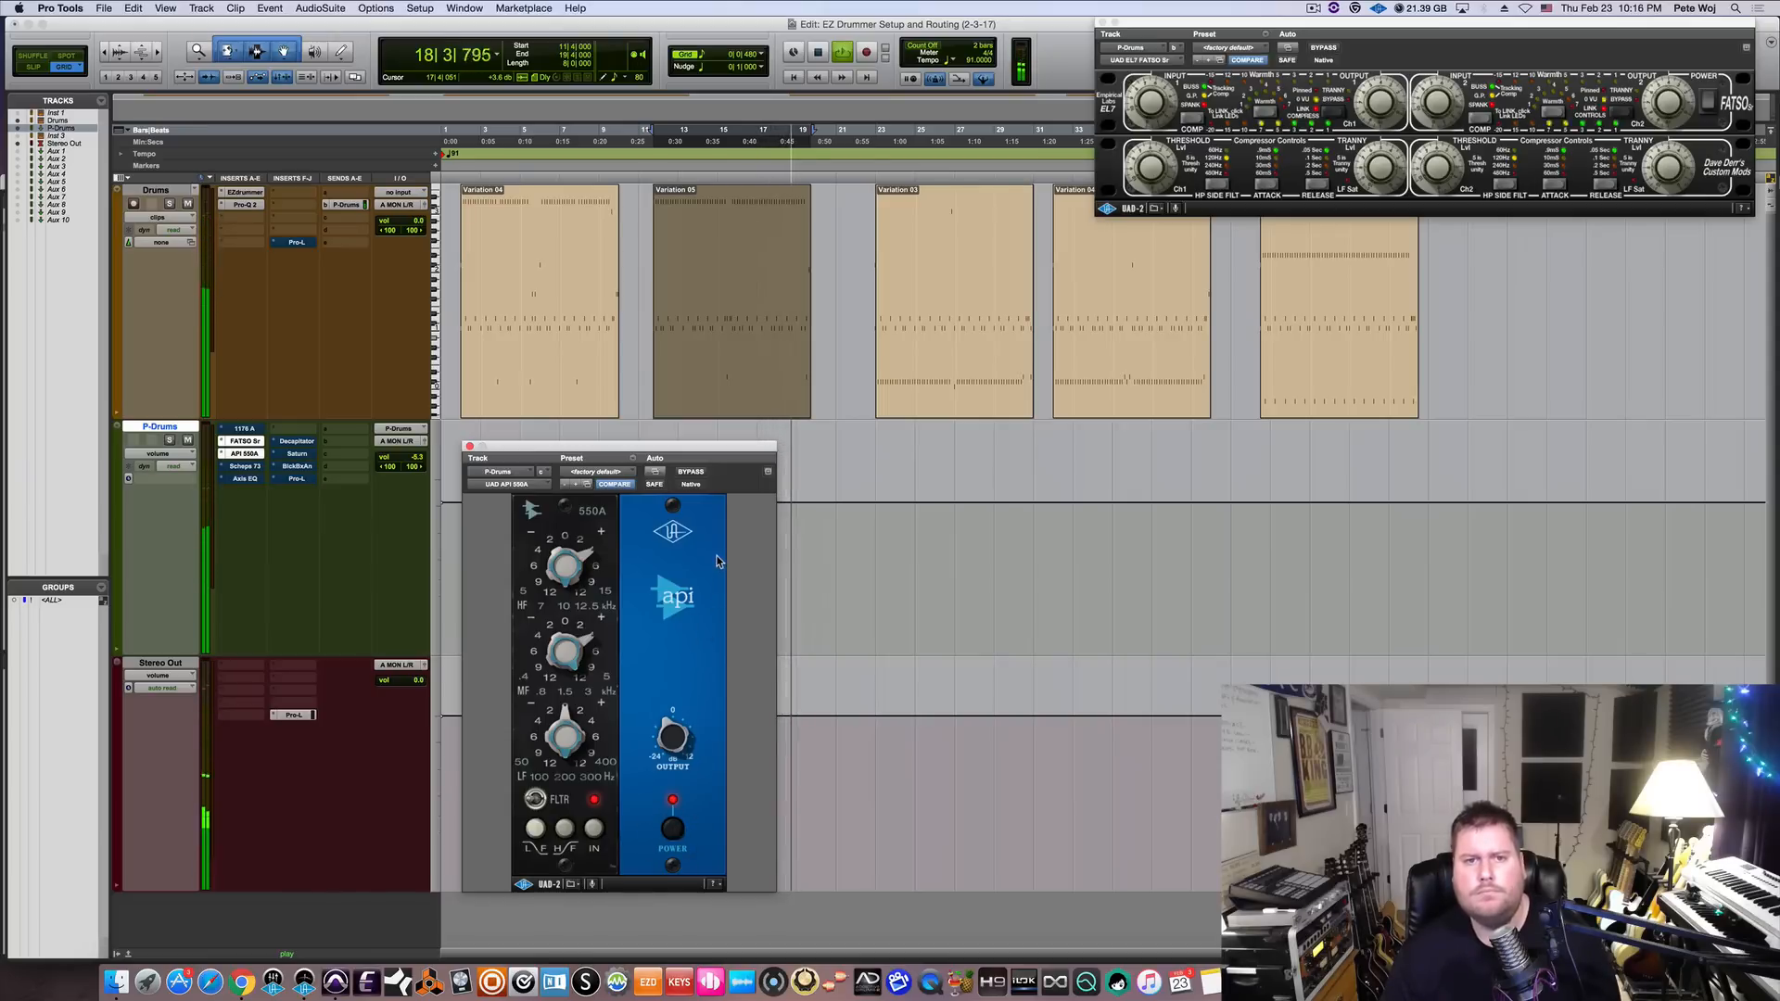
{"action": "key", "text": "space"}
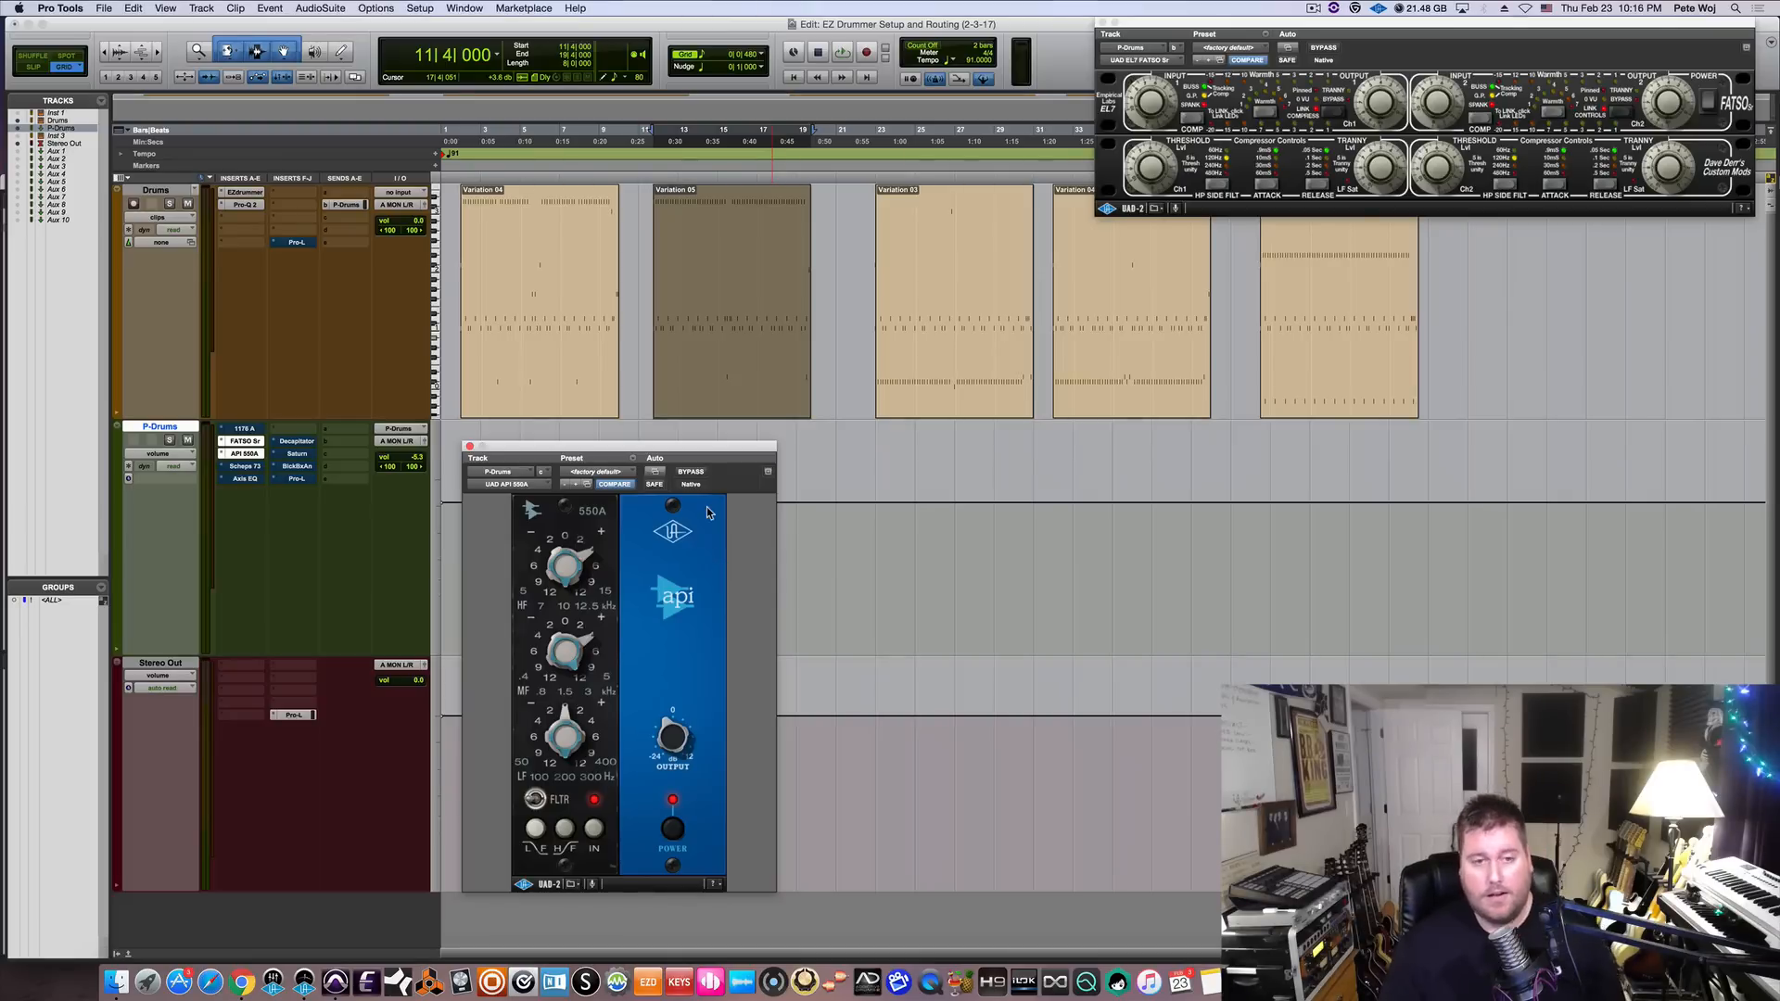
Bypass and close the API 550A, and open the Scheps 73 on the P-Drums track.
{"action": "left_click", "coordinate": [691, 473]}
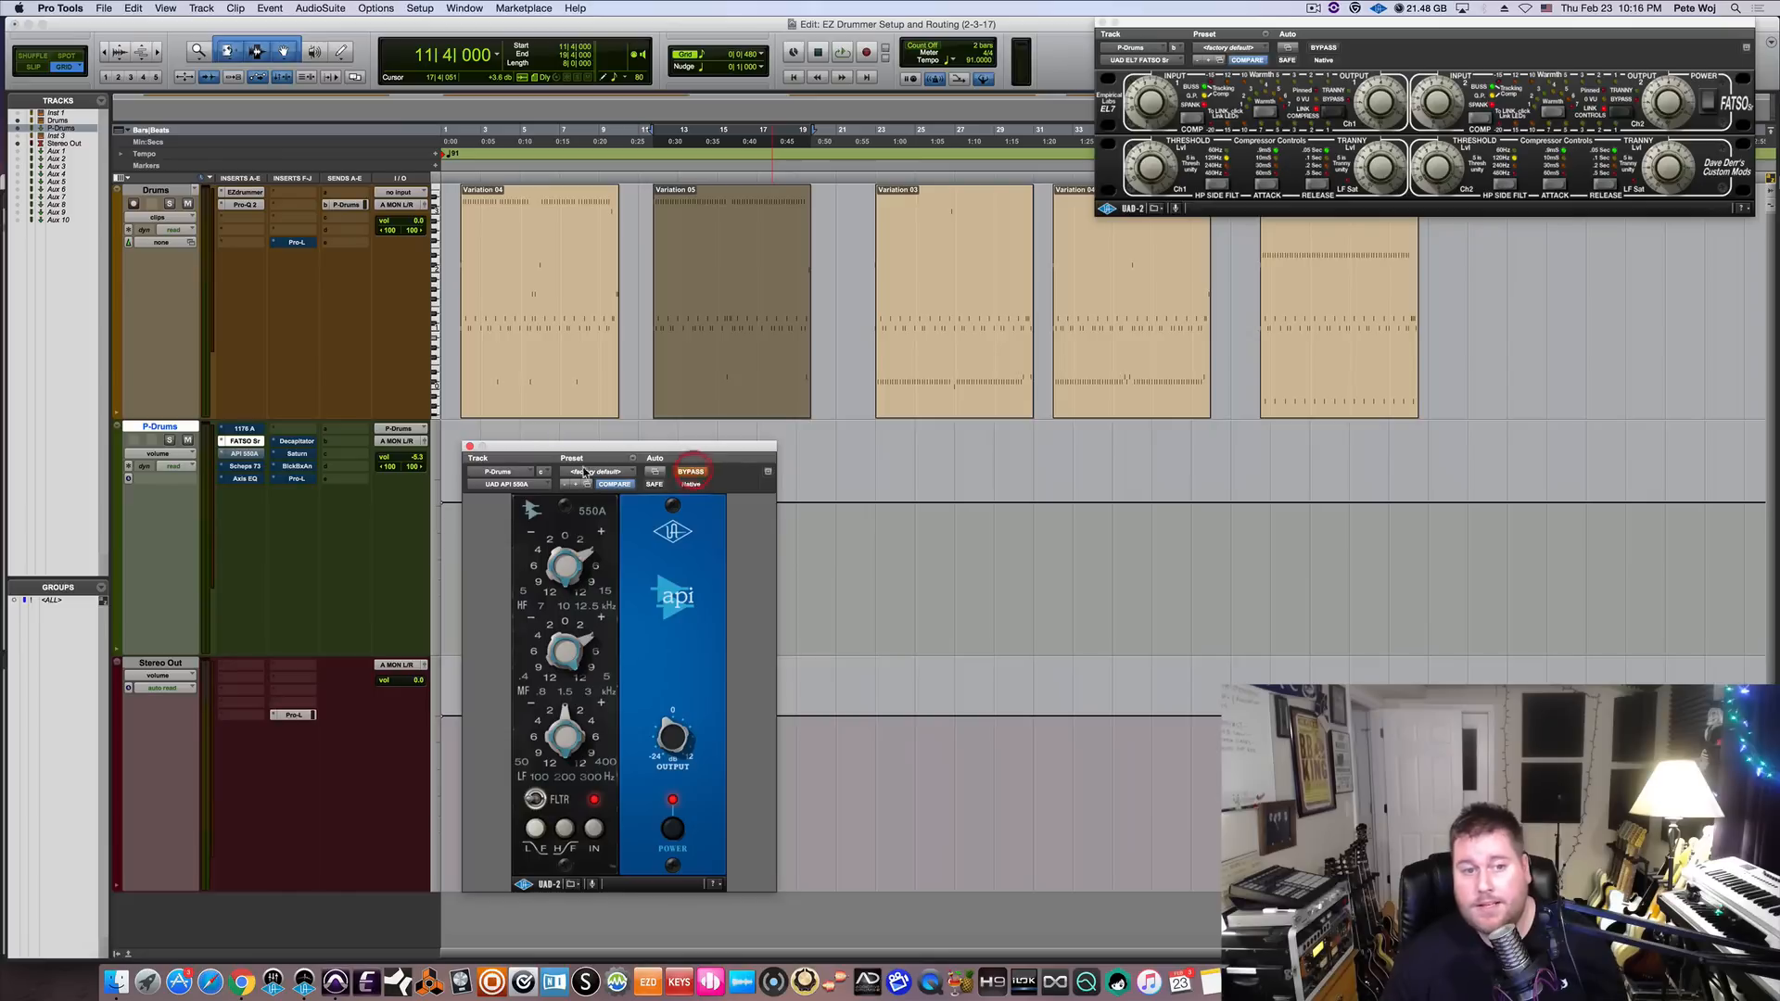
{"action": "left_click", "coordinate": [470, 448]}
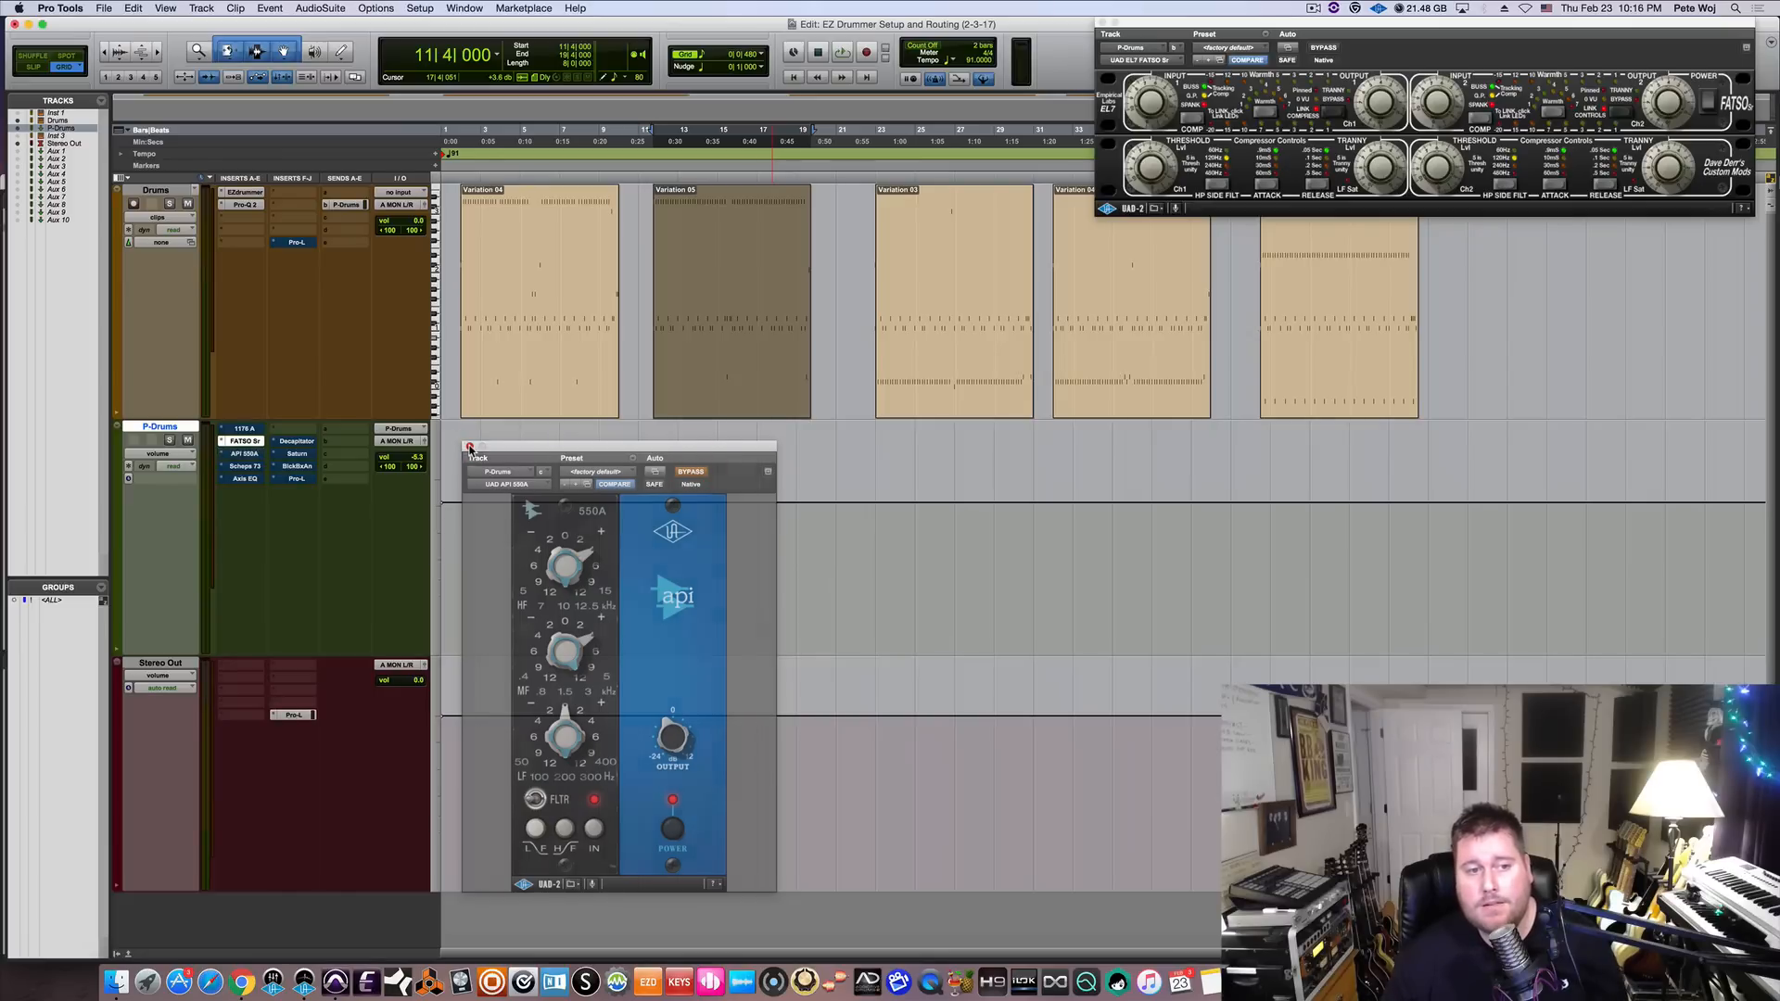
{"action": "left_click", "coordinate": [247, 466]}
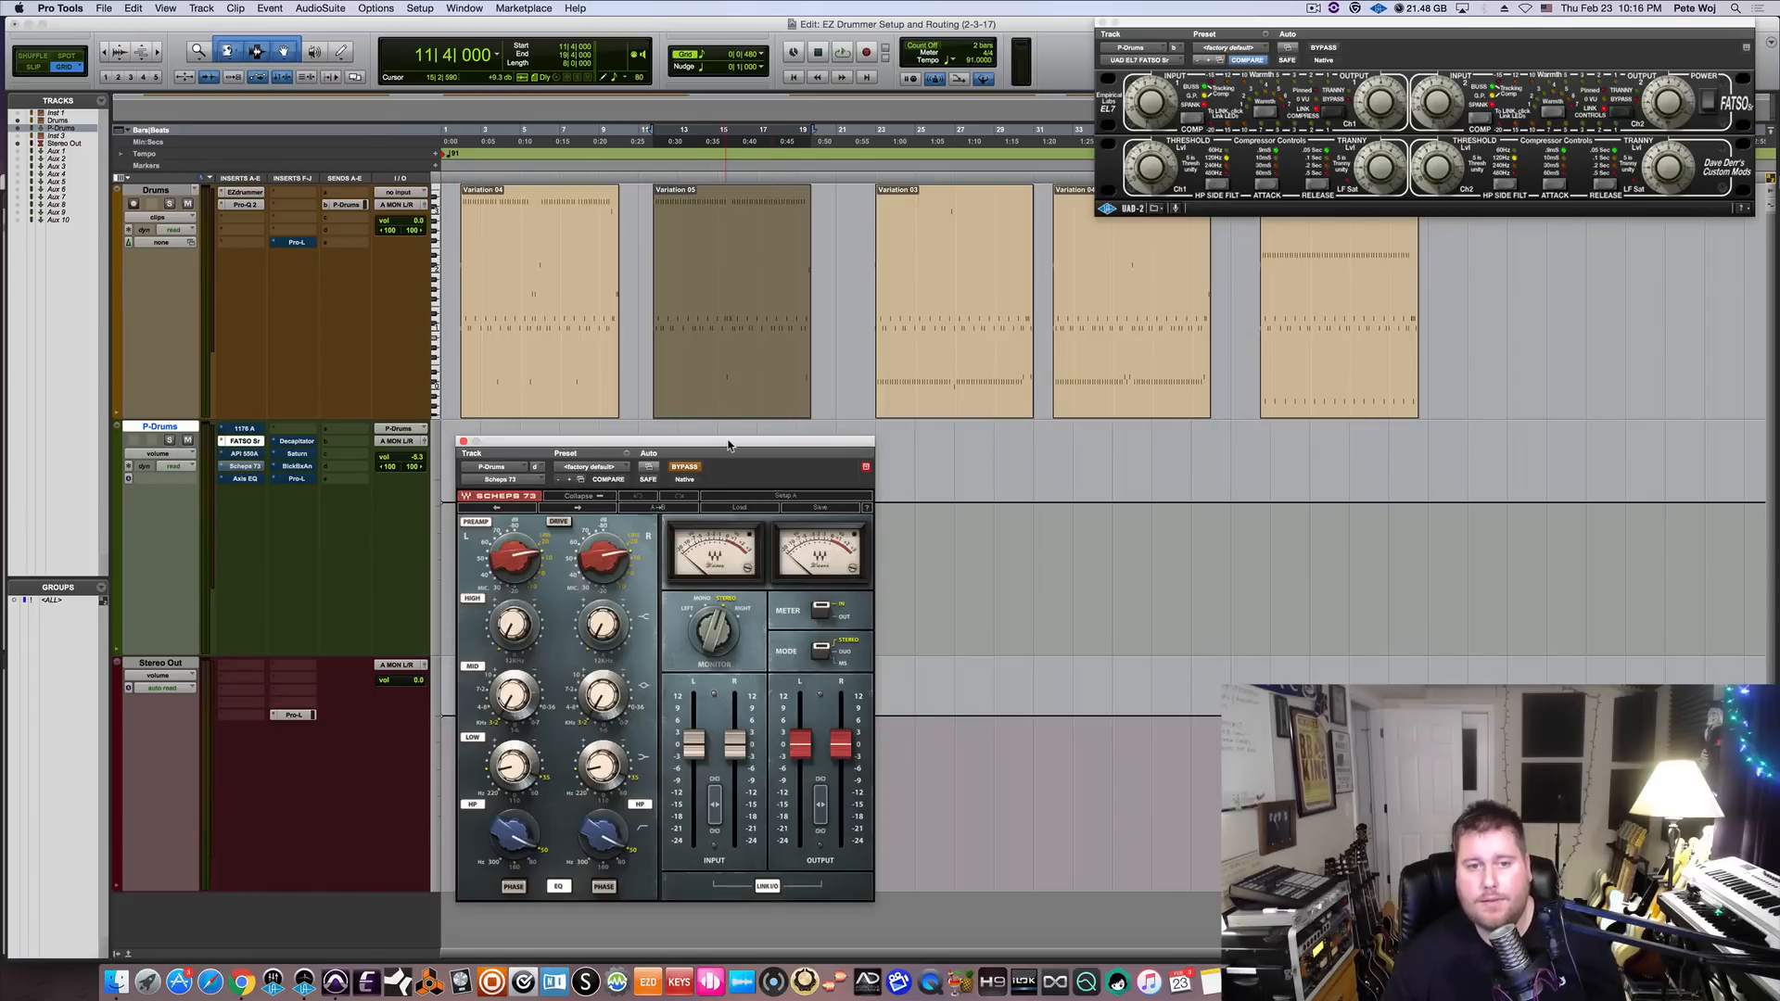
{"action": "mouse_move", "coordinate": [729, 442]}
{"action": "left_mouse_down"}
{"action": "mouse_move", "coordinate": [735, 430]}
{"action": "mouse_move", "coordinate": [731, 443]}
{"action": "left_mouse_up"}
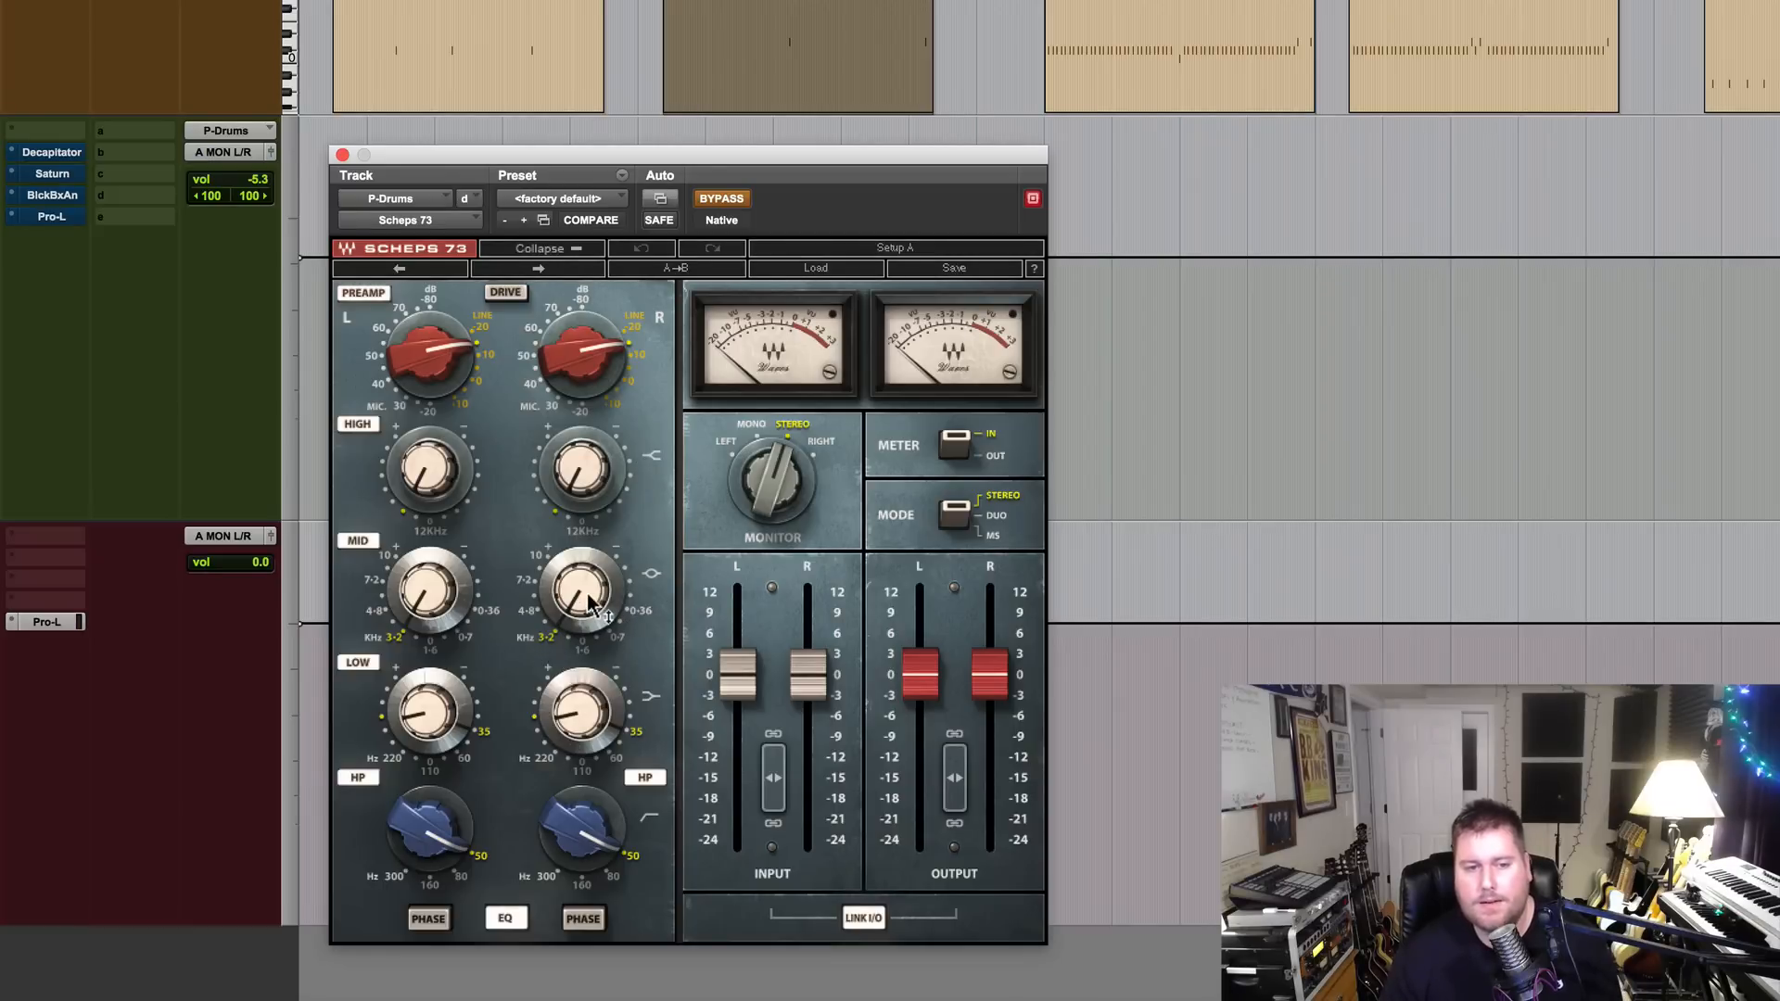
Take the Scheps 73 out of bypass and compare the playing drums with it bypassed and active, leaving it active.
{"action": "mouse_move", "coordinate": [608, 487]}
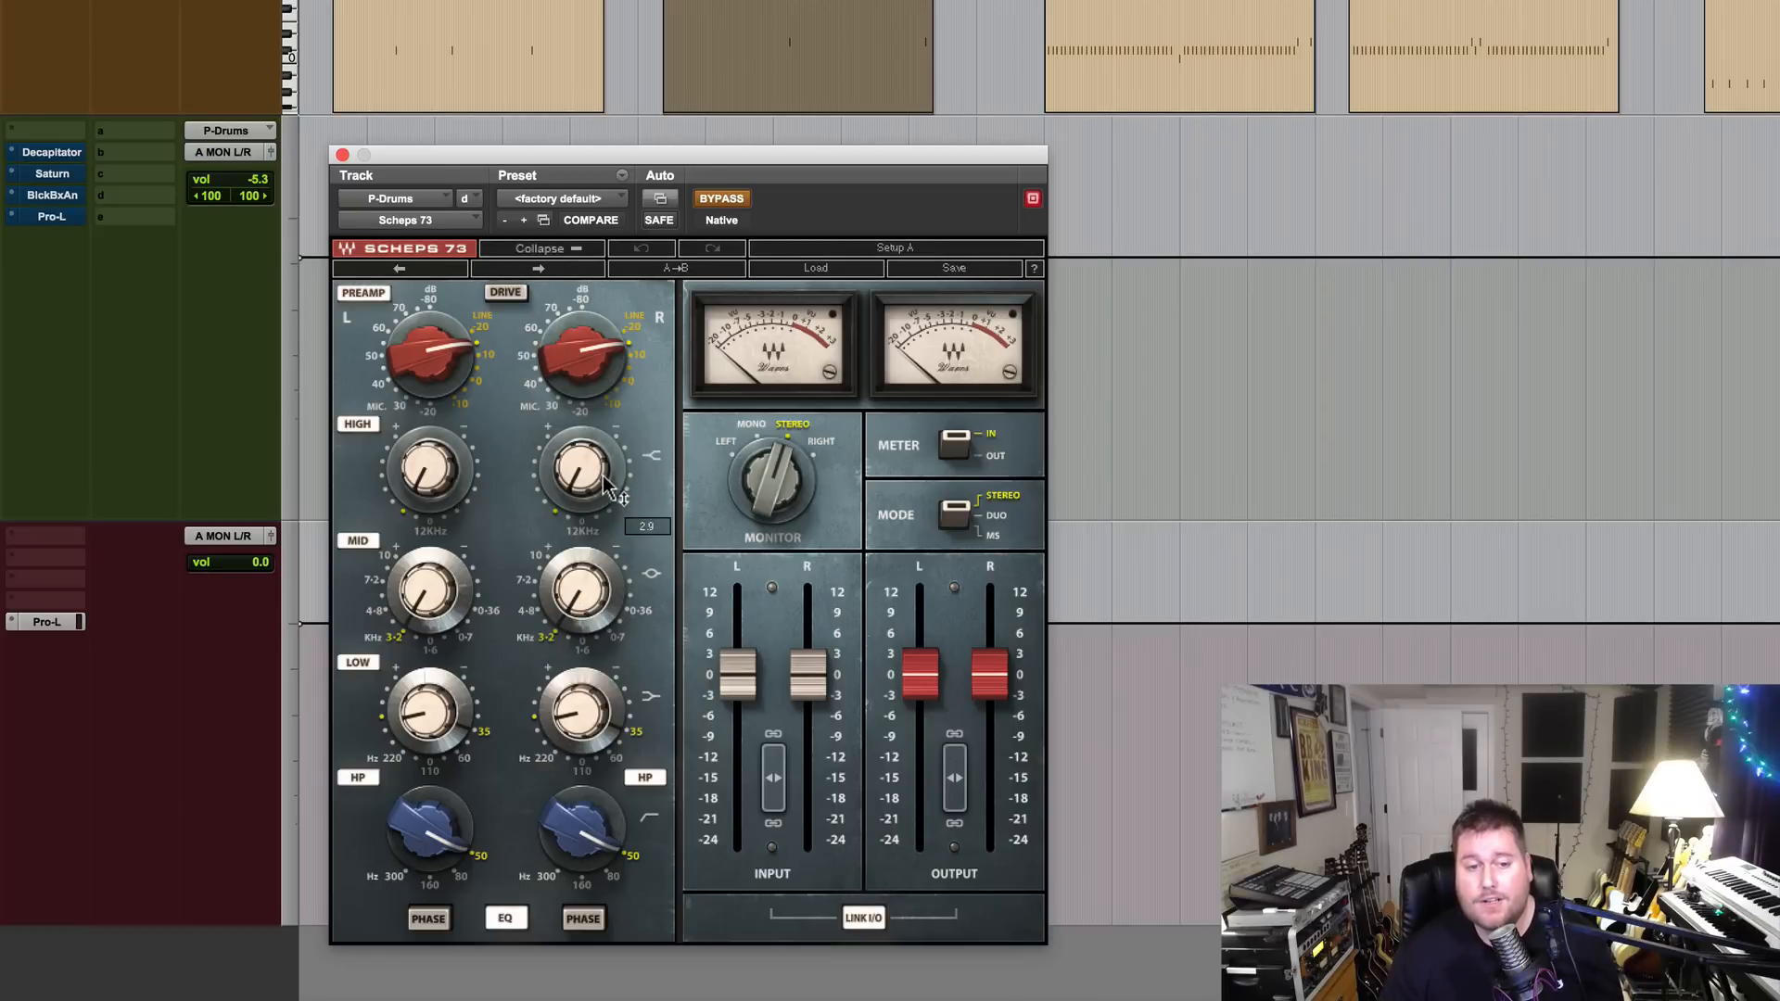
{"action": "left_click", "coordinate": [742, 200]}
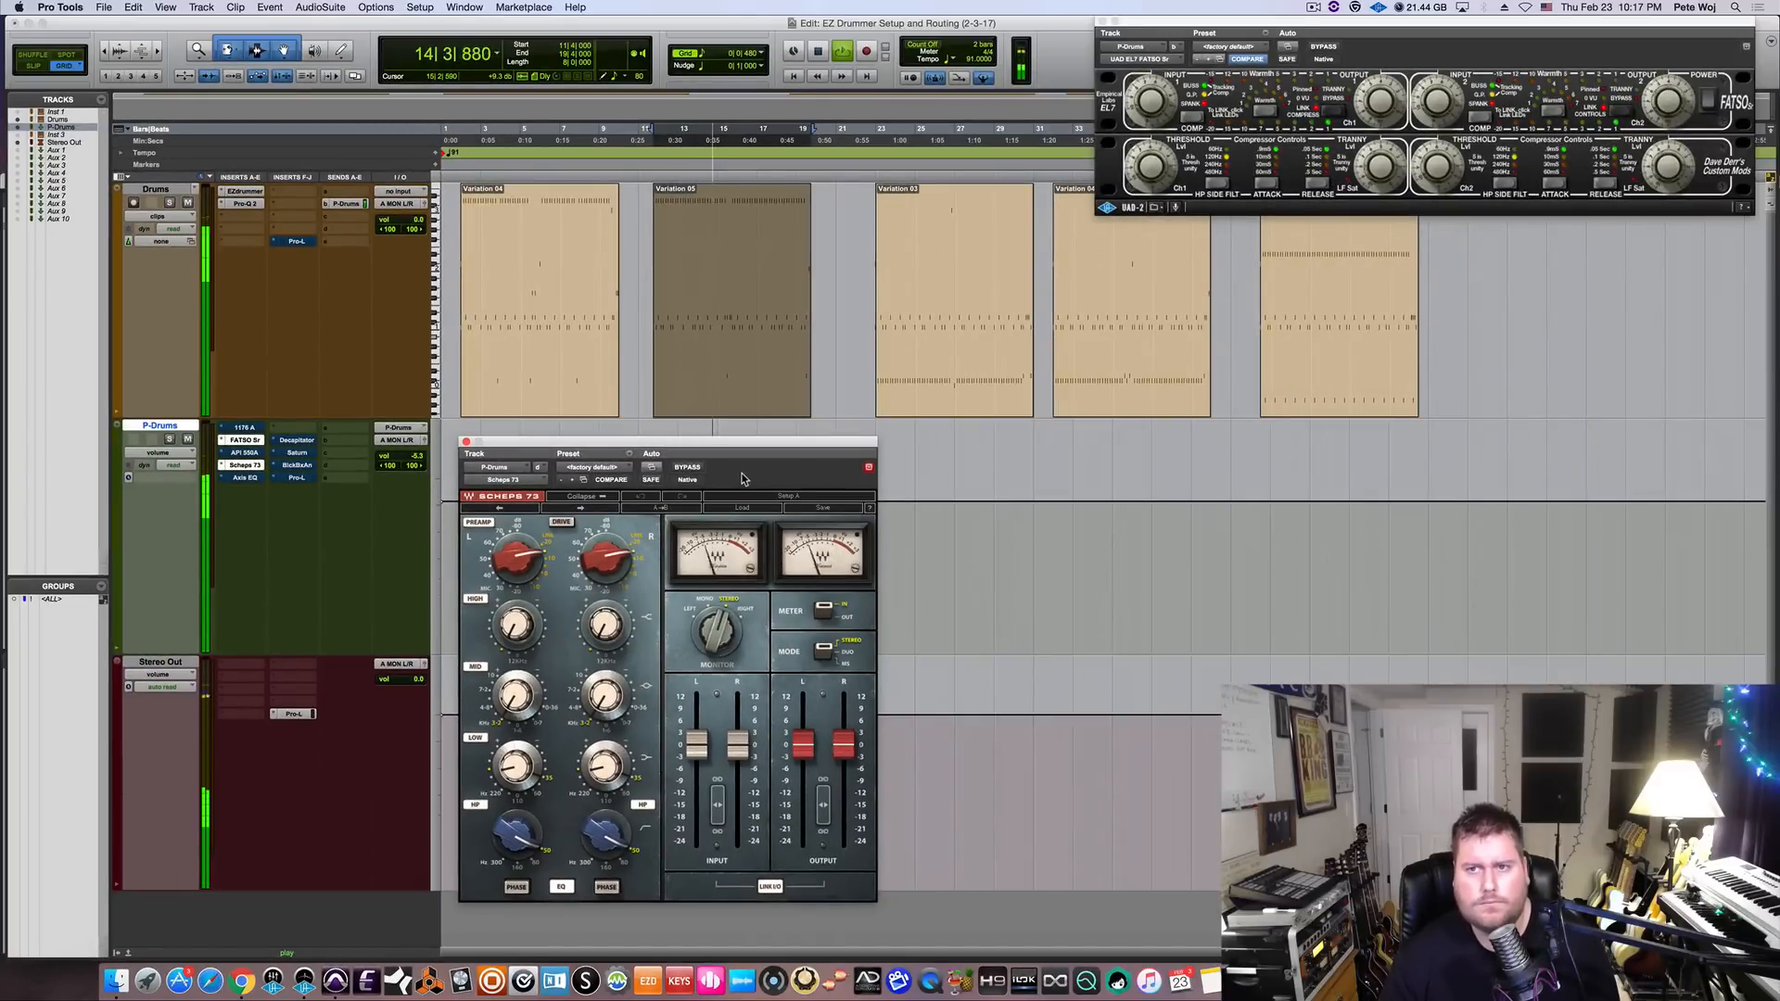
{"action": "left_click", "coordinate": [688, 468]}
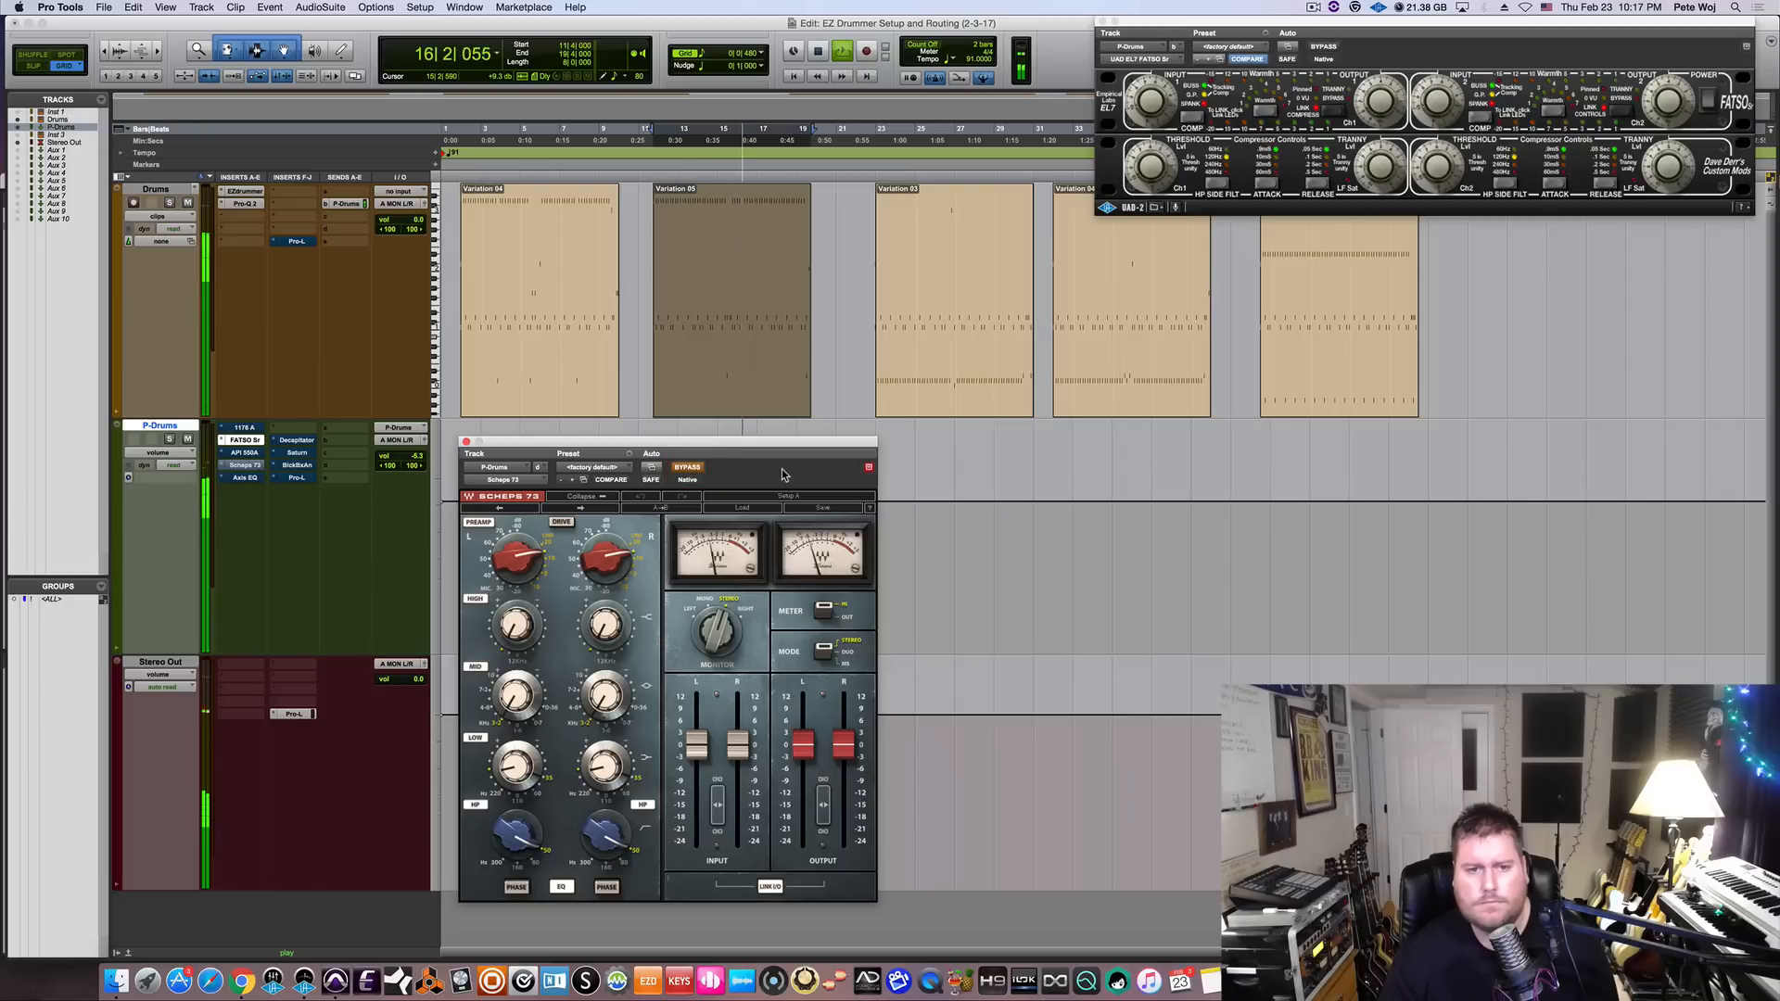
{"action": "left_click", "coordinate": [688, 468]}
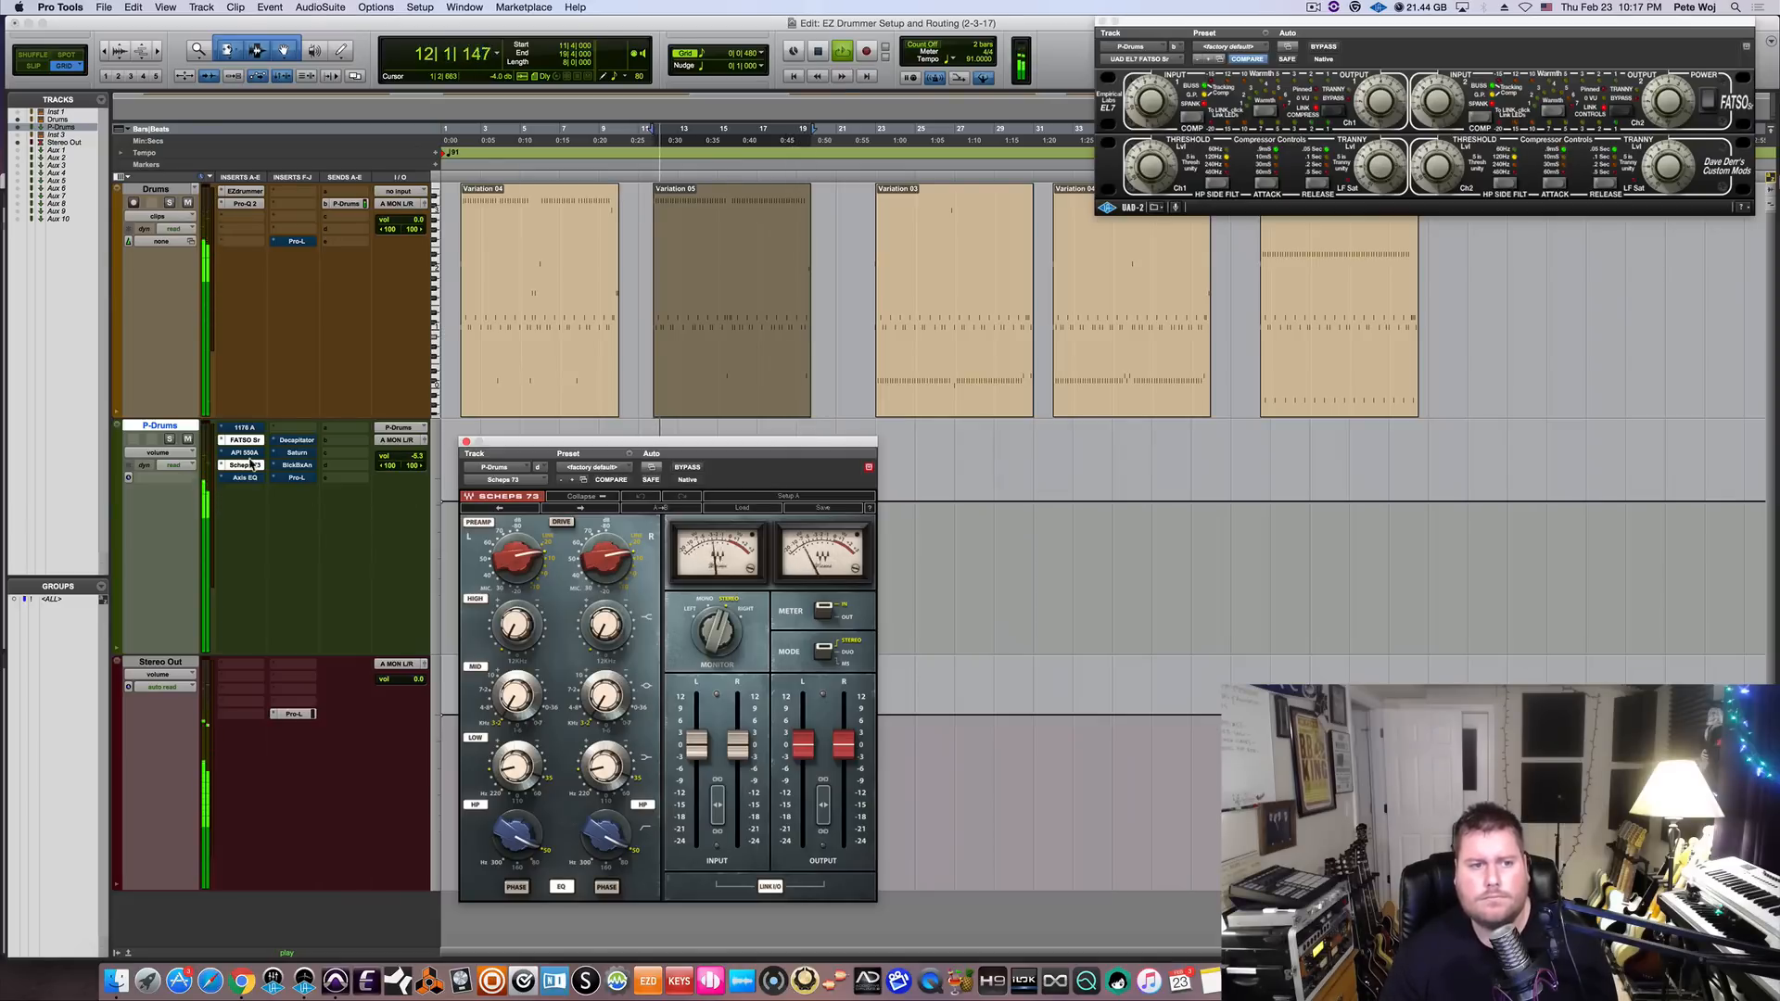
Mute and unmute the P-Drums track during playback to compare the parallel sound, and stop playback.
{"action": "left_click", "coordinate": [259, 516]}
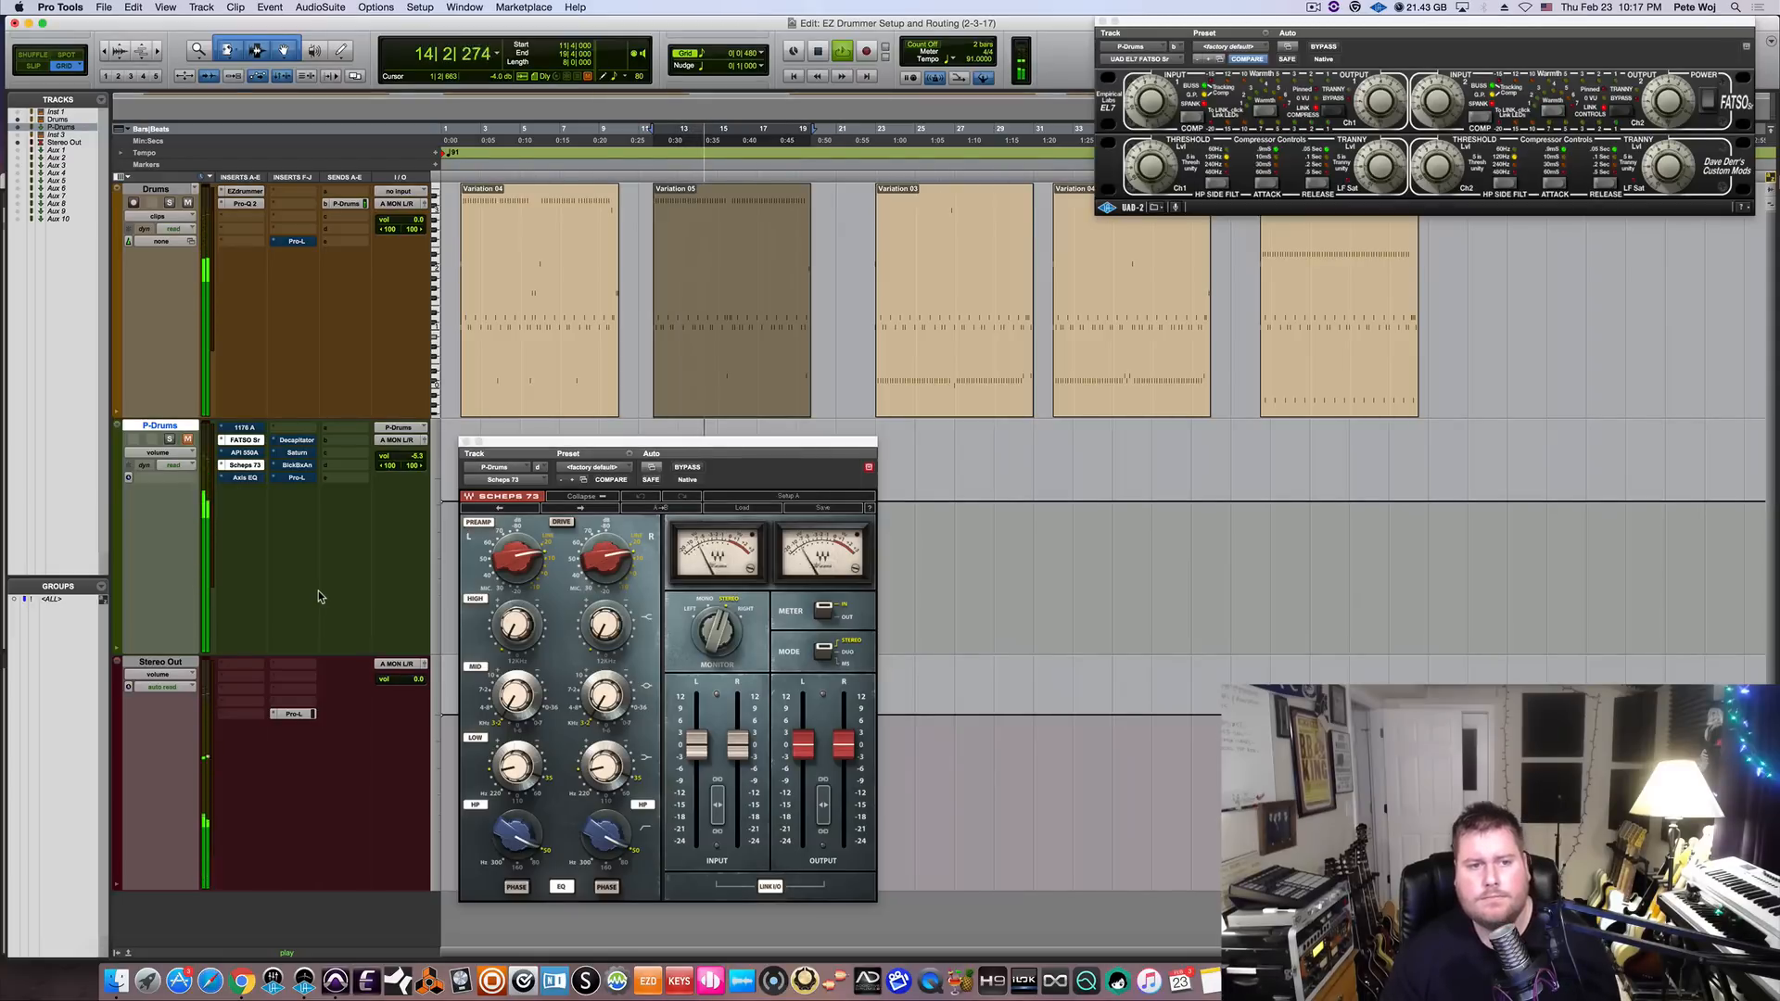
{"action": "left_click", "coordinate": [187, 442]}
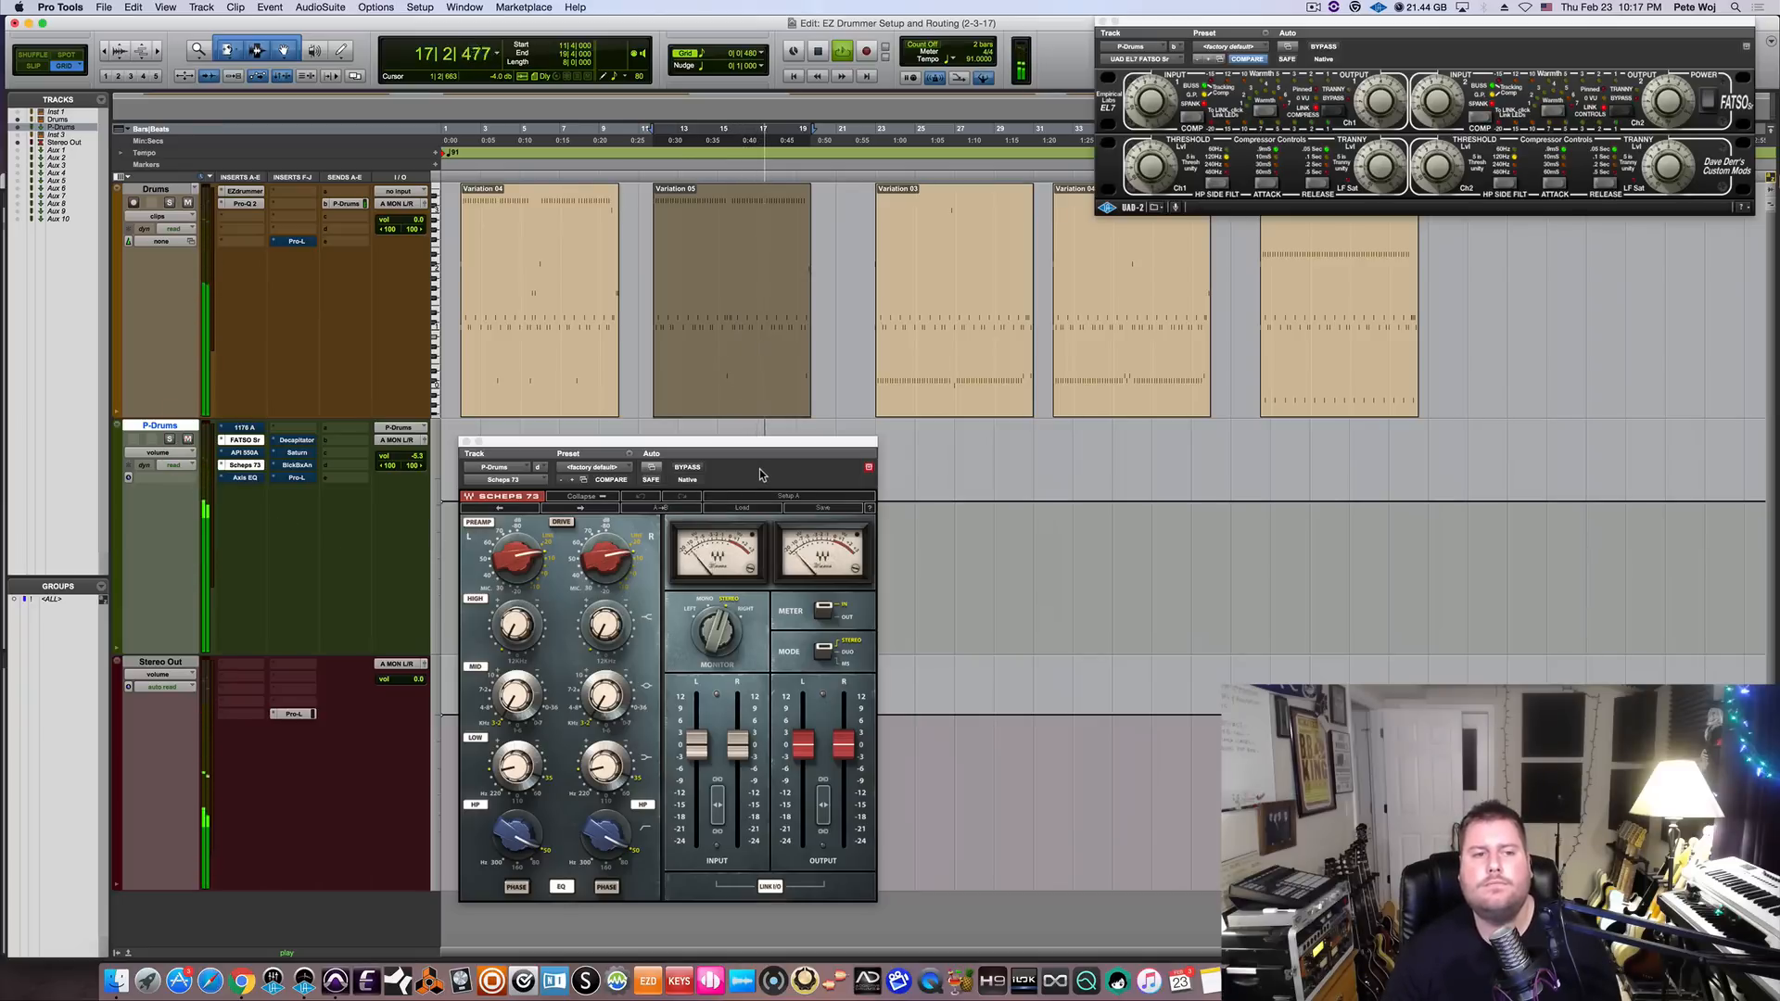
{"action": "key", "text": "space"}
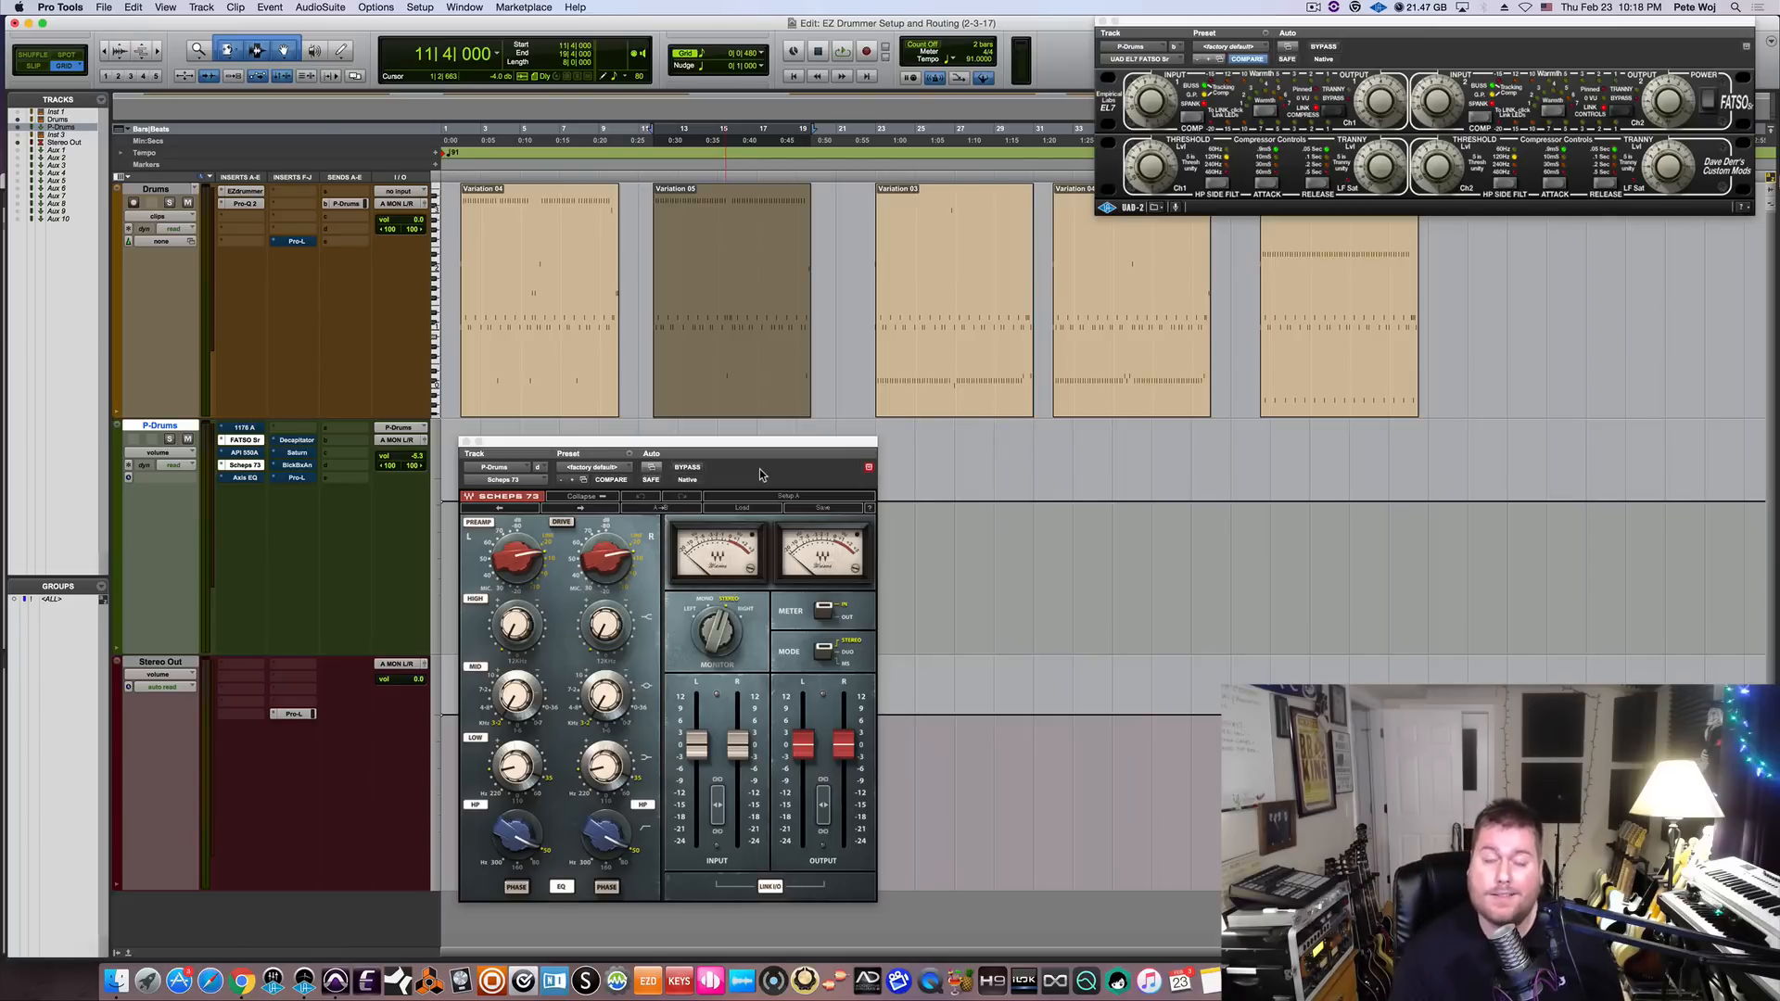
Close the Scheps 73, open the Black Box HG-2 on P-Drums, and take it out of bypass.
{"action": "left_click", "coordinate": [467, 442]}
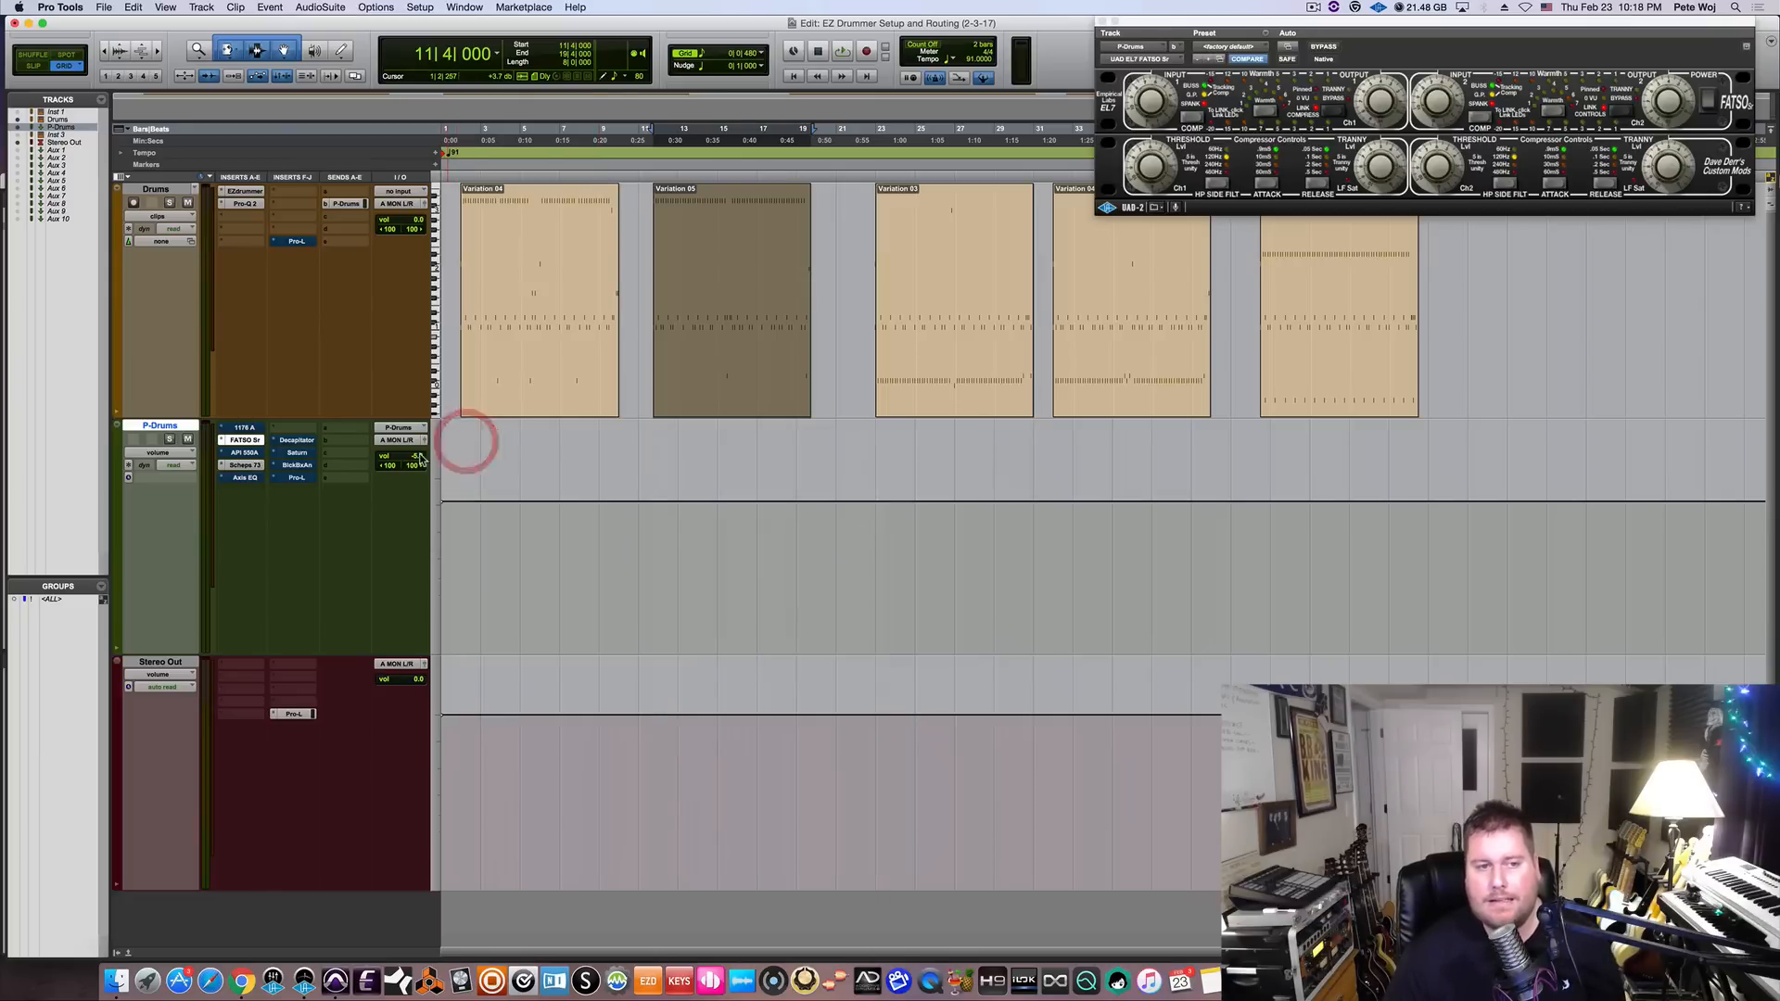
{"action": "left_click", "coordinate": [298, 466]}
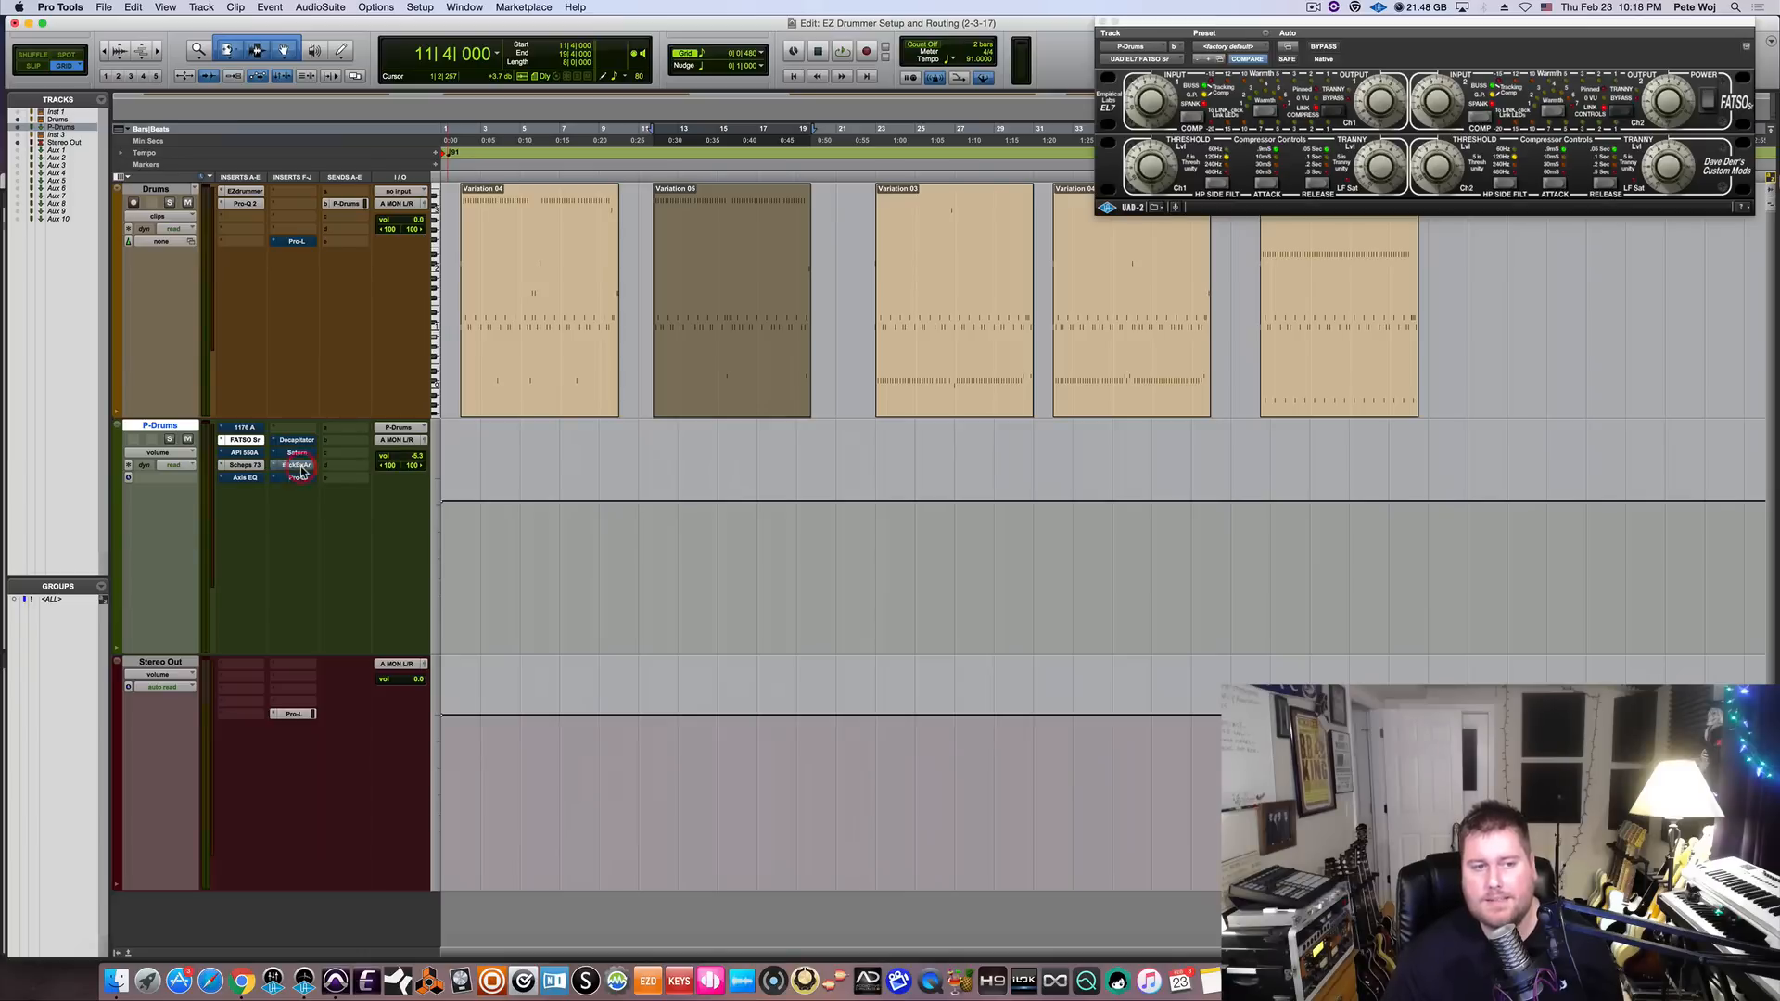
{"action": "left_click_drag", "start_coordinate": [913, 448], "coordinate": [908, 448]}
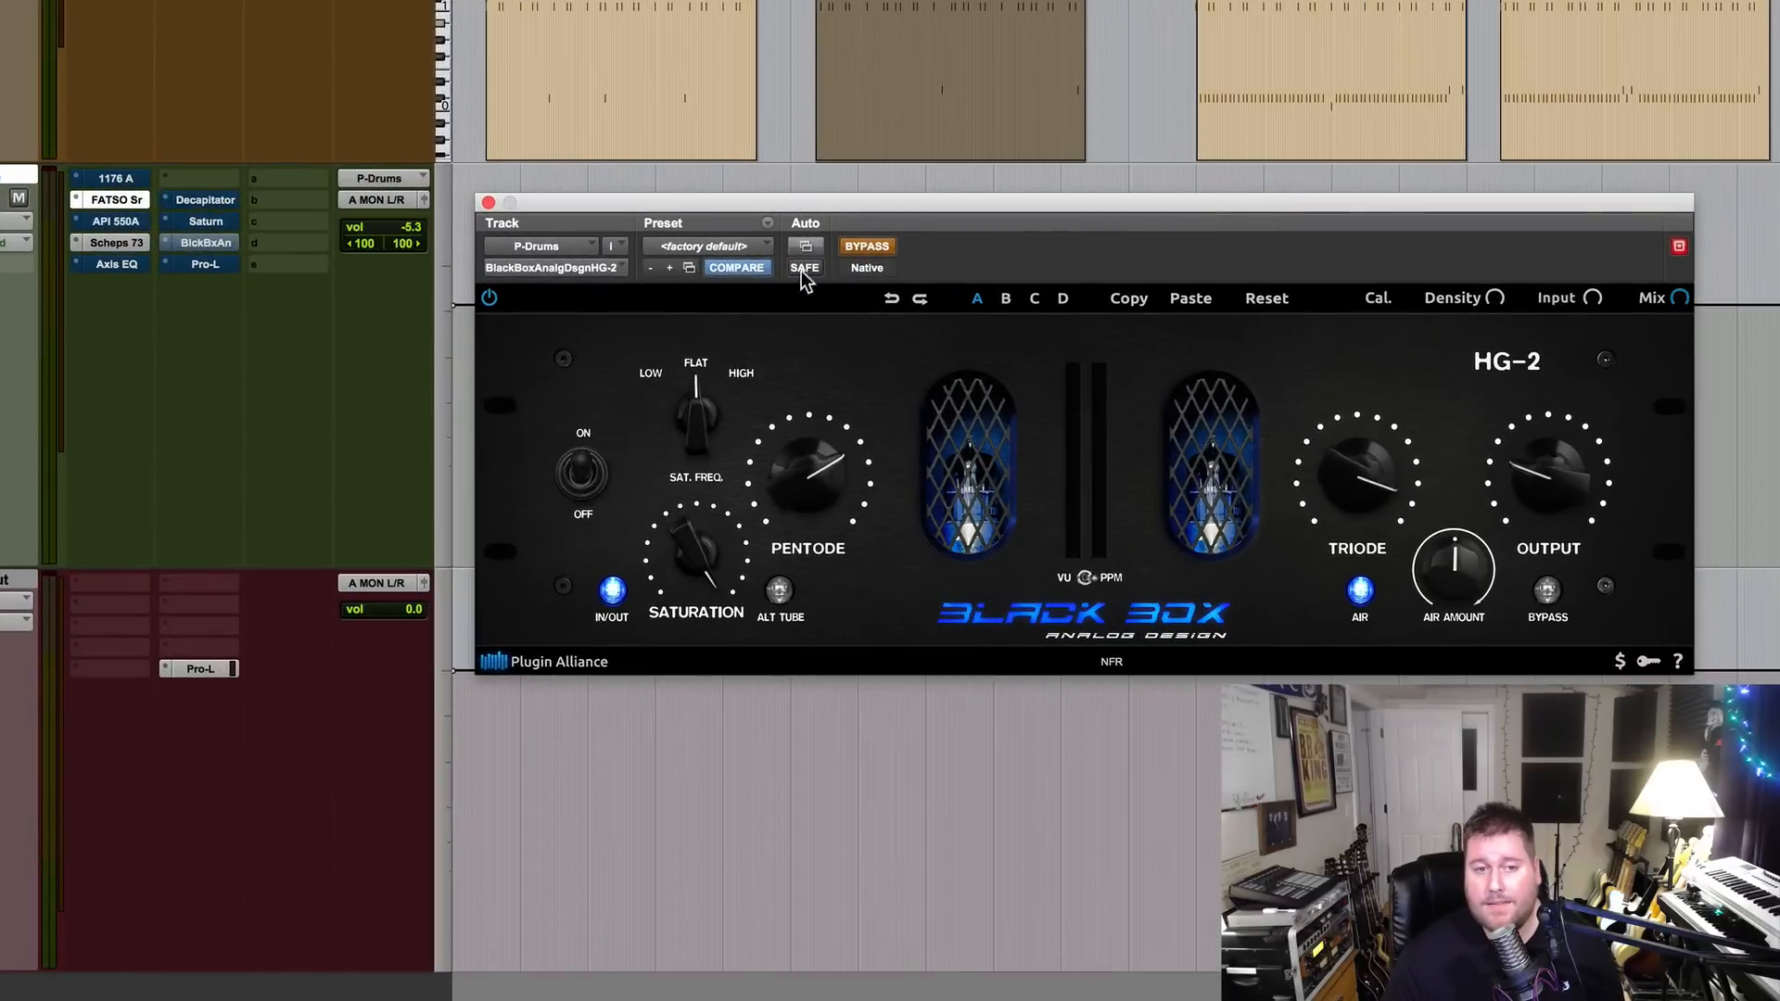
{"action": "left_click", "coordinate": [867, 246]}
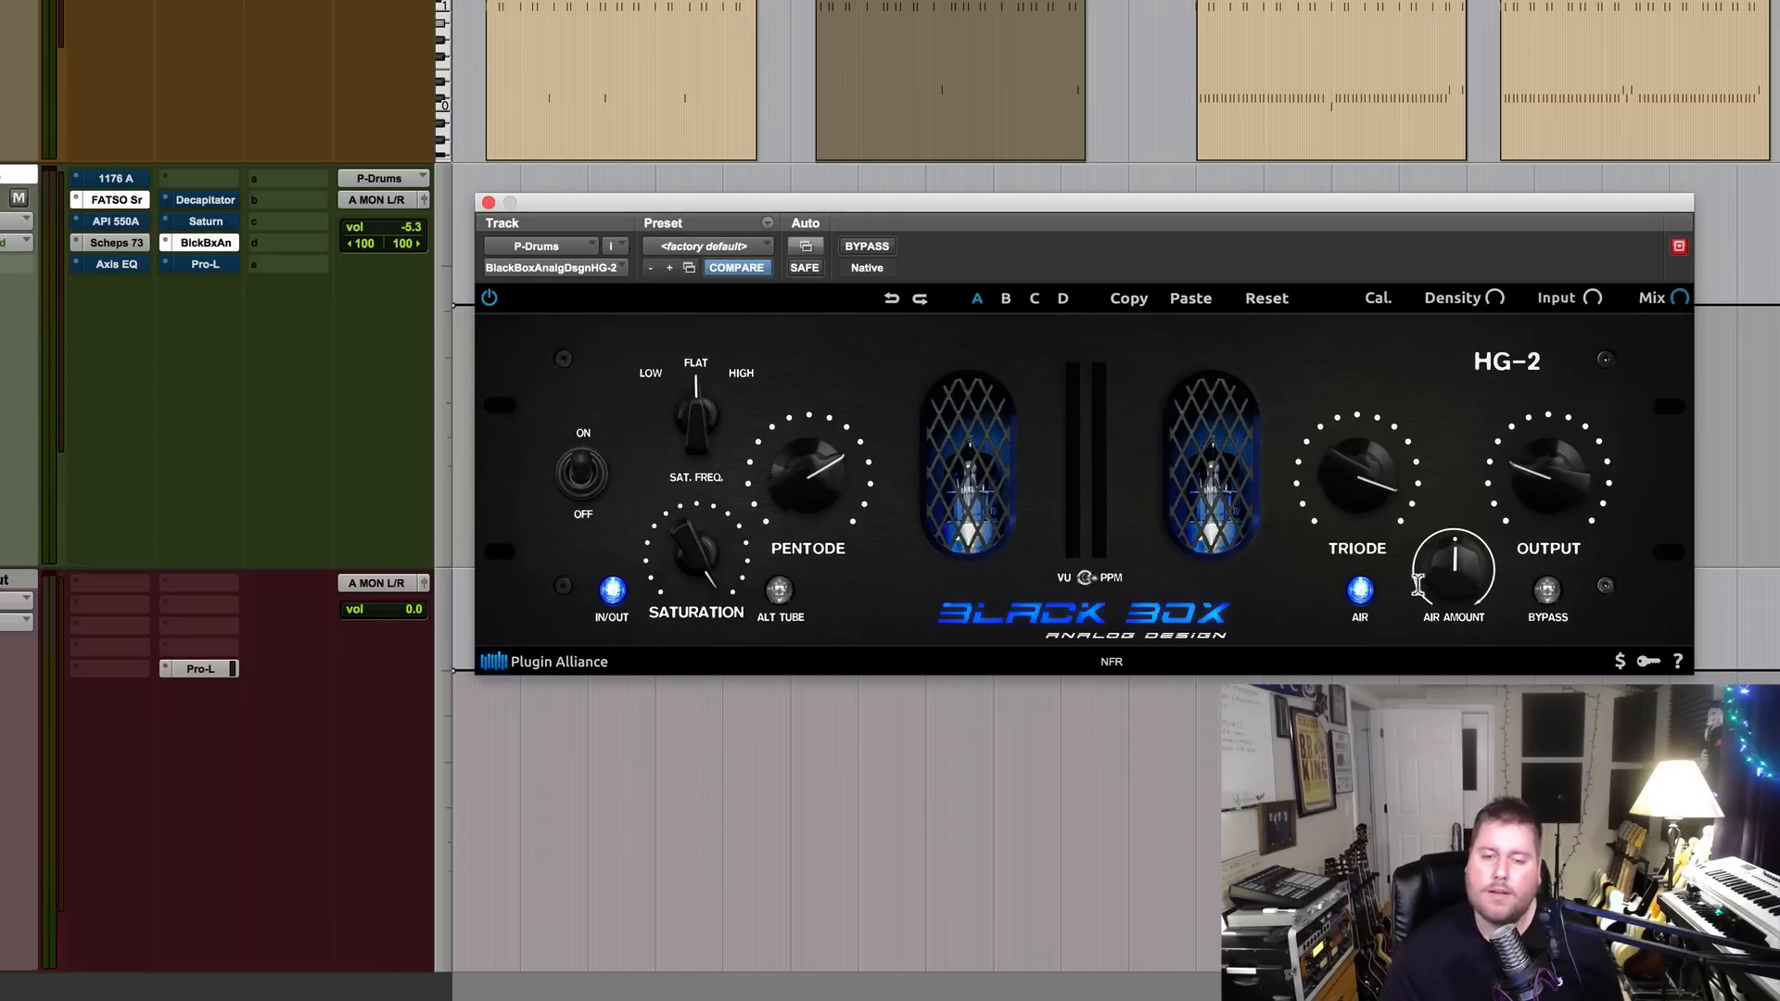
Compare the playing drums with the Black Box powered off and on, then activate the API 550A in place of the Scheps 73.
{"action": "left_click", "coordinate": [489, 298]}
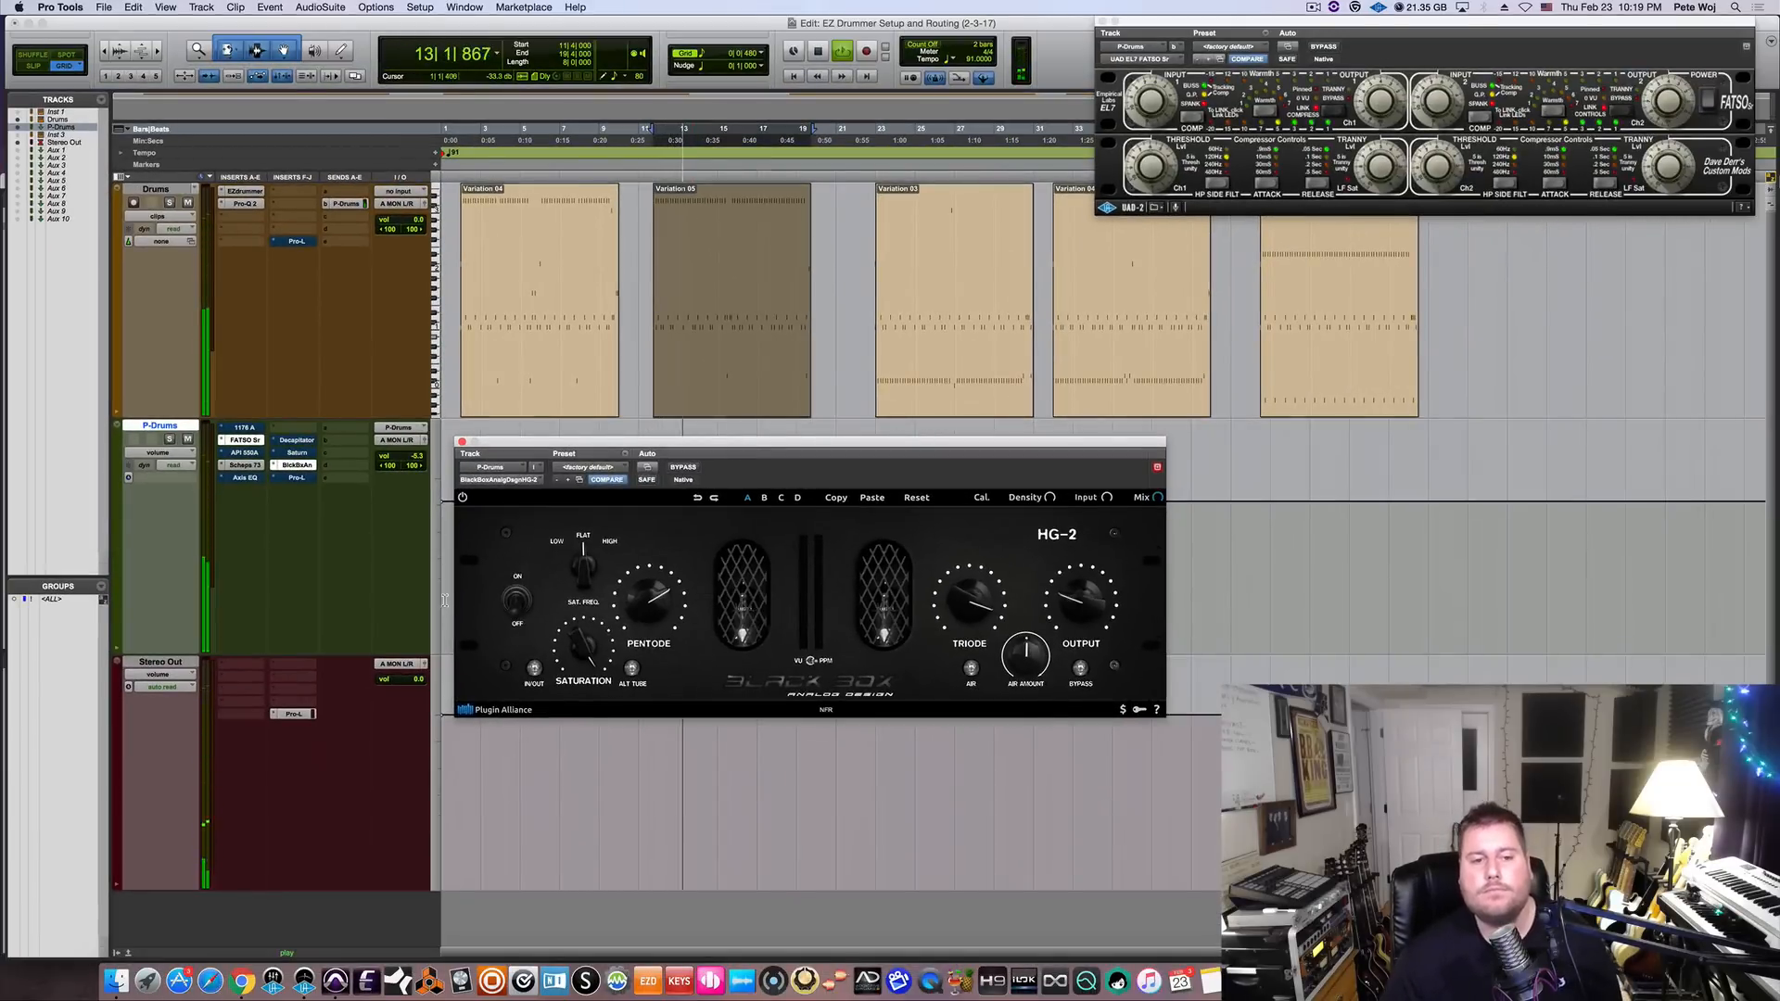
{"action": "left_click", "coordinate": [462, 498]}
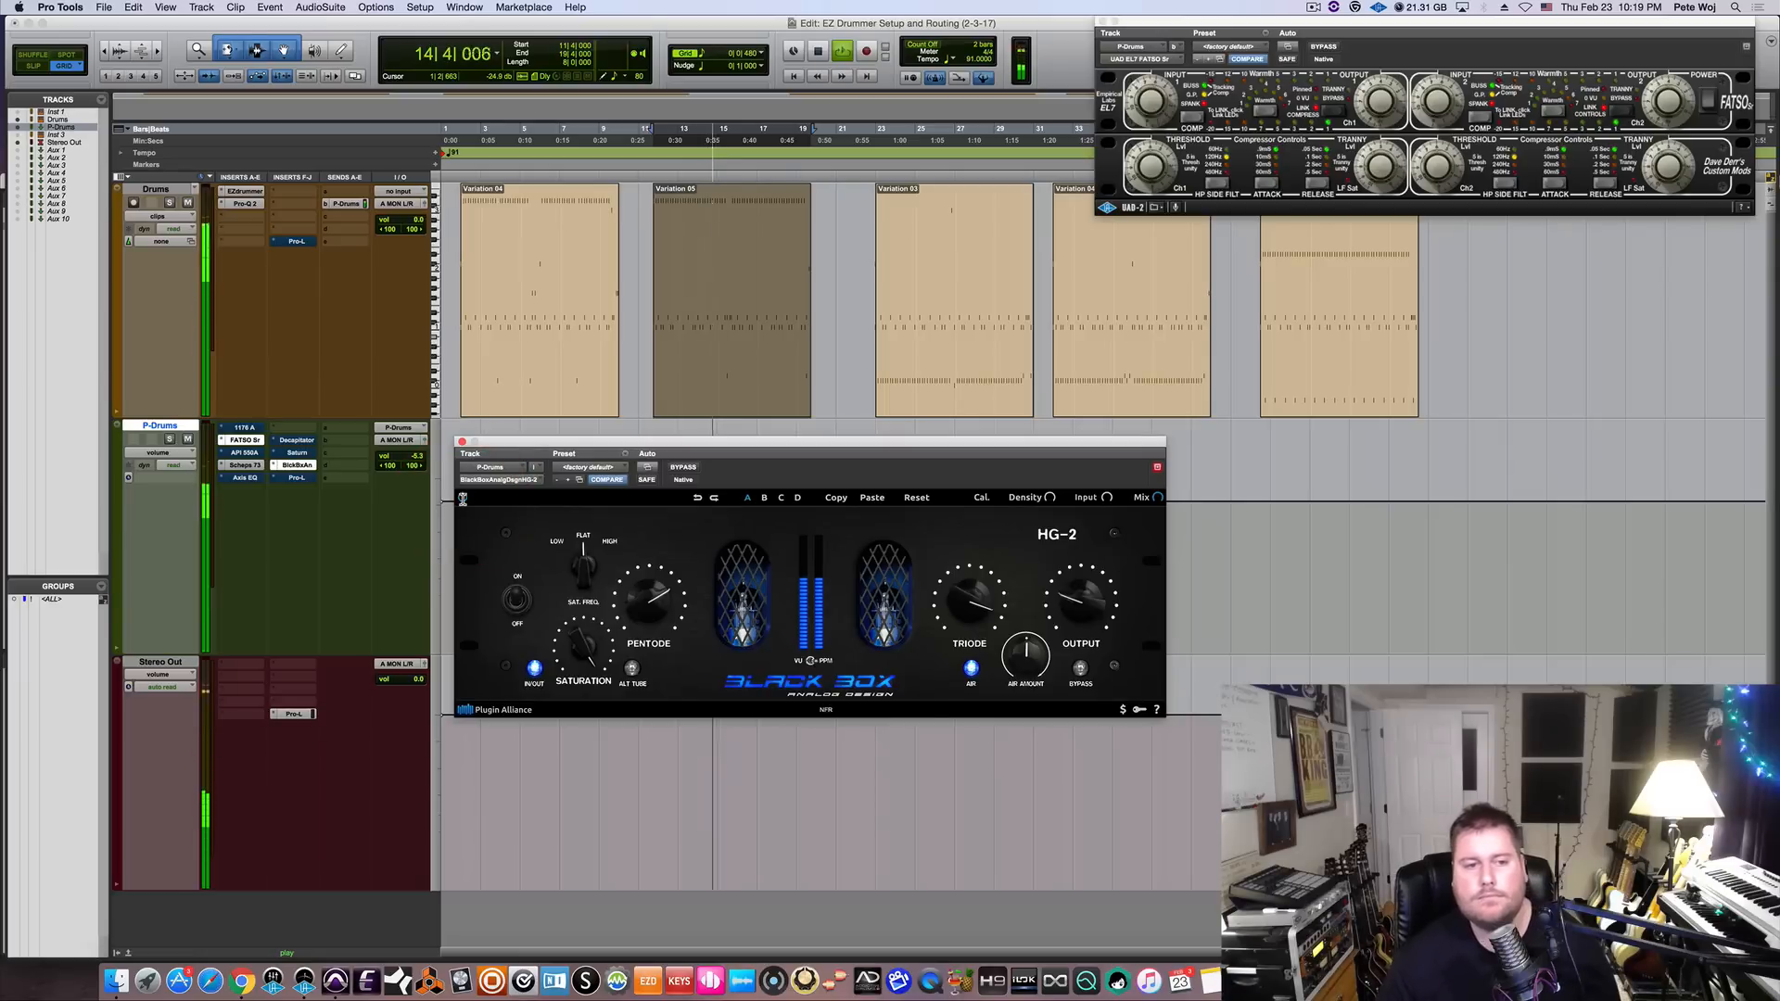
{"action": "left_click", "coordinate": [248, 453], "text": "super"}
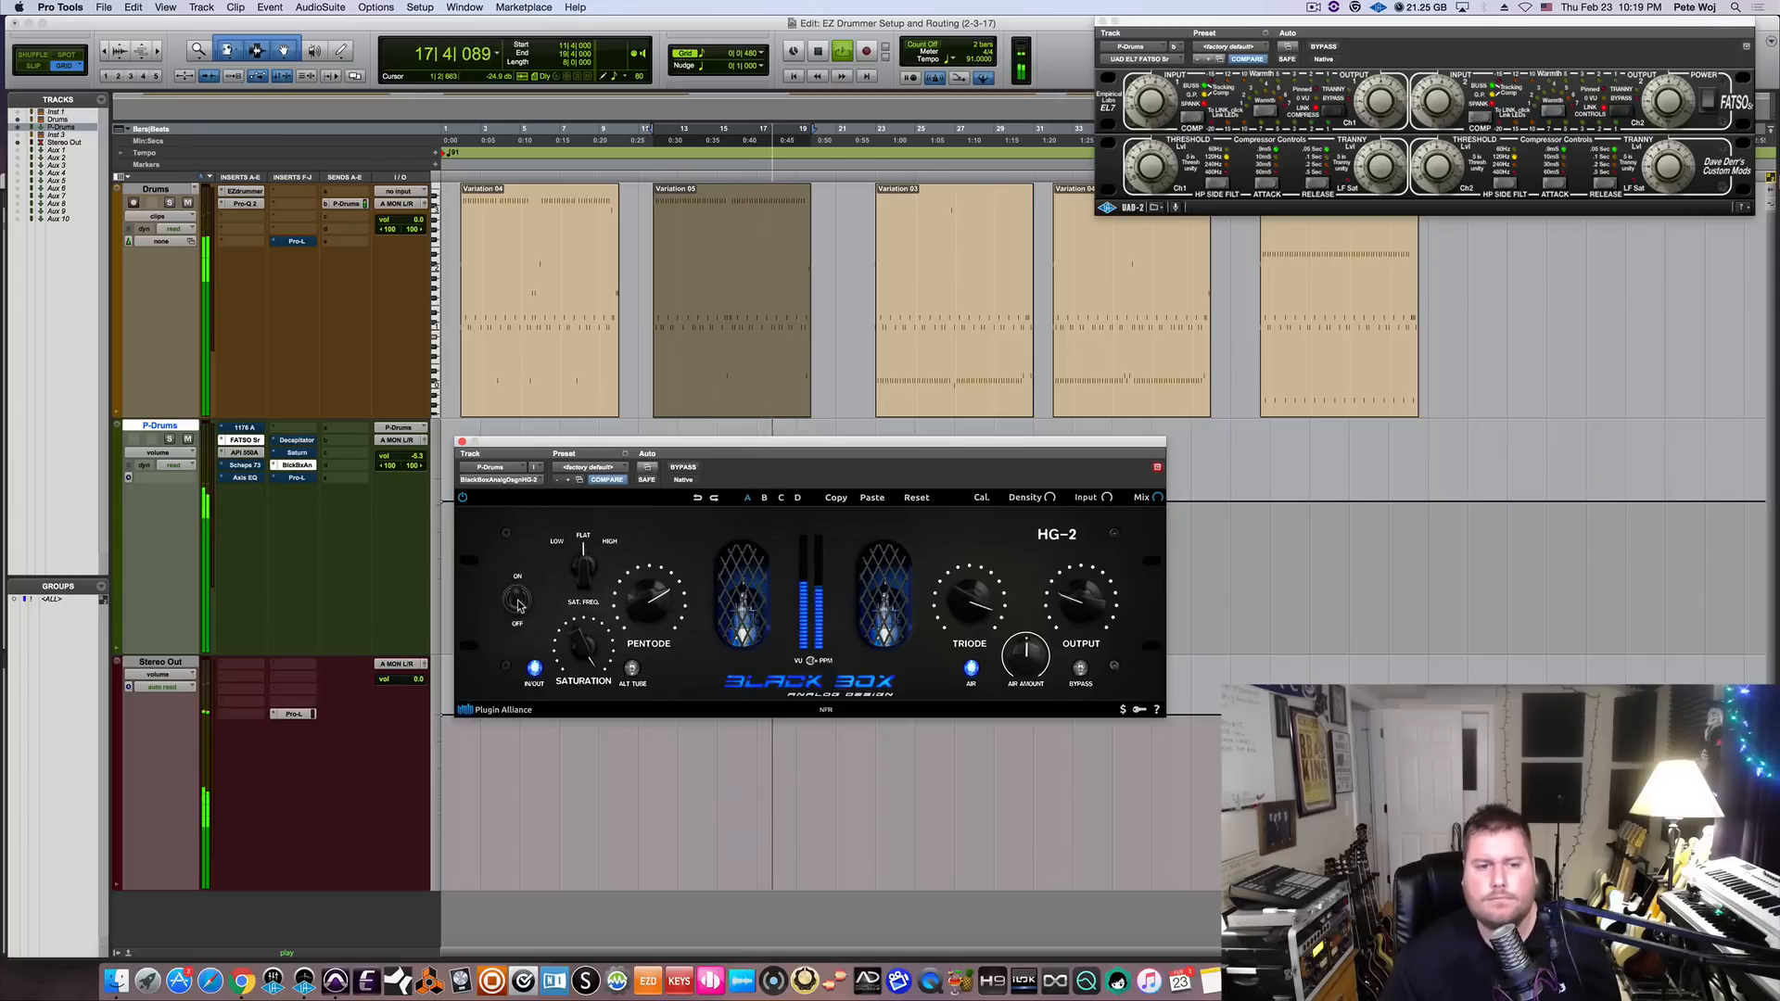
With the API 550A active, toggle the Black Box's power to compare the sound, leave it on, and stop playback.
{"action": "left_click", "coordinate": [517, 603]}
{"action": "left_click", "coordinate": [517, 605]}
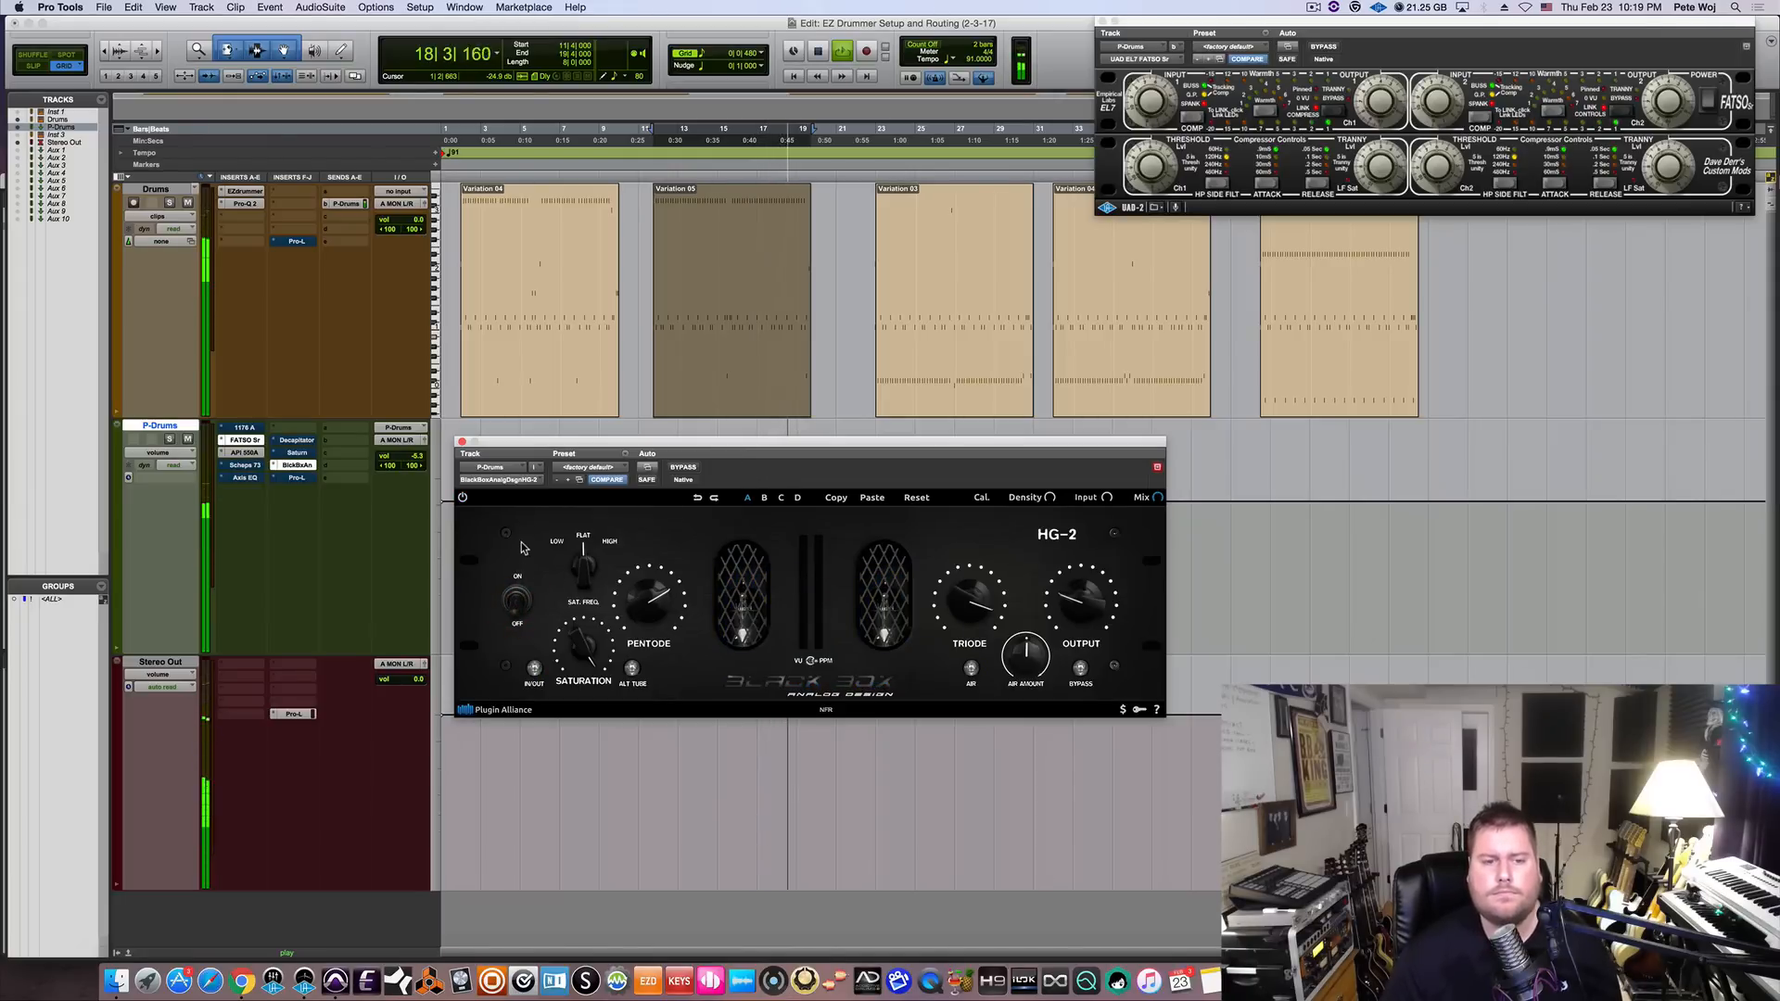
{"action": "left_click", "coordinate": [517, 598]}
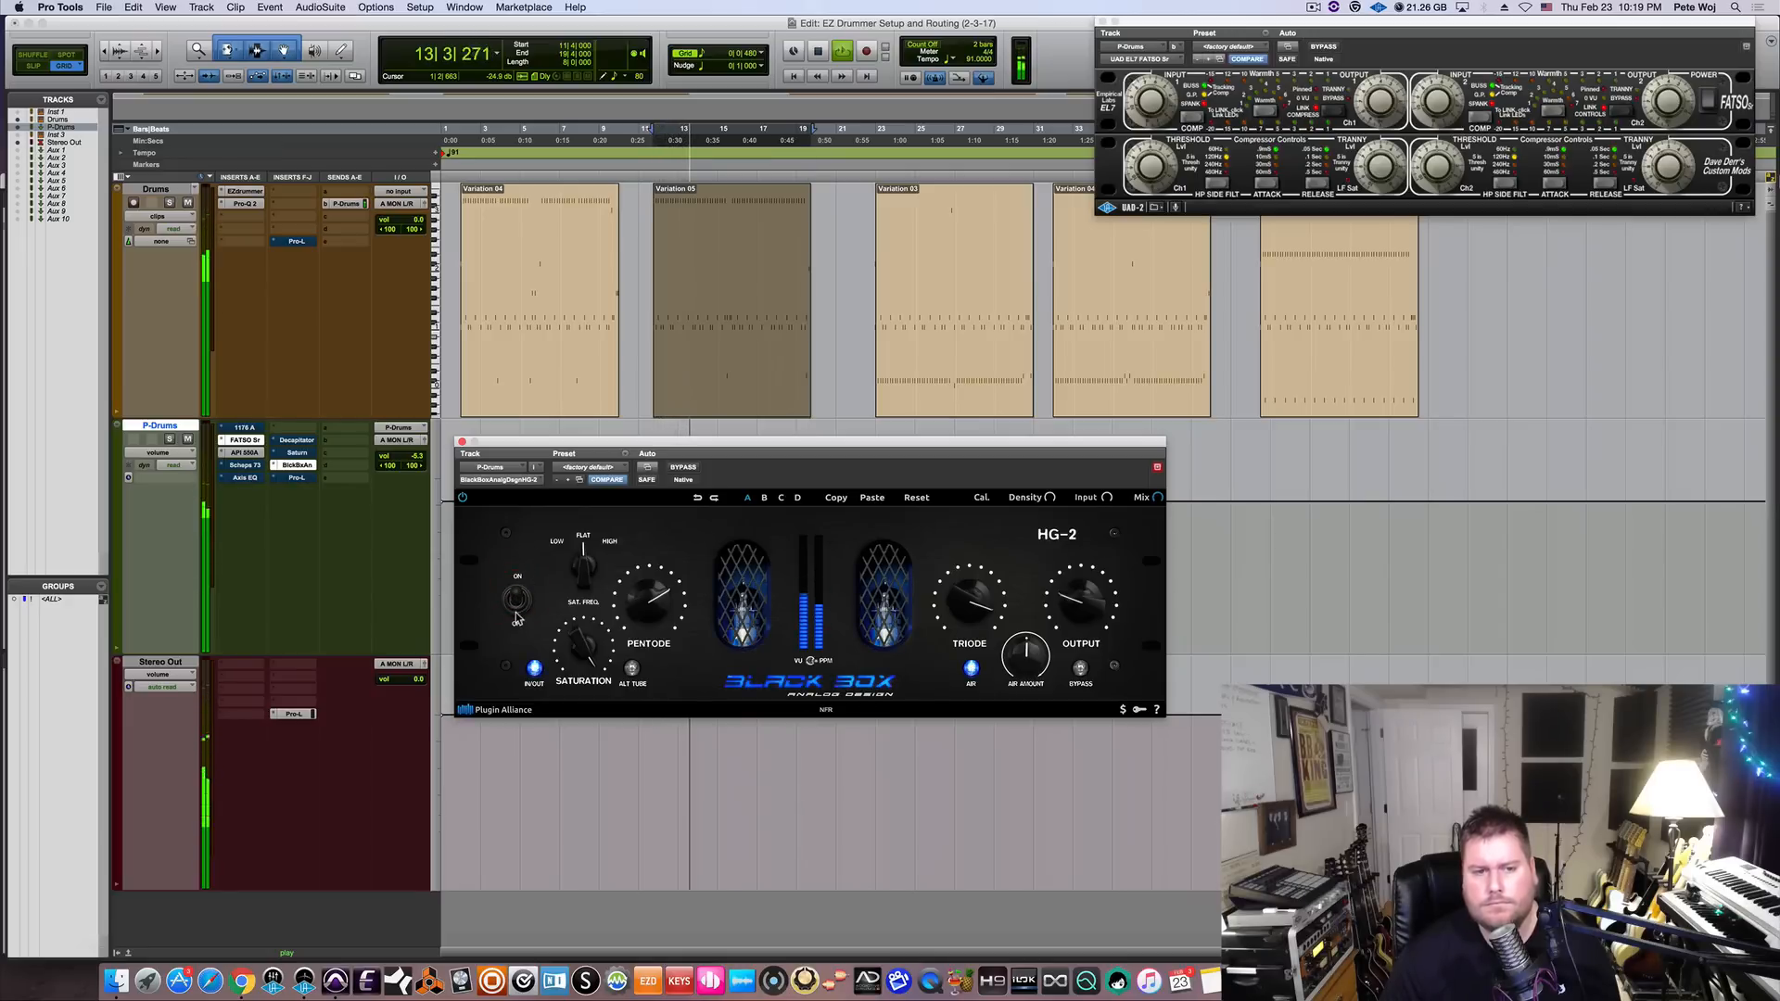
{"action": "left_click", "coordinate": [517, 615]}
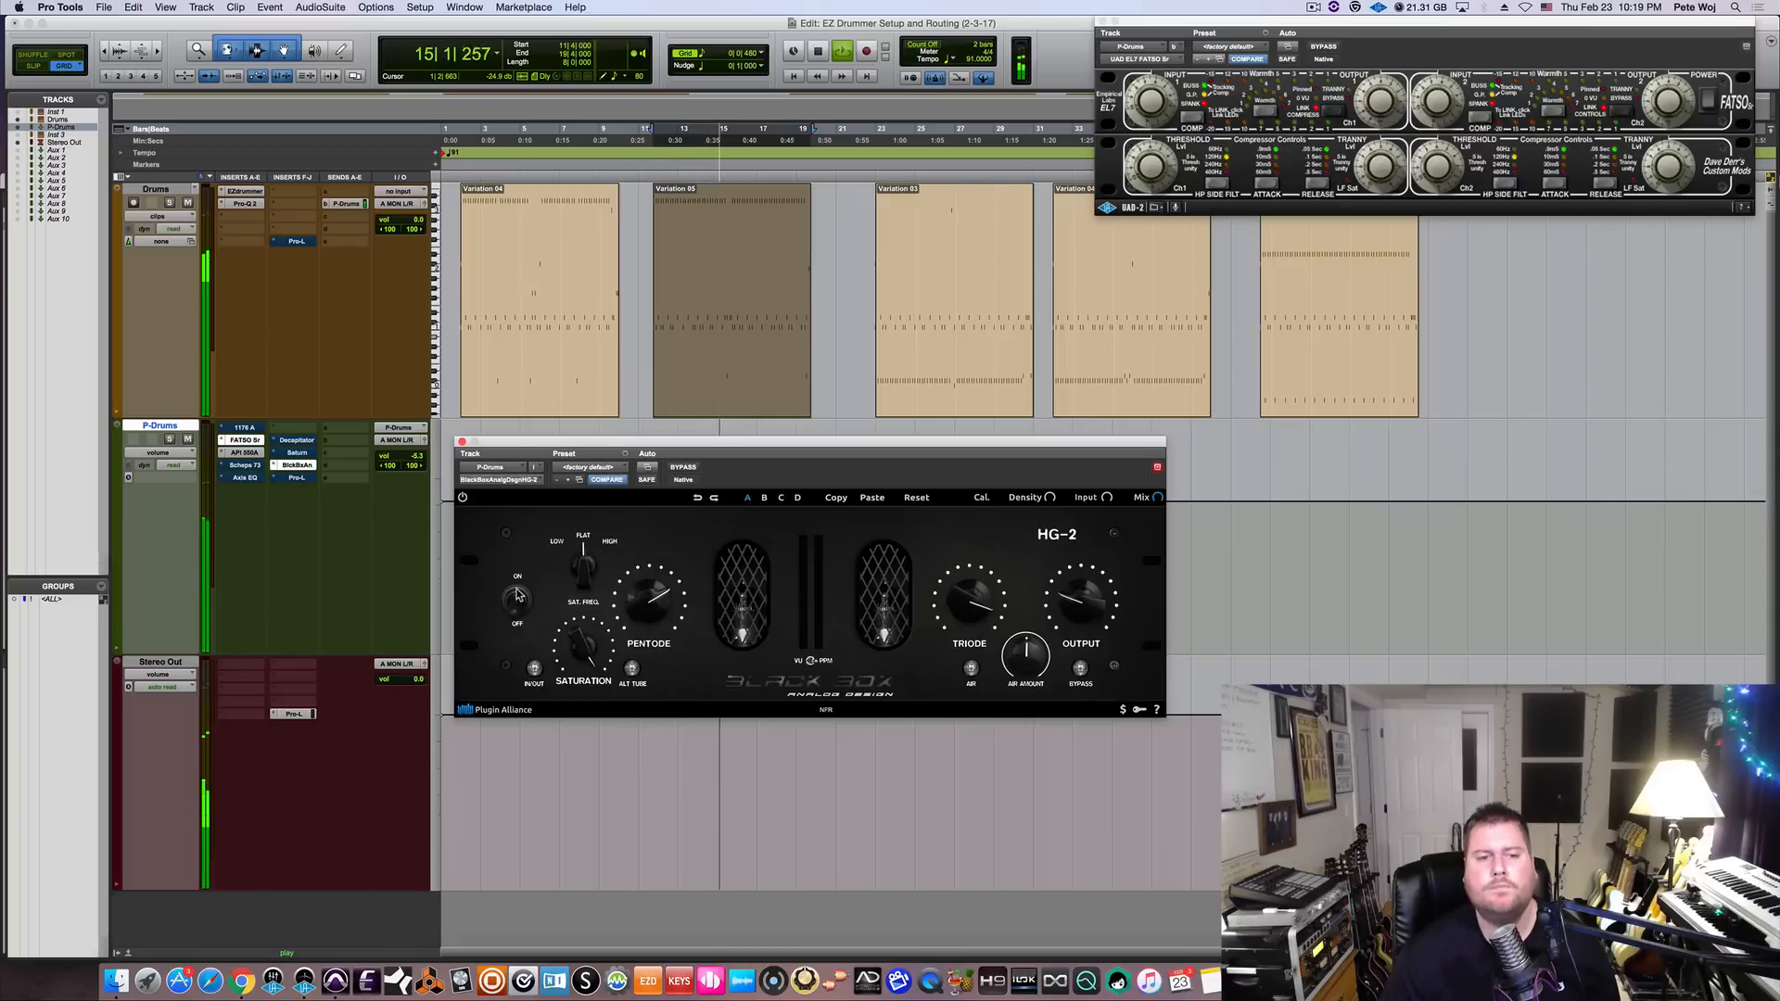
{"action": "left_click", "coordinate": [516, 596]}
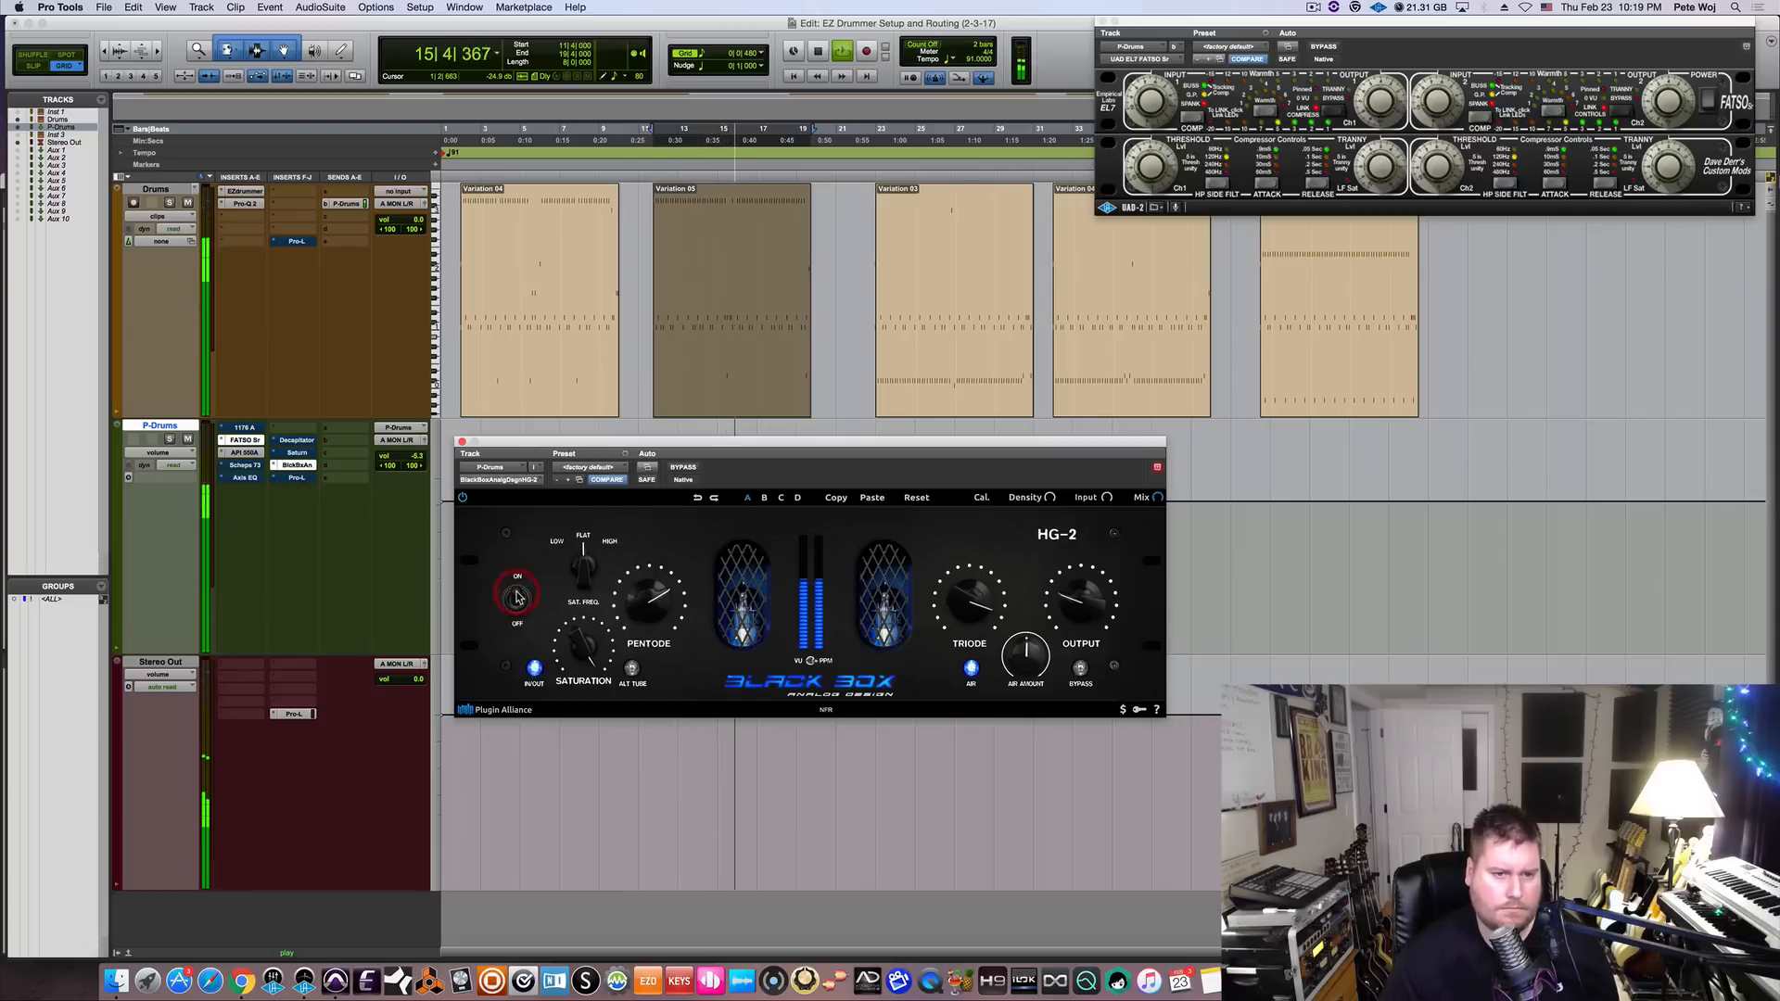
{"action": "key", "text": "space"}
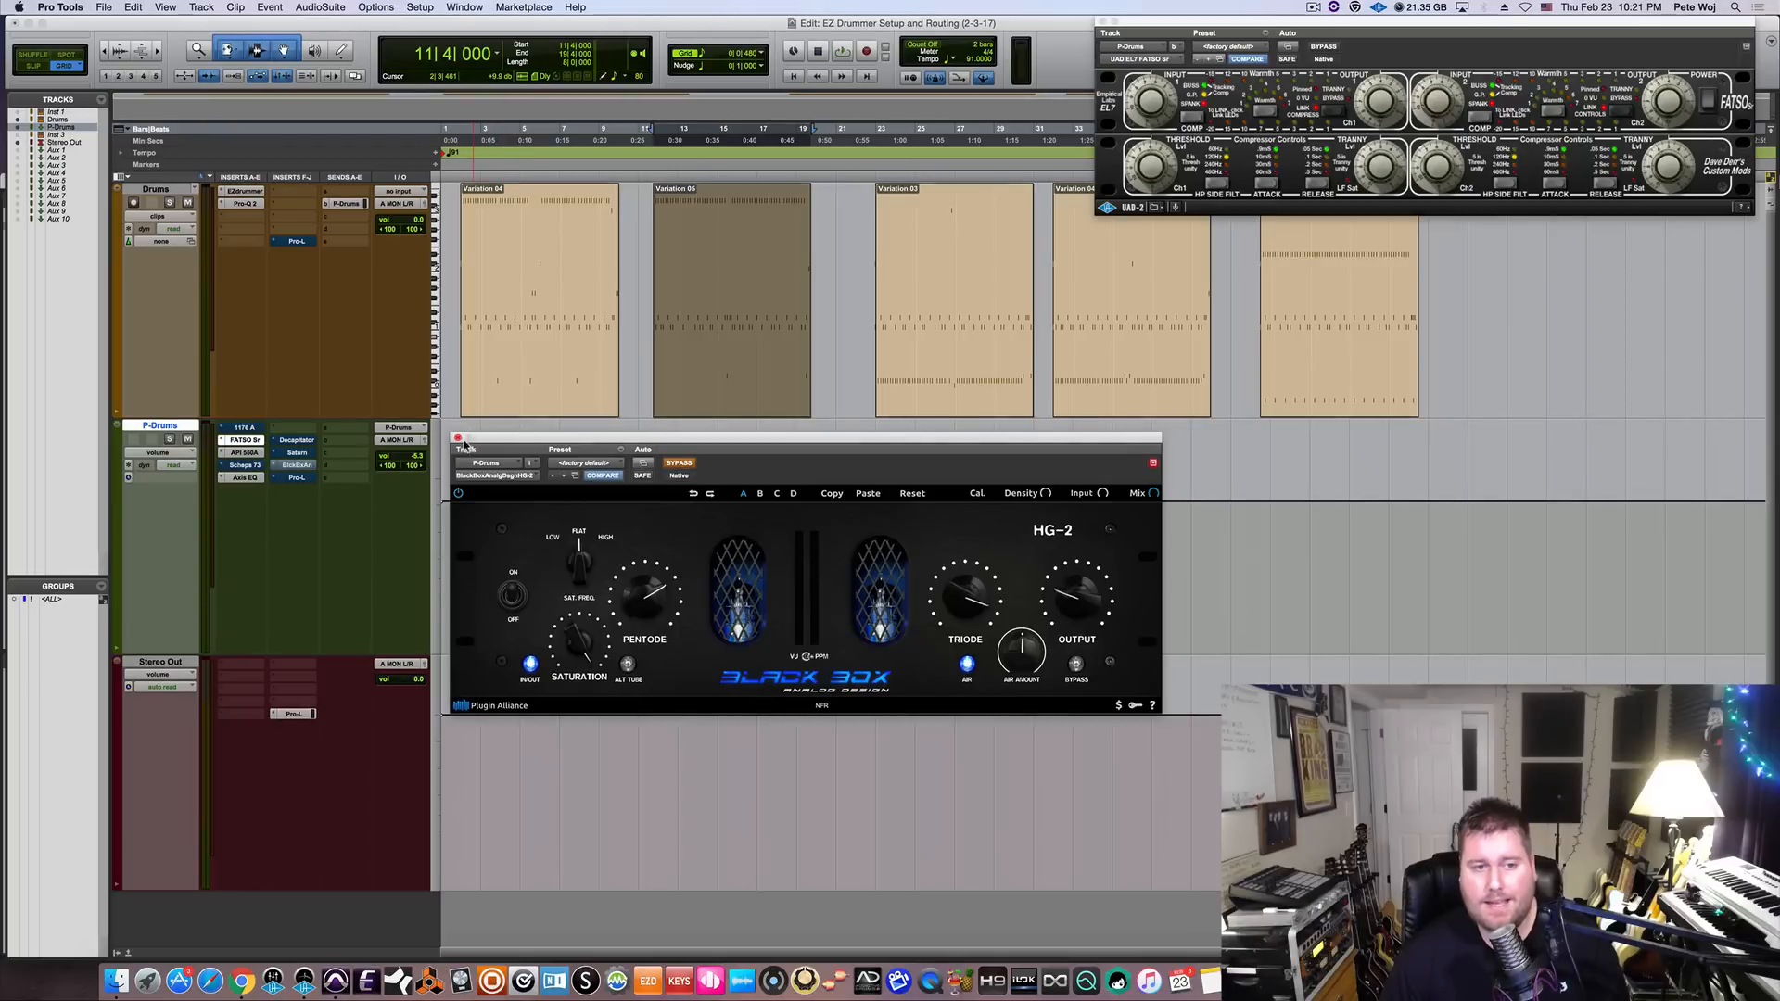
Close the Black Box, bypass the API 550A, and open the Axis EQ on P-Drums.
{"action": "left_click", "coordinate": [458, 438]}
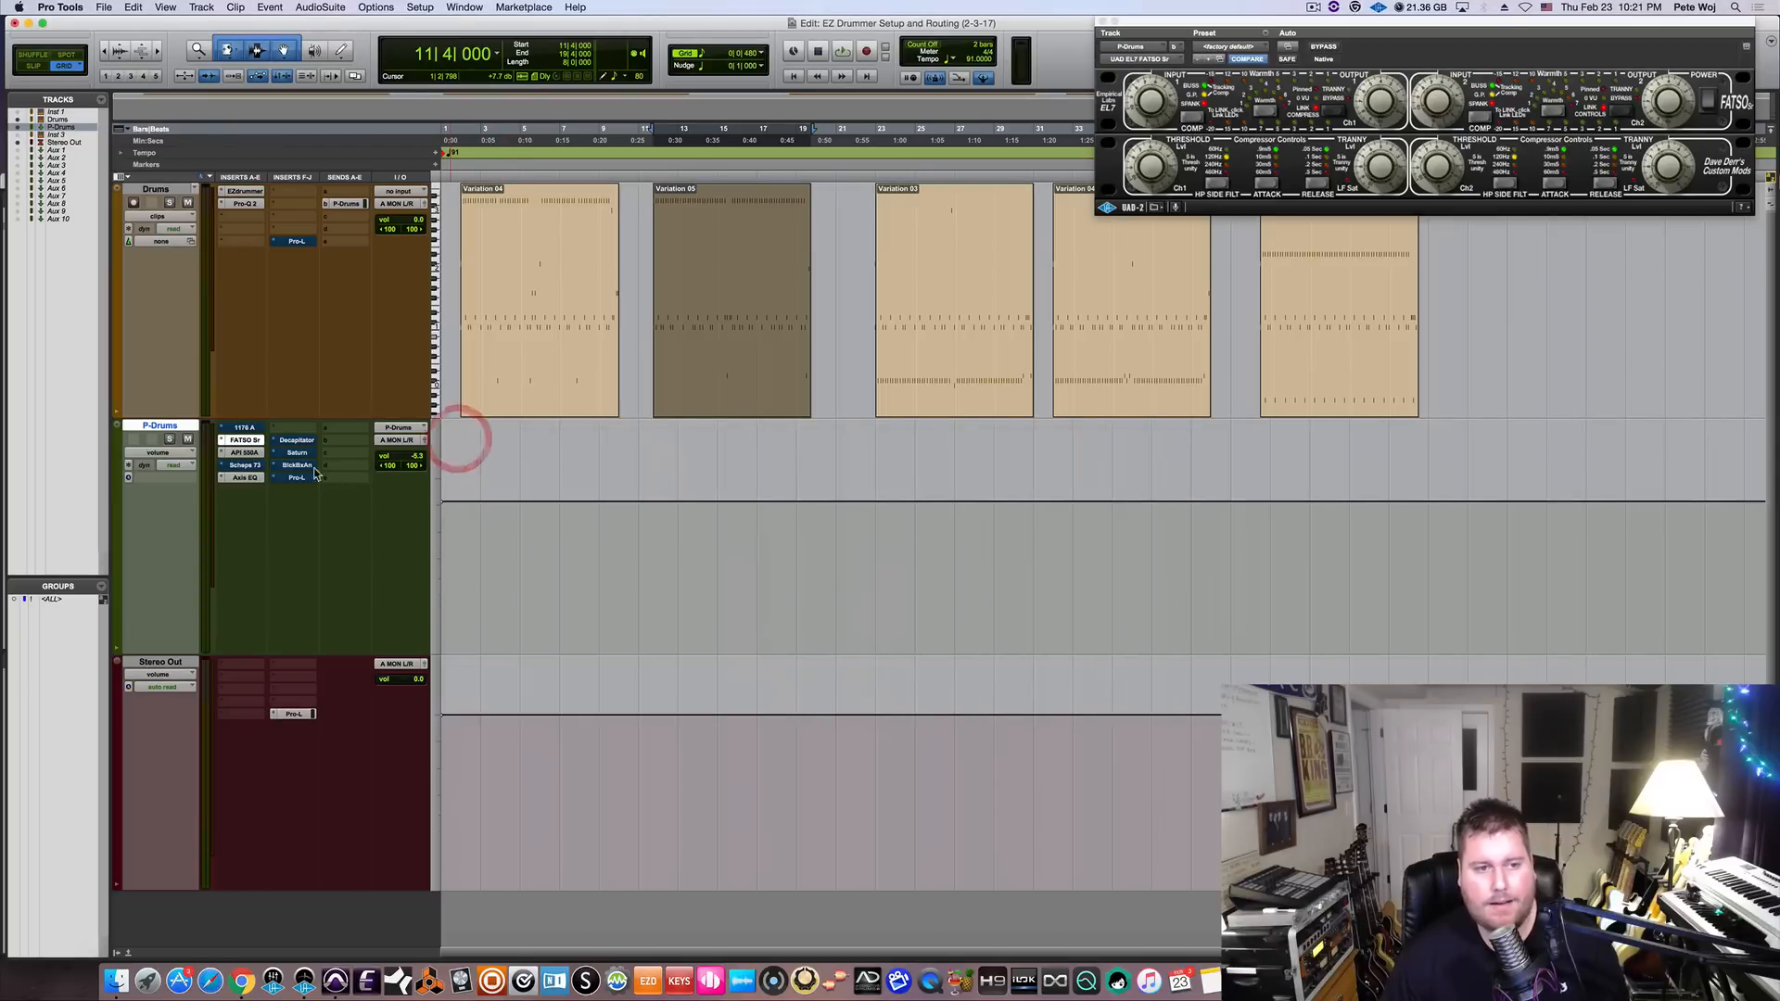
{"action": "left_click", "coordinate": [246, 454], "text": "super"}
{"action": "left_click", "coordinate": [244, 480]}
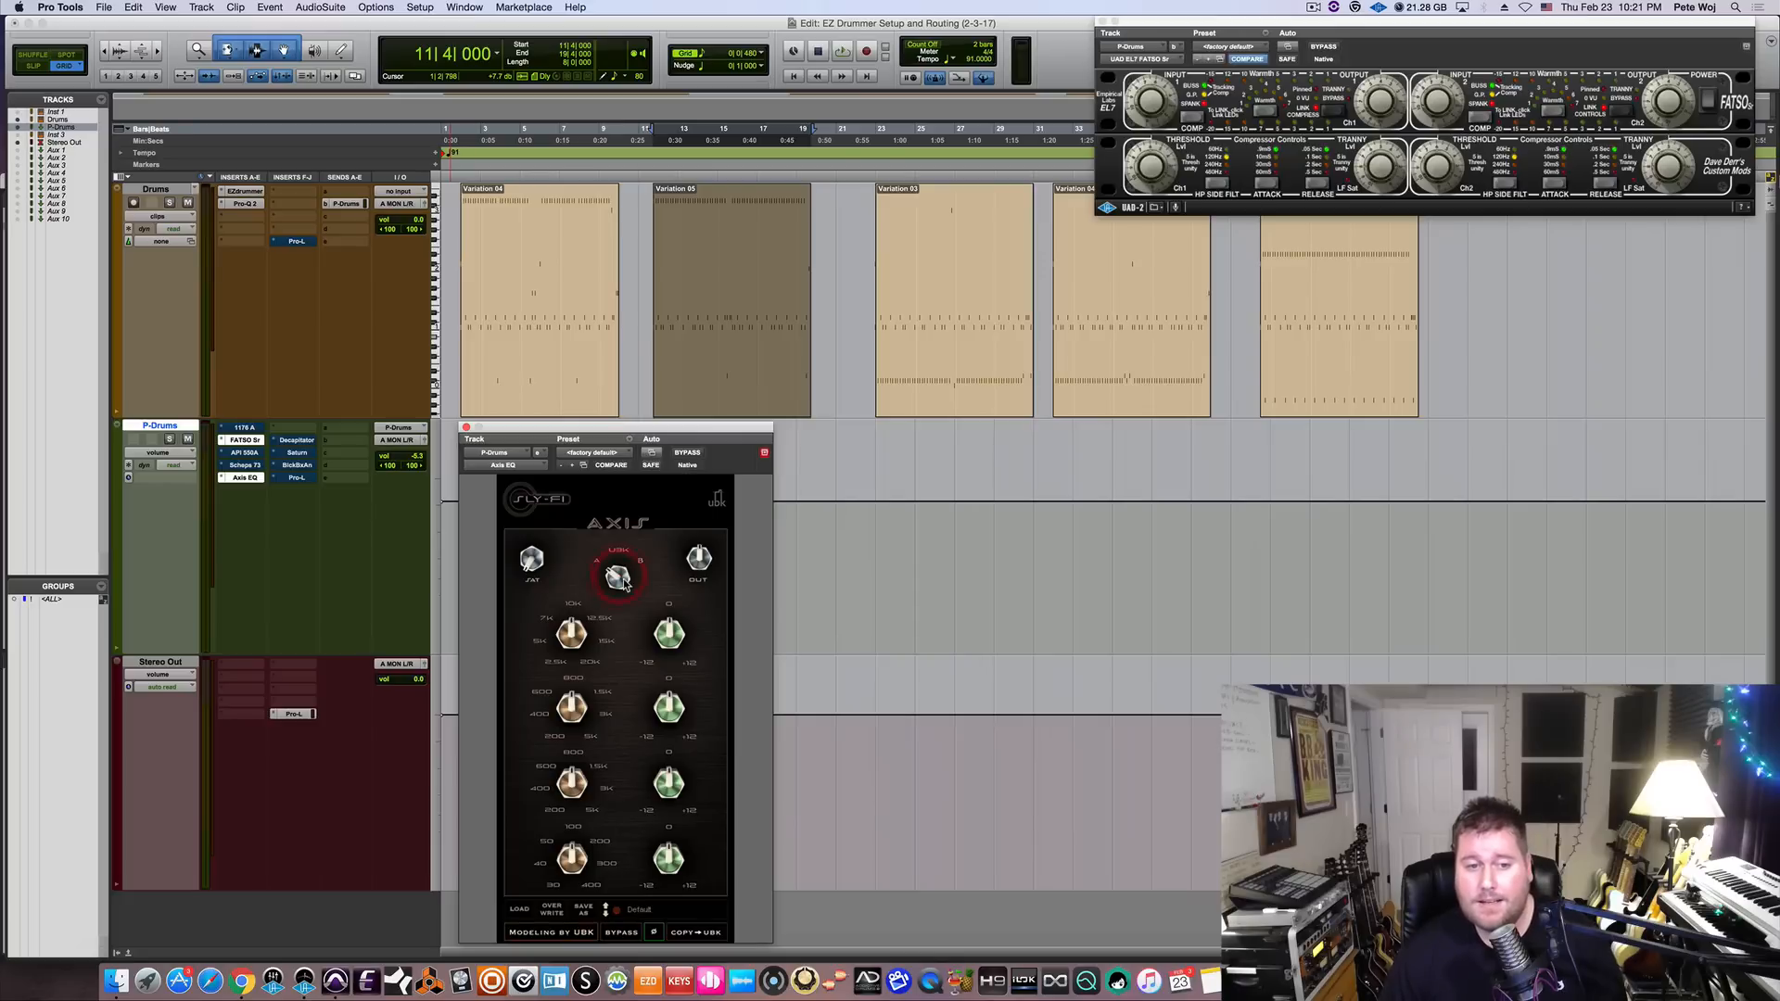
Try a different mode on the Axis EQ, sweep the second band's frequency, and return the mode selector to A.
{"action": "left_click_drag", "start_coordinate": [624, 577], "coordinate": [627, 566]}
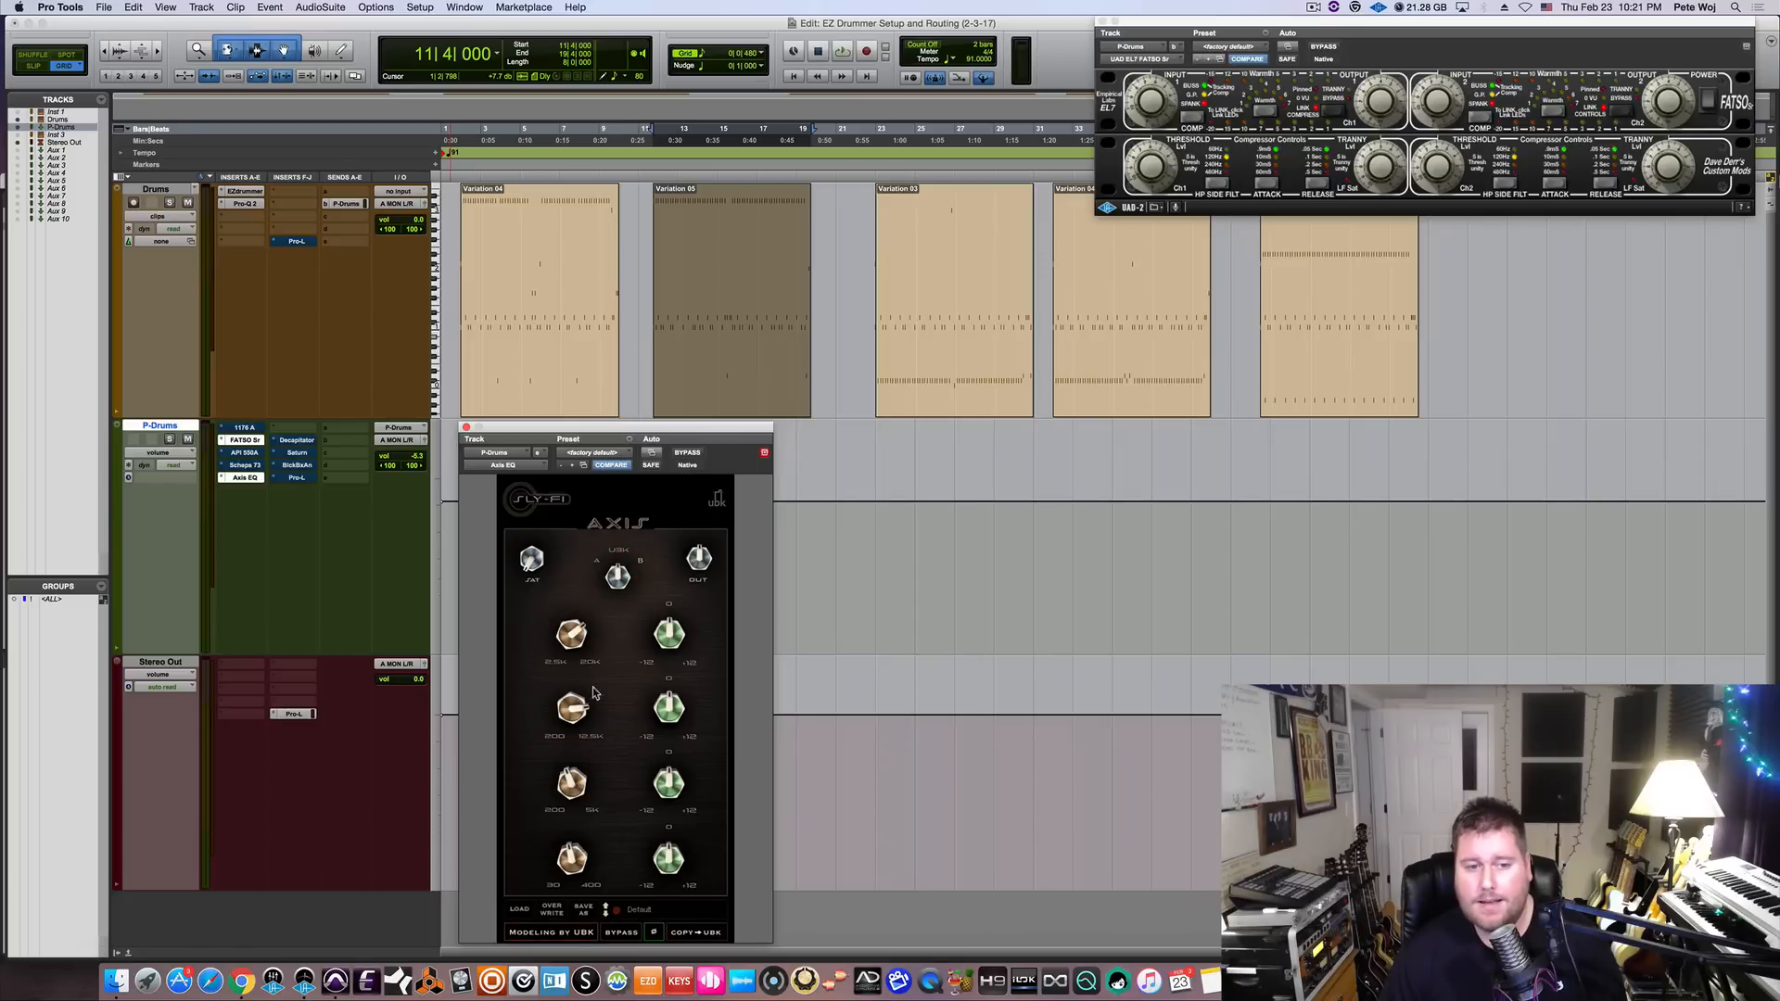
{"action": "mouse_move", "coordinate": [577, 712]}
{"action": "left_mouse_down"}
{"action": "mouse_move", "coordinate": [577, 803]}
{"action": "mouse_move", "coordinate": [574, 745]}
{"action": "left_mouse_up"}
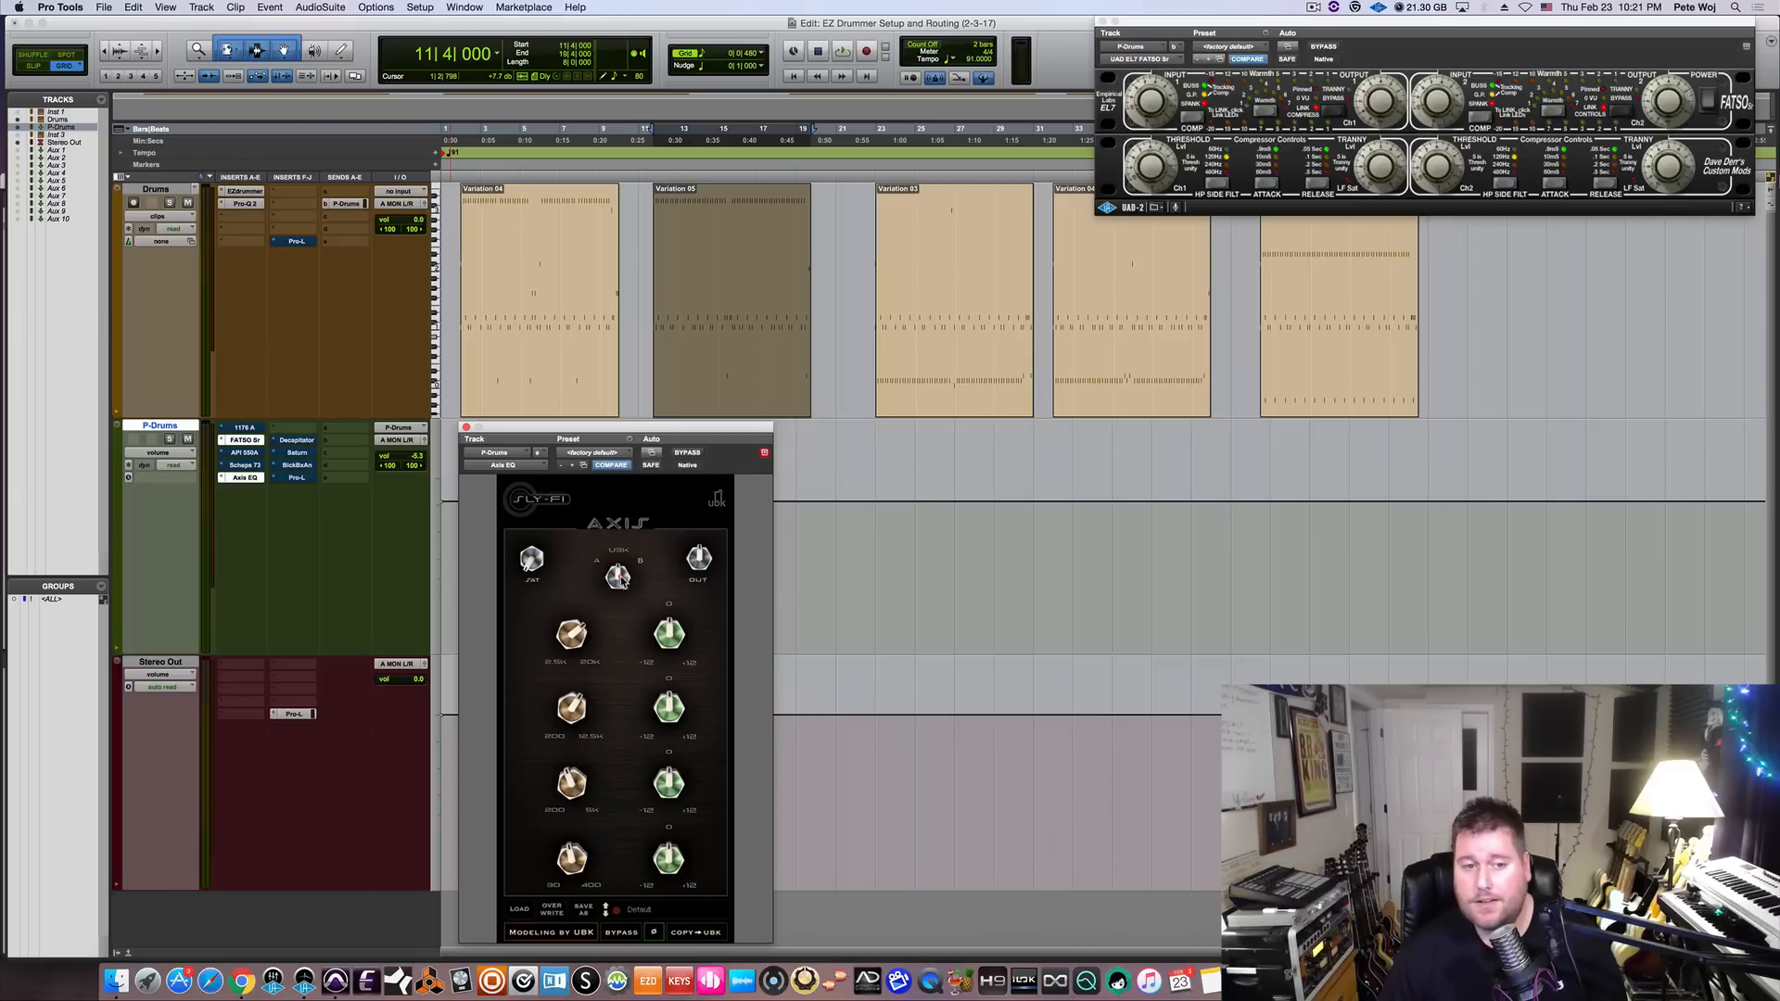
{"action": "mouse_move", "coordinate": [619, 576]}
{"action": "left_mouse_down"}
{"action": "mouse_move", "coordinate": [622, 621]}
{"action": "mouse_move", "coordinate": [623, 559]}
{"action": "mouse_move", "coordinate": [620, 609]}
{"action": "left_mouse_up"}
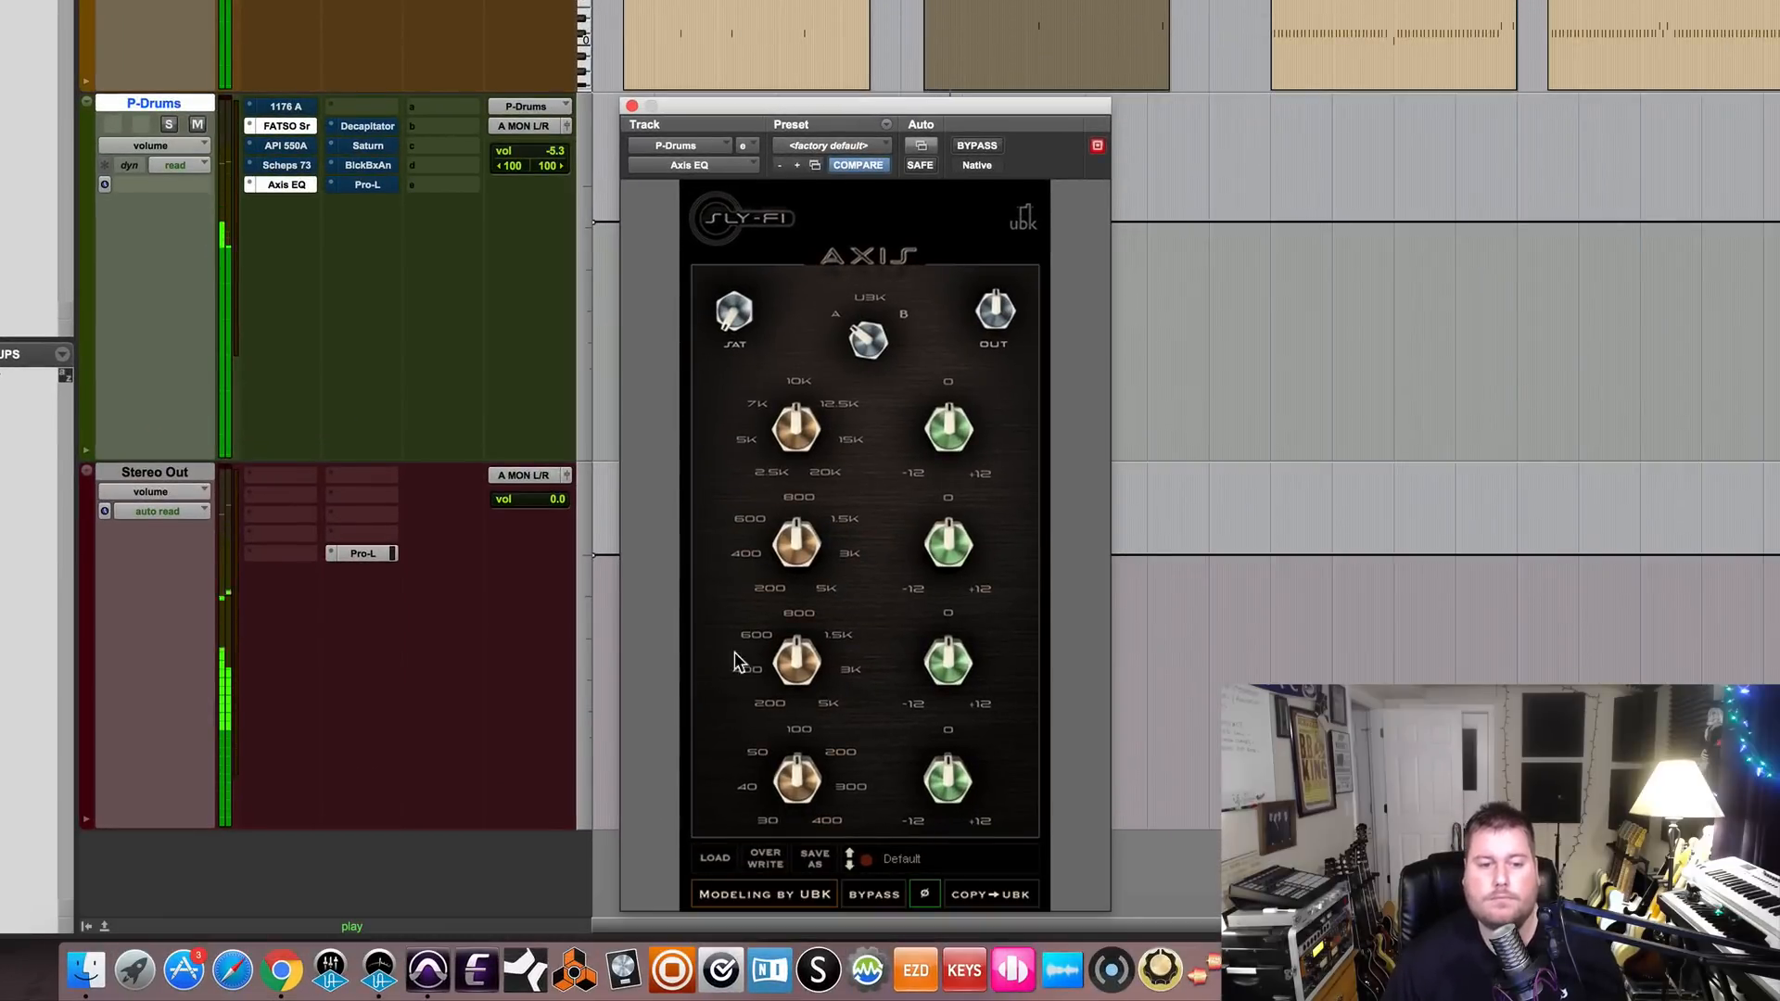
Set the Axis EQ's lowest band to 50 Hz and give it a slight boost while the drums play.
{"action": "left_click_drag", "start_coordinate": [789, 817], "coordinate": [790, 834]}
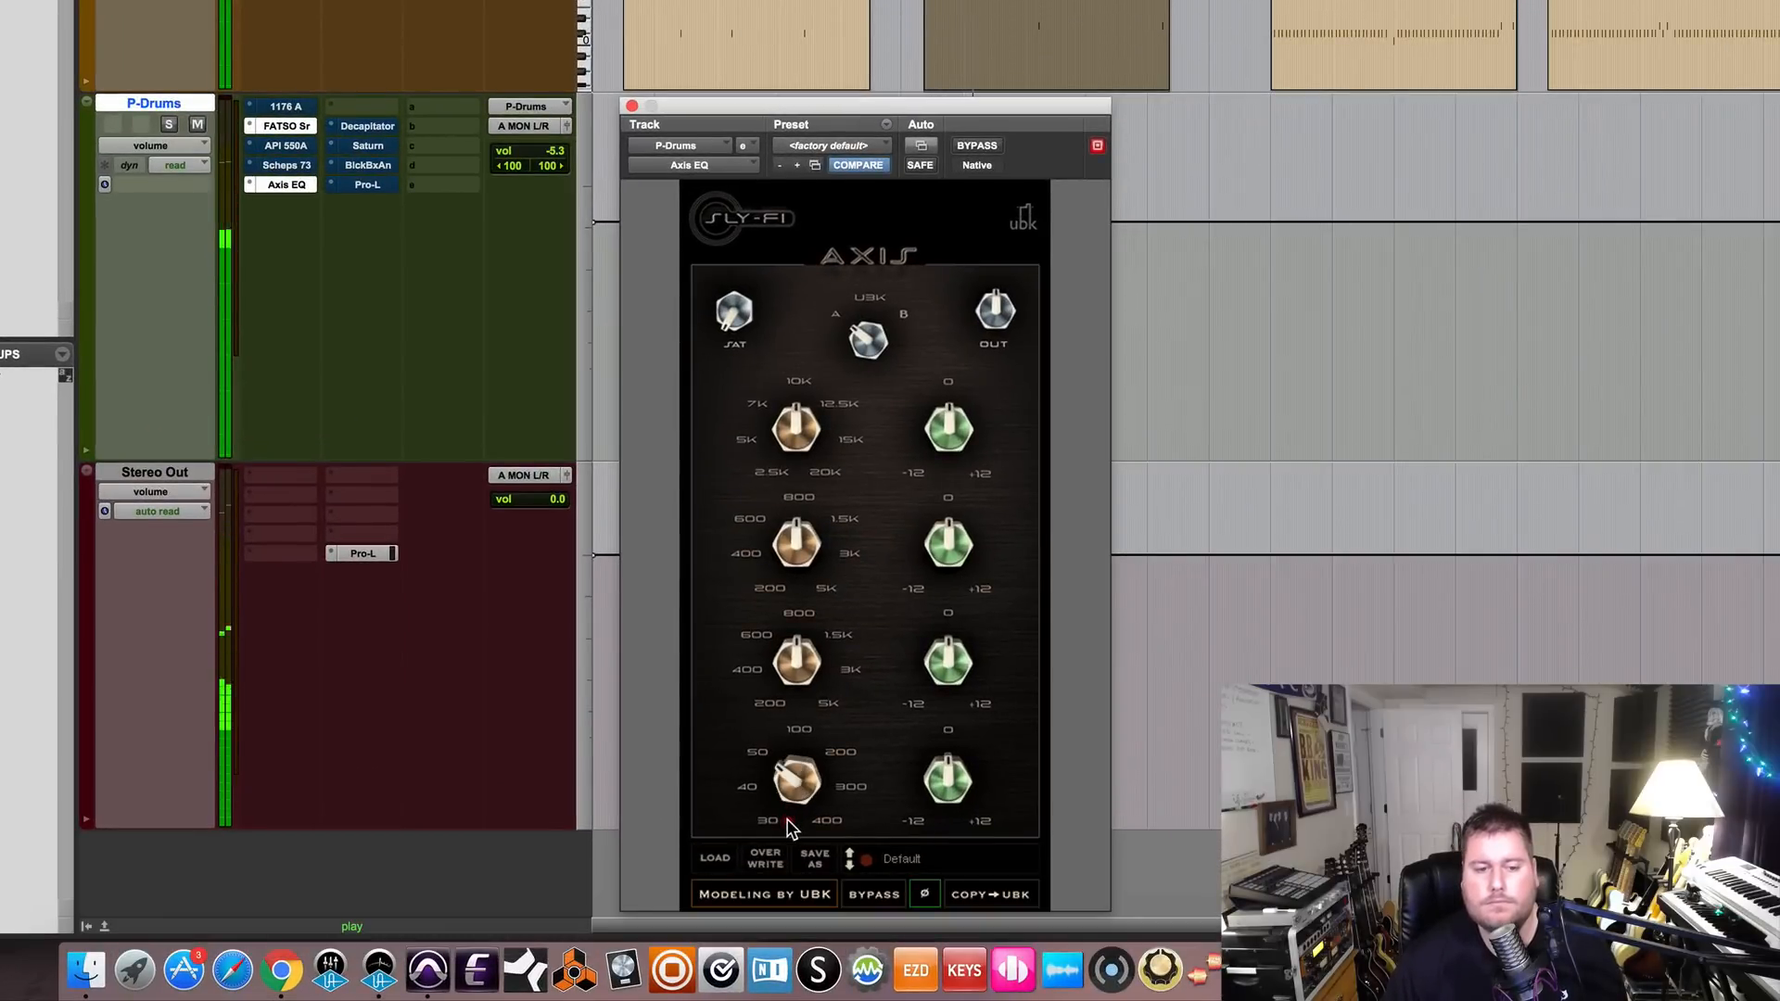
{"action": "left_click_drag", "start_coordinate": [957, 739], "coordinate": [967, 698]}
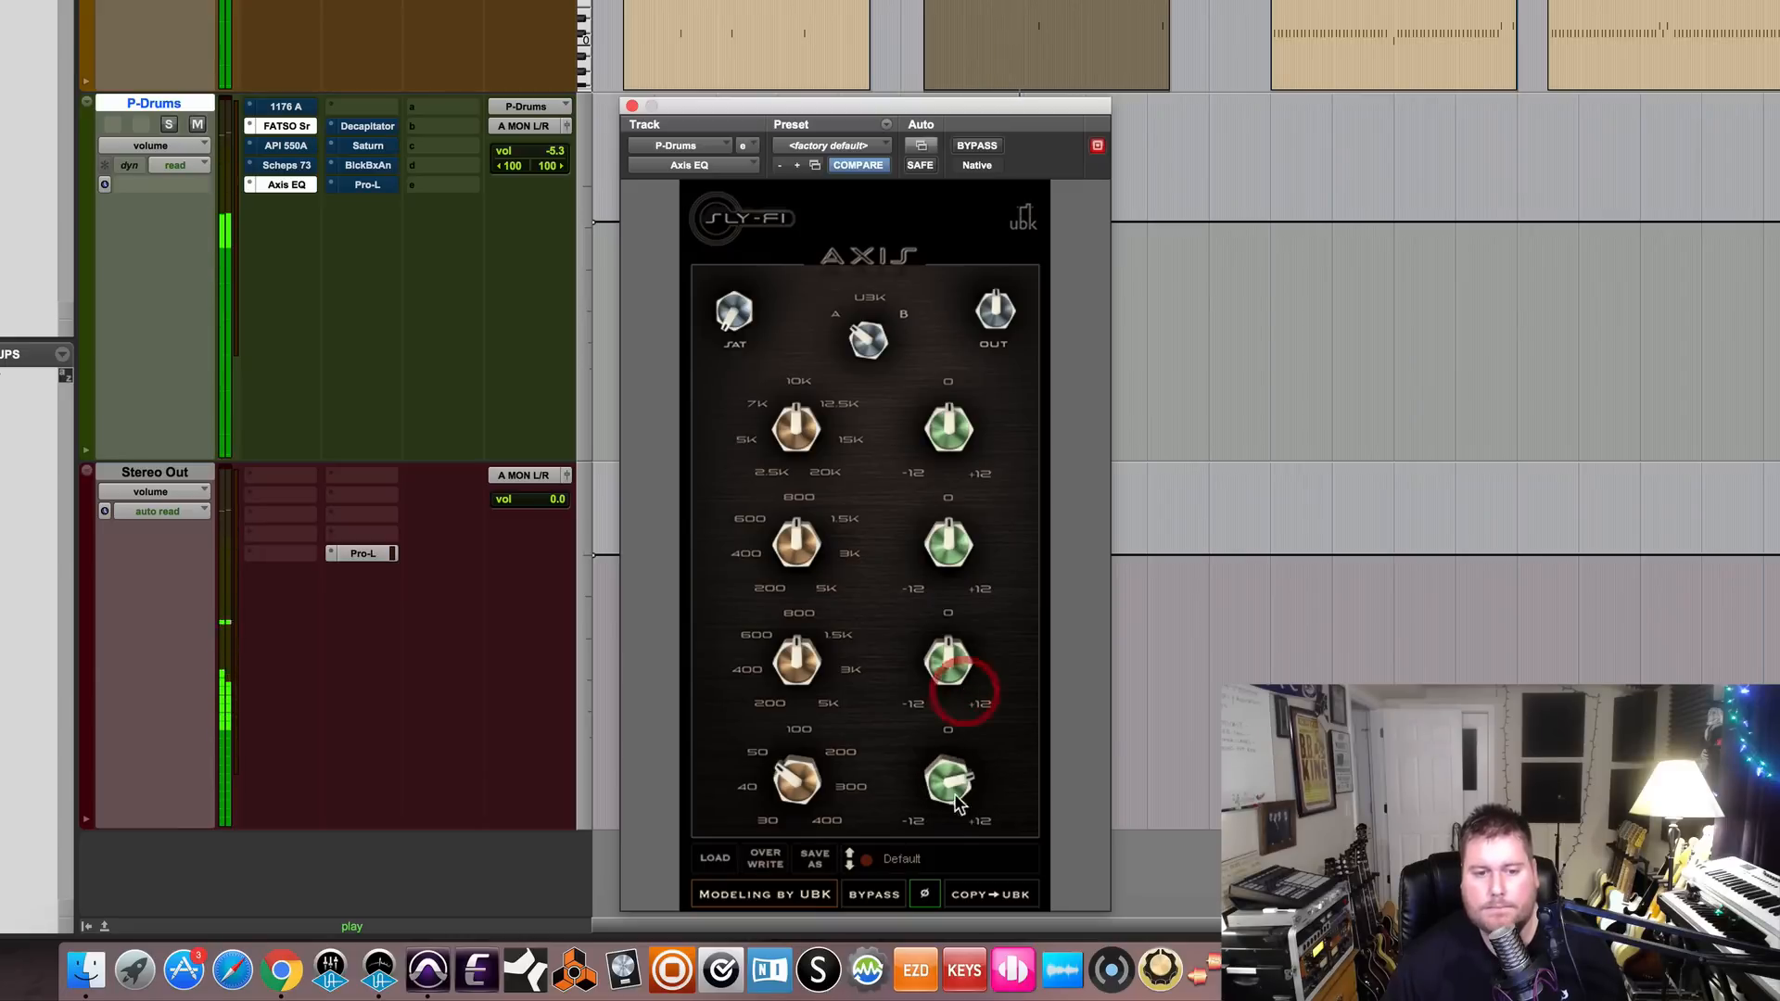
{"action": "left_click_drag", "start_coordinate": [962, 815], "coordinate": [953, 791]}
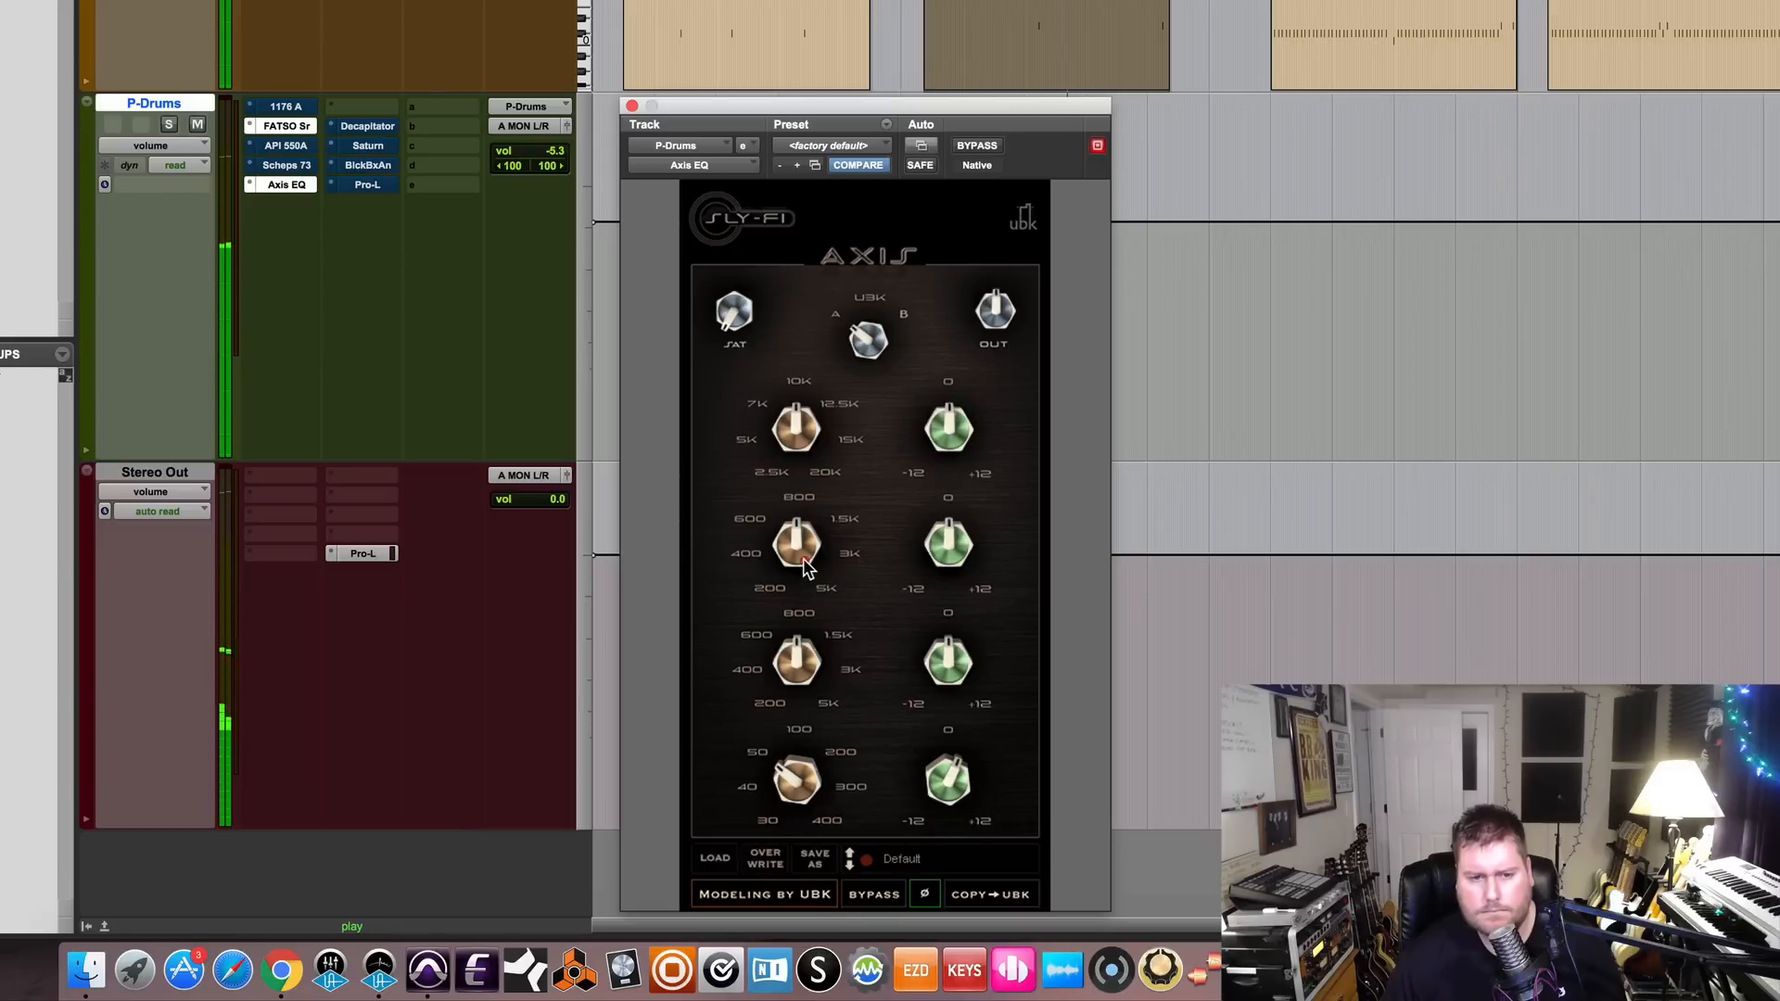
Set the Axis EQ's second band to 3K with a moderate boost, and moderately boost the 10K high band.
{"action": "left_click_drag", "start_coordinate": [795, 544], "coordinate": [795, 461]}
{"action": "left_click_drag", "start_coordinate": [951, 564], "coordinate": [949, 507]}
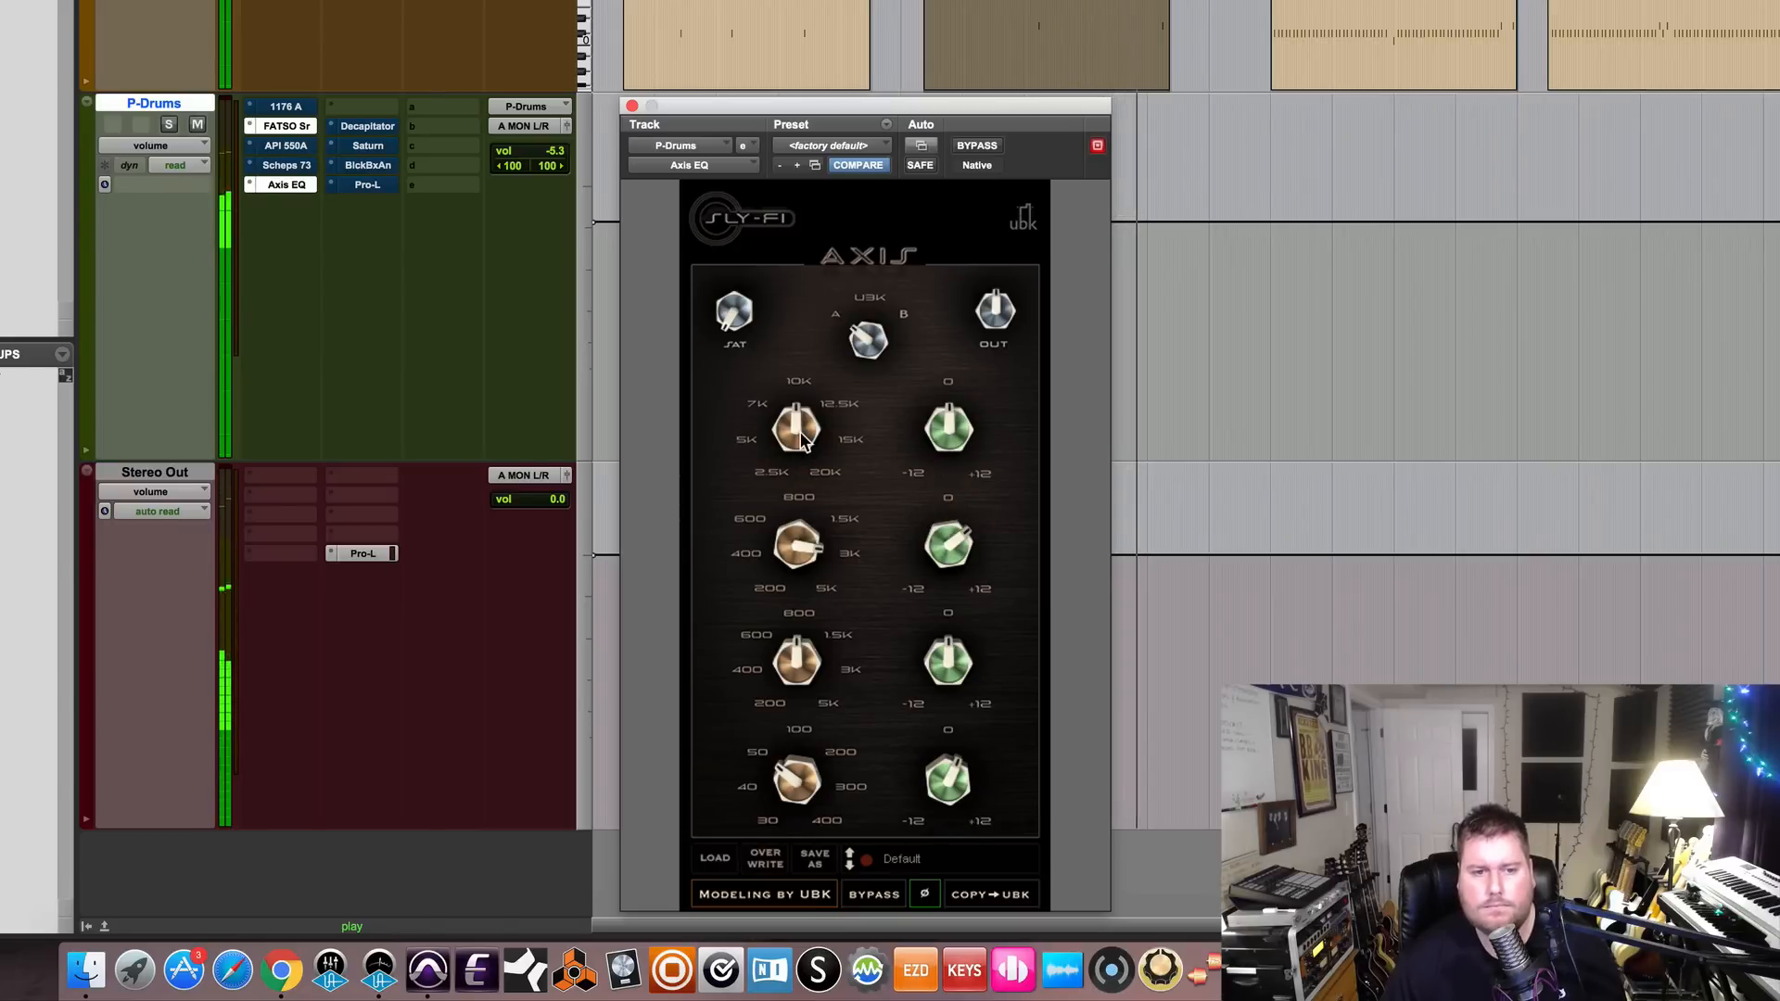
{"action": "left_click_drag", "start_coordinate": [948, 443], "coordinate": [938, 342]}
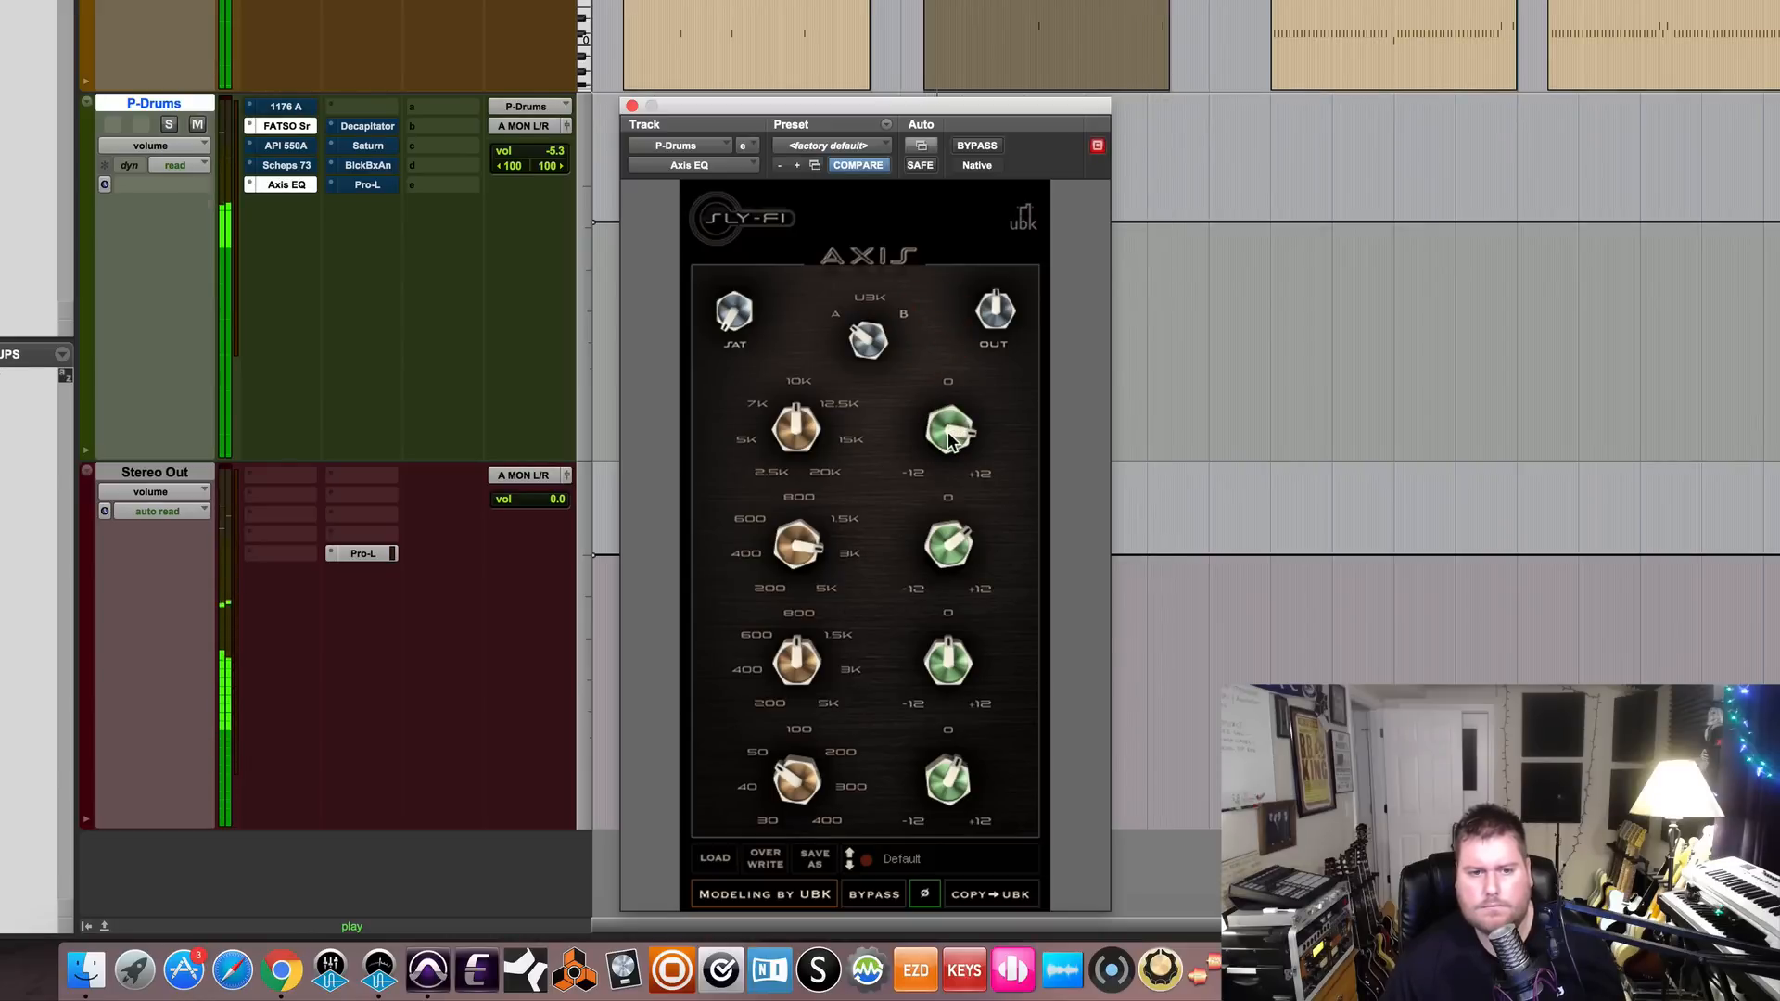
{"action": "left_click_drag", "start_coordinate": [951, 441], "coordinate": [955, 484]}
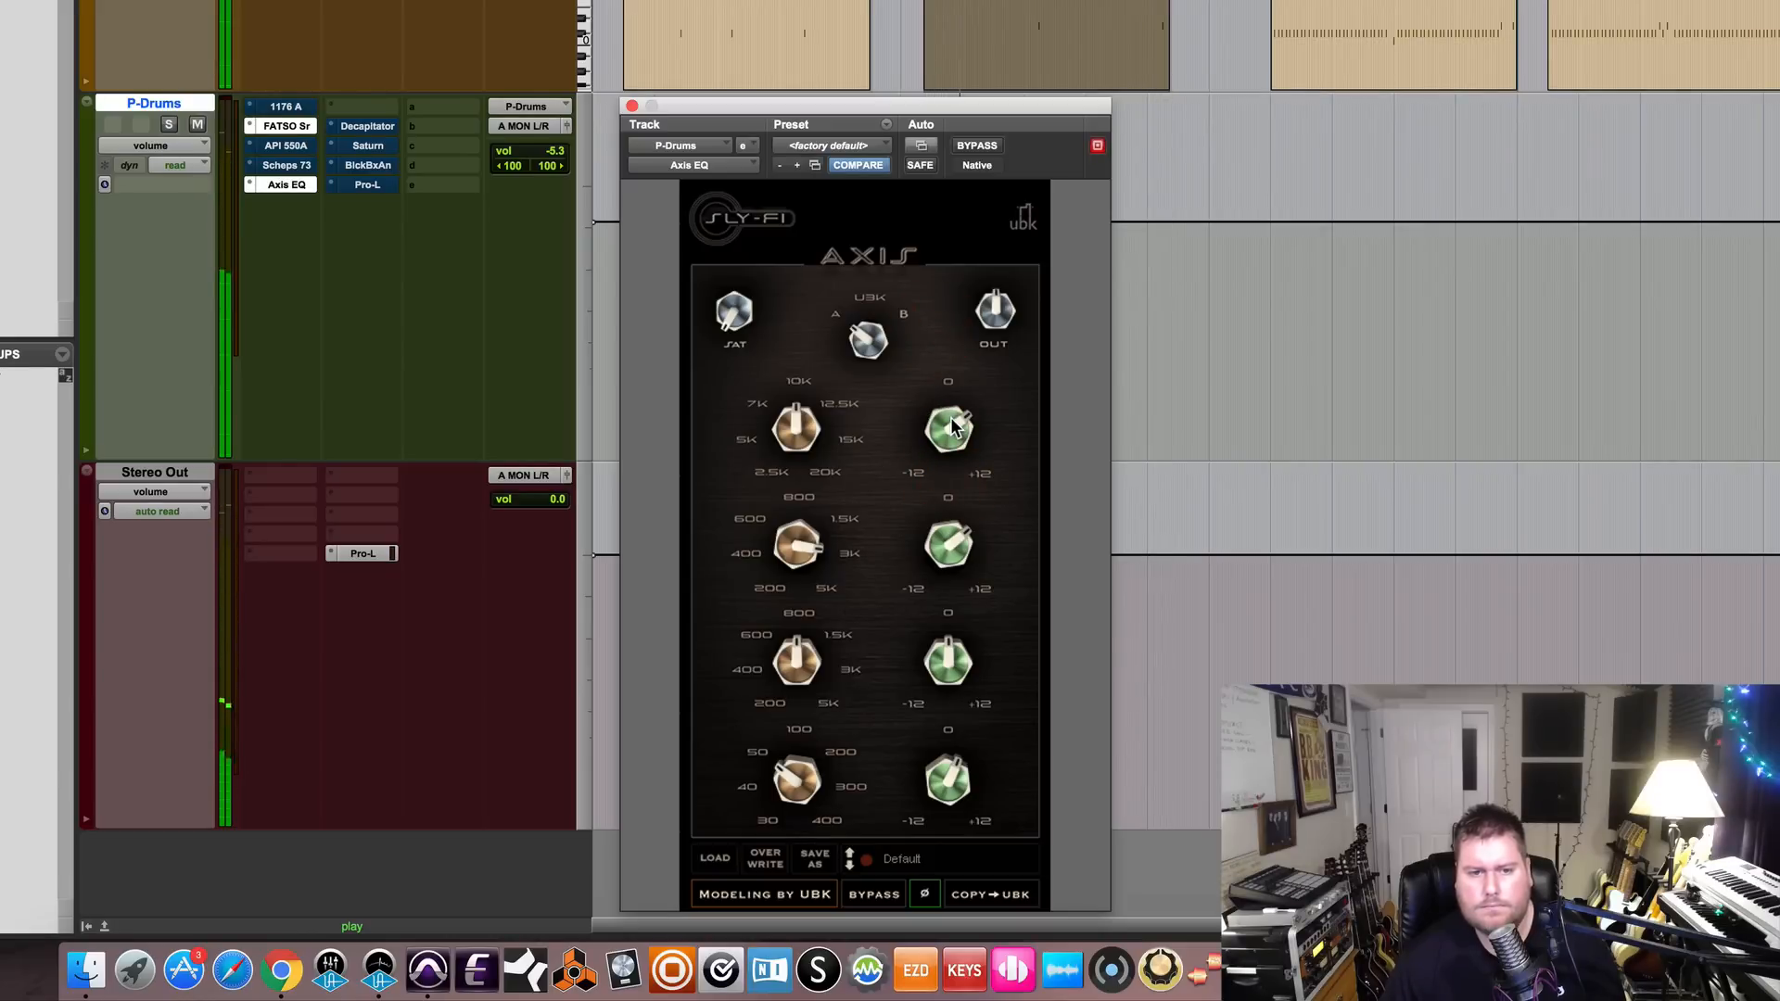
Raise the Axis EQ's saturation past its midpoint and lower its output slightly.
{"action": "left_click_drag", "start_coordinate": [732, 312], "coordinate": [724, 151]}
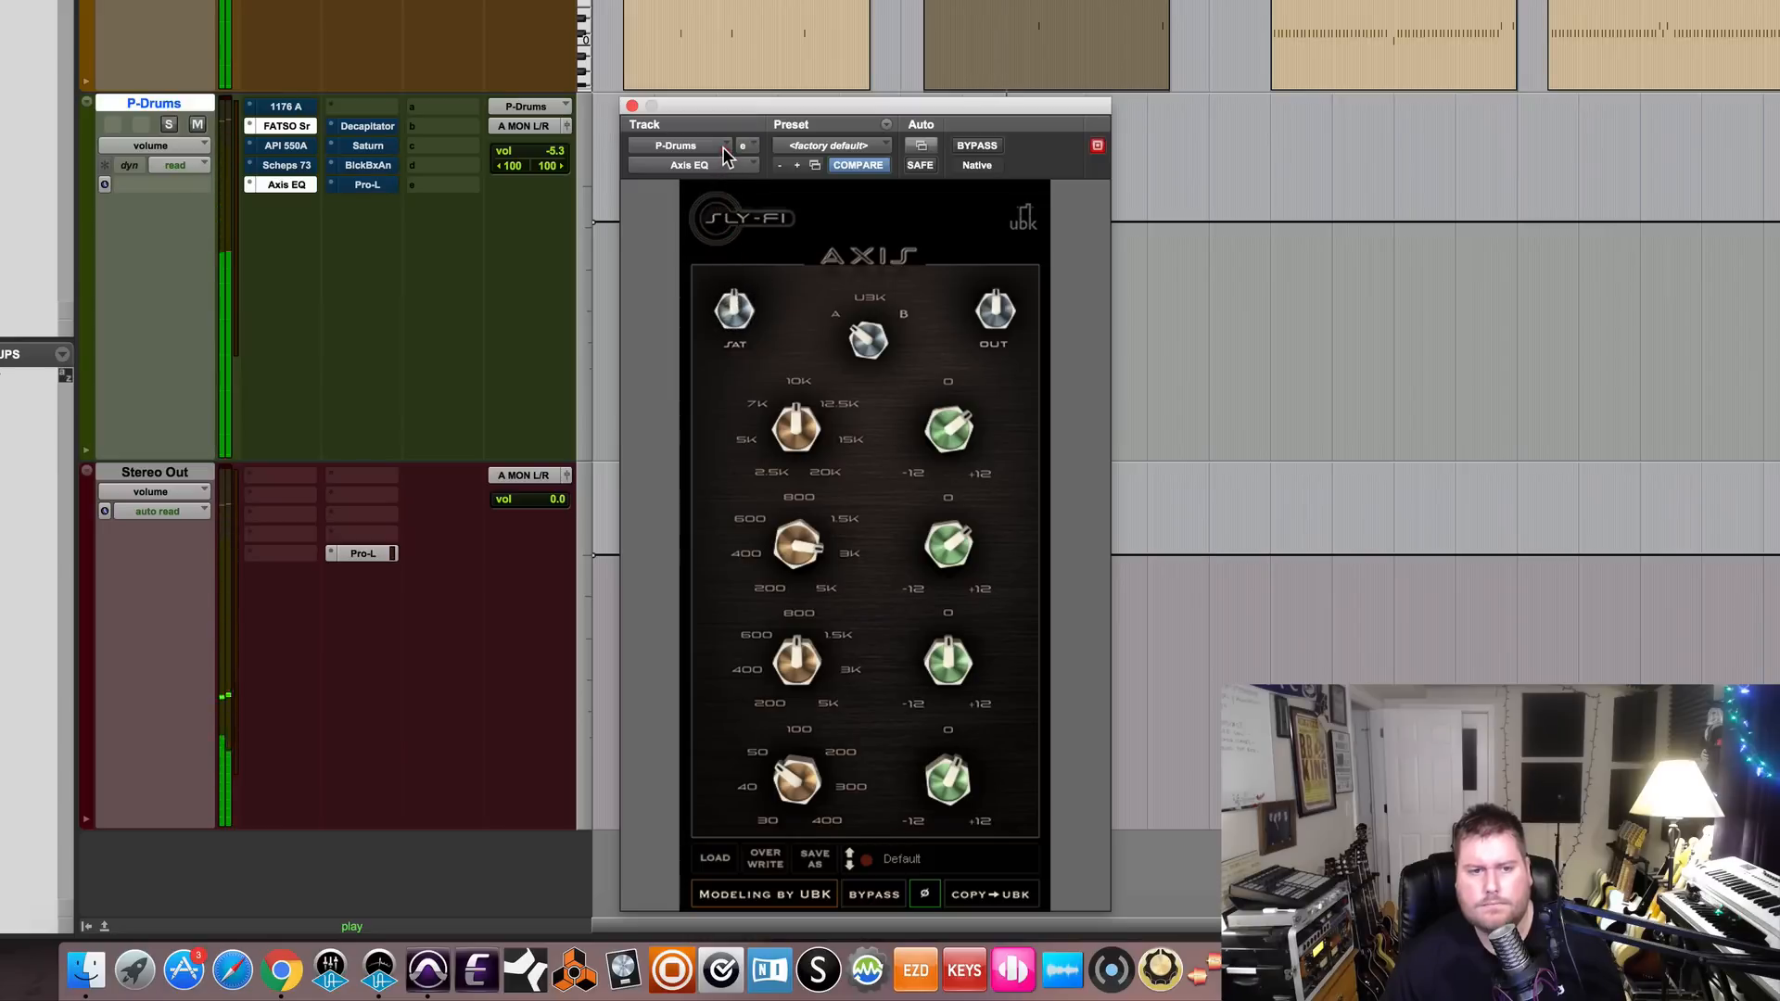
{"action": "left_click_drag", "start_coordinate": [732, 327], "coordinate": [732, 366]}
{"action": "left_click_drag", "start_coordinate": [727, 266], "coordinate": [734, 310]}
{"action": "left_click_drag", "start_coordinate": [1008, 309], "coordinate": [1003, 341]}
{"action": "left_click_drag", "start_coordinate": [998, 318], "coordinate": [997, 325]}
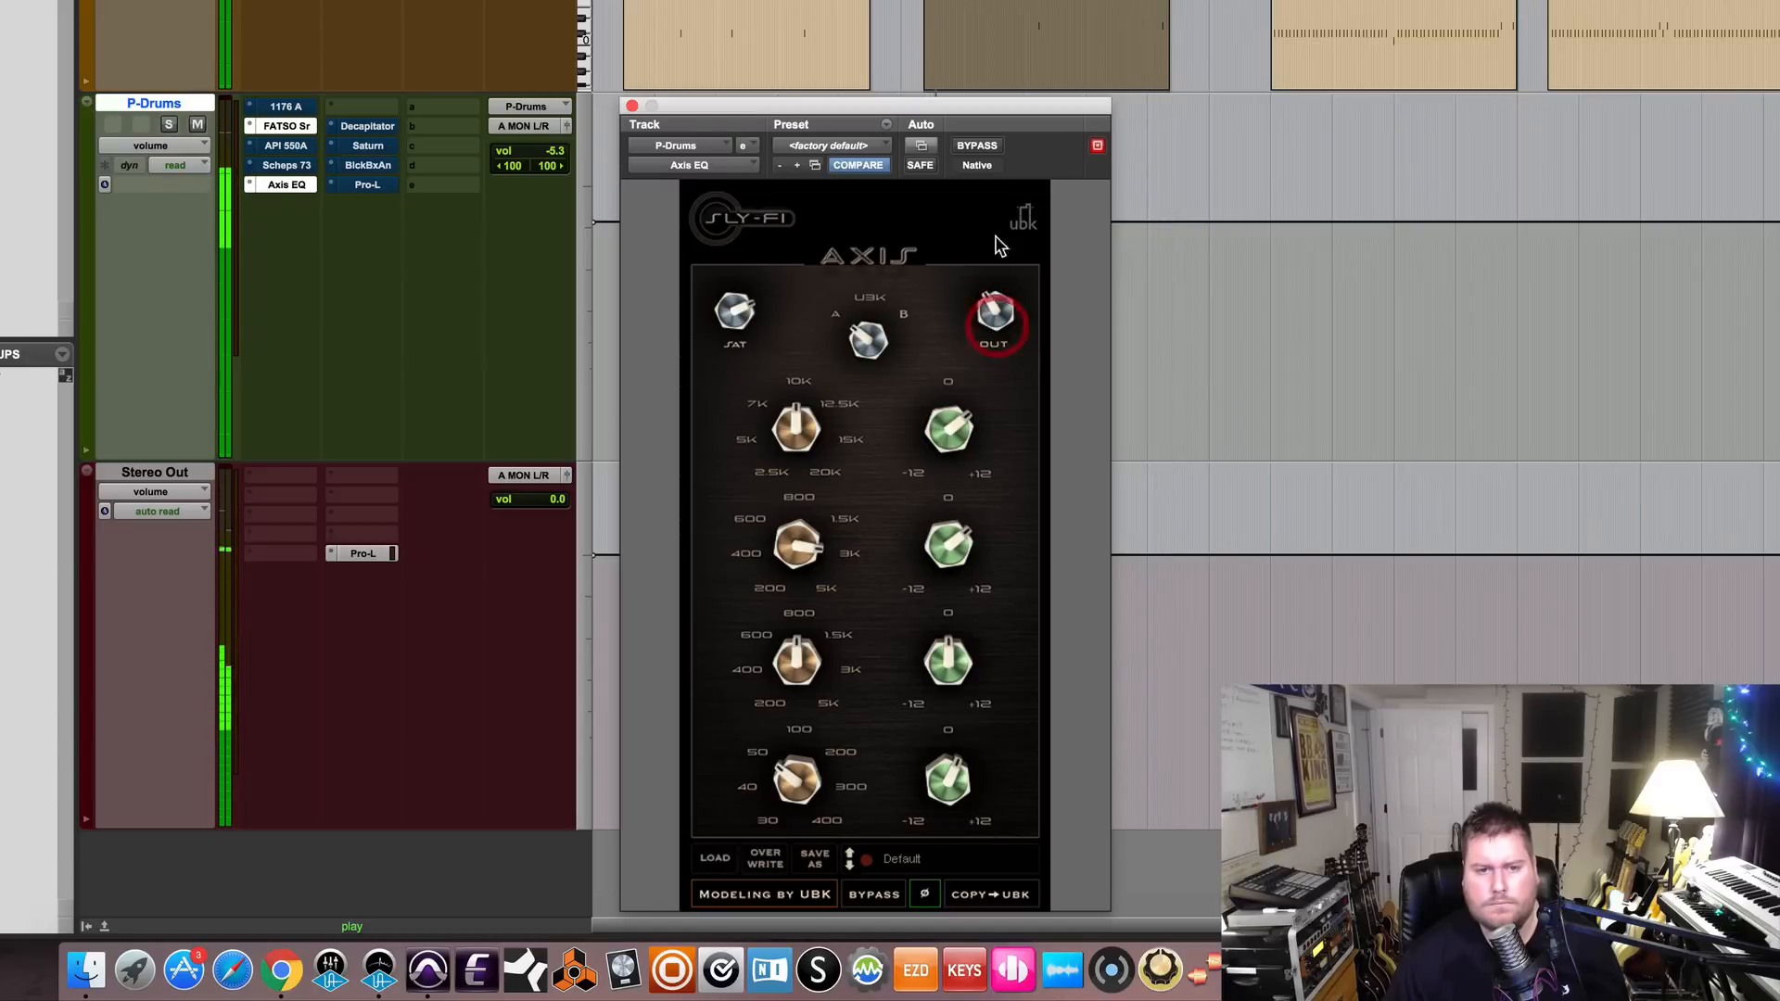
Compare the playing drums with the Axis EQ bypassed and active, leaving it active.
{"action": "left_click", "coordinate": [987, 148]}
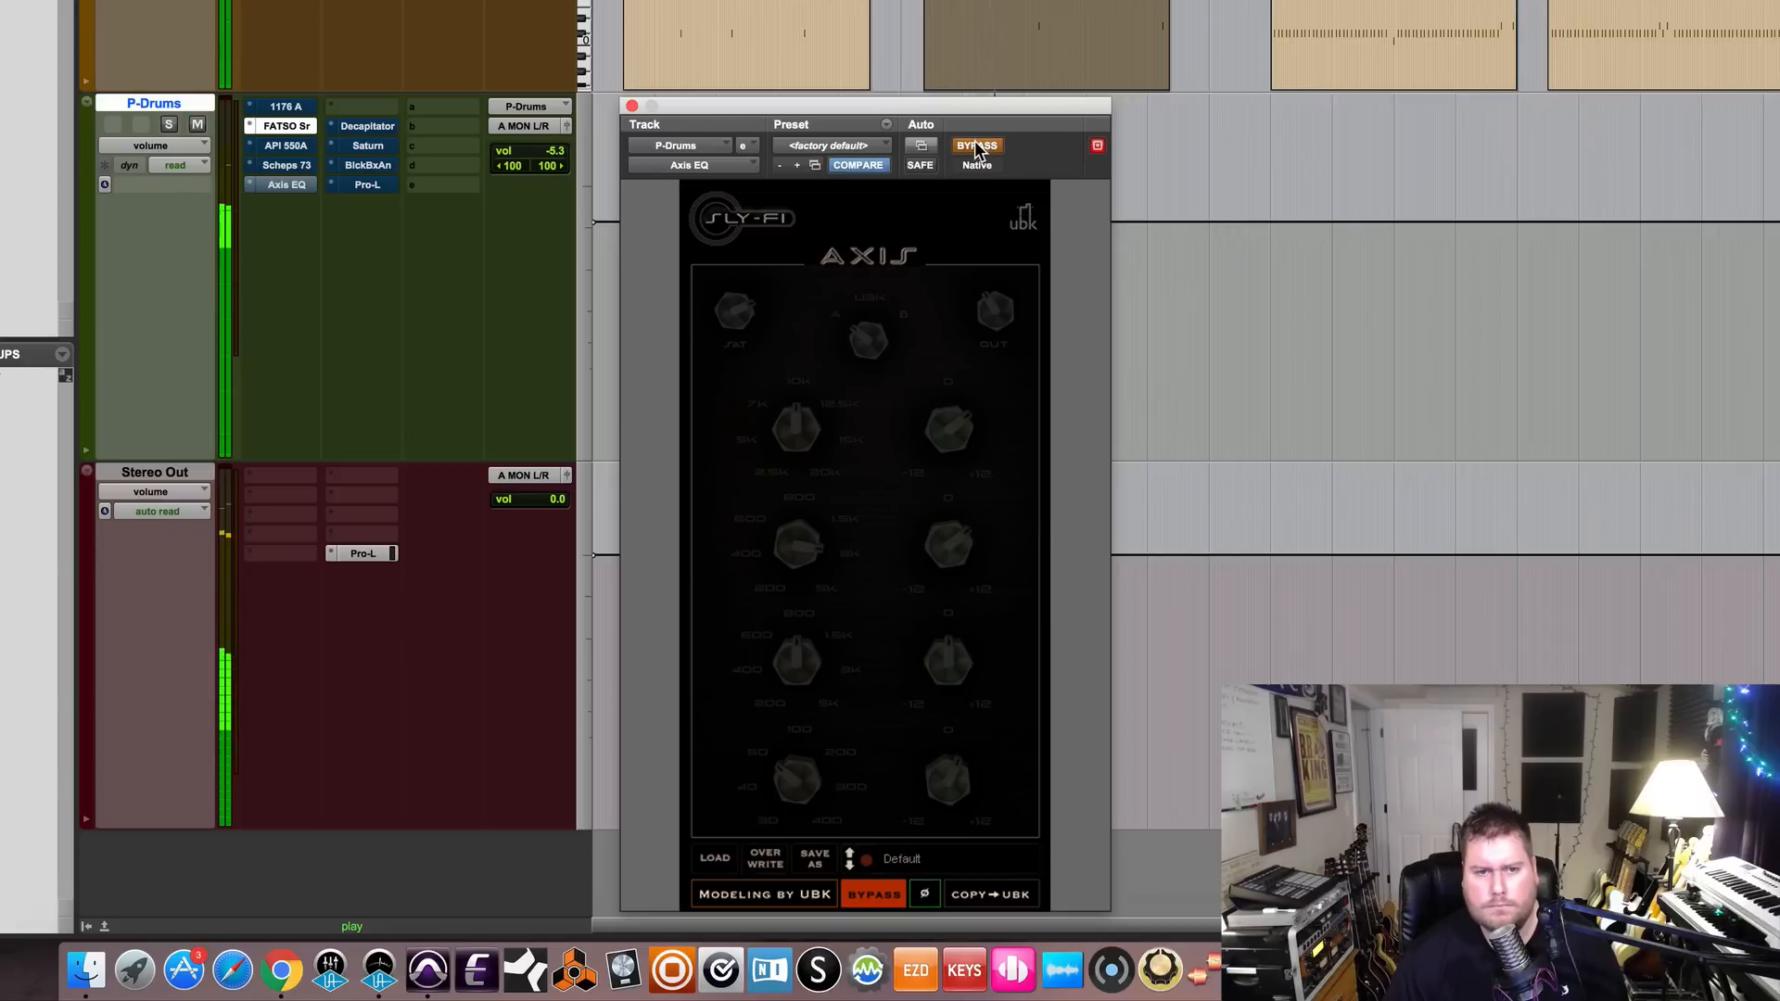
{"action": "left_click", "coordinate": [977, 146]}
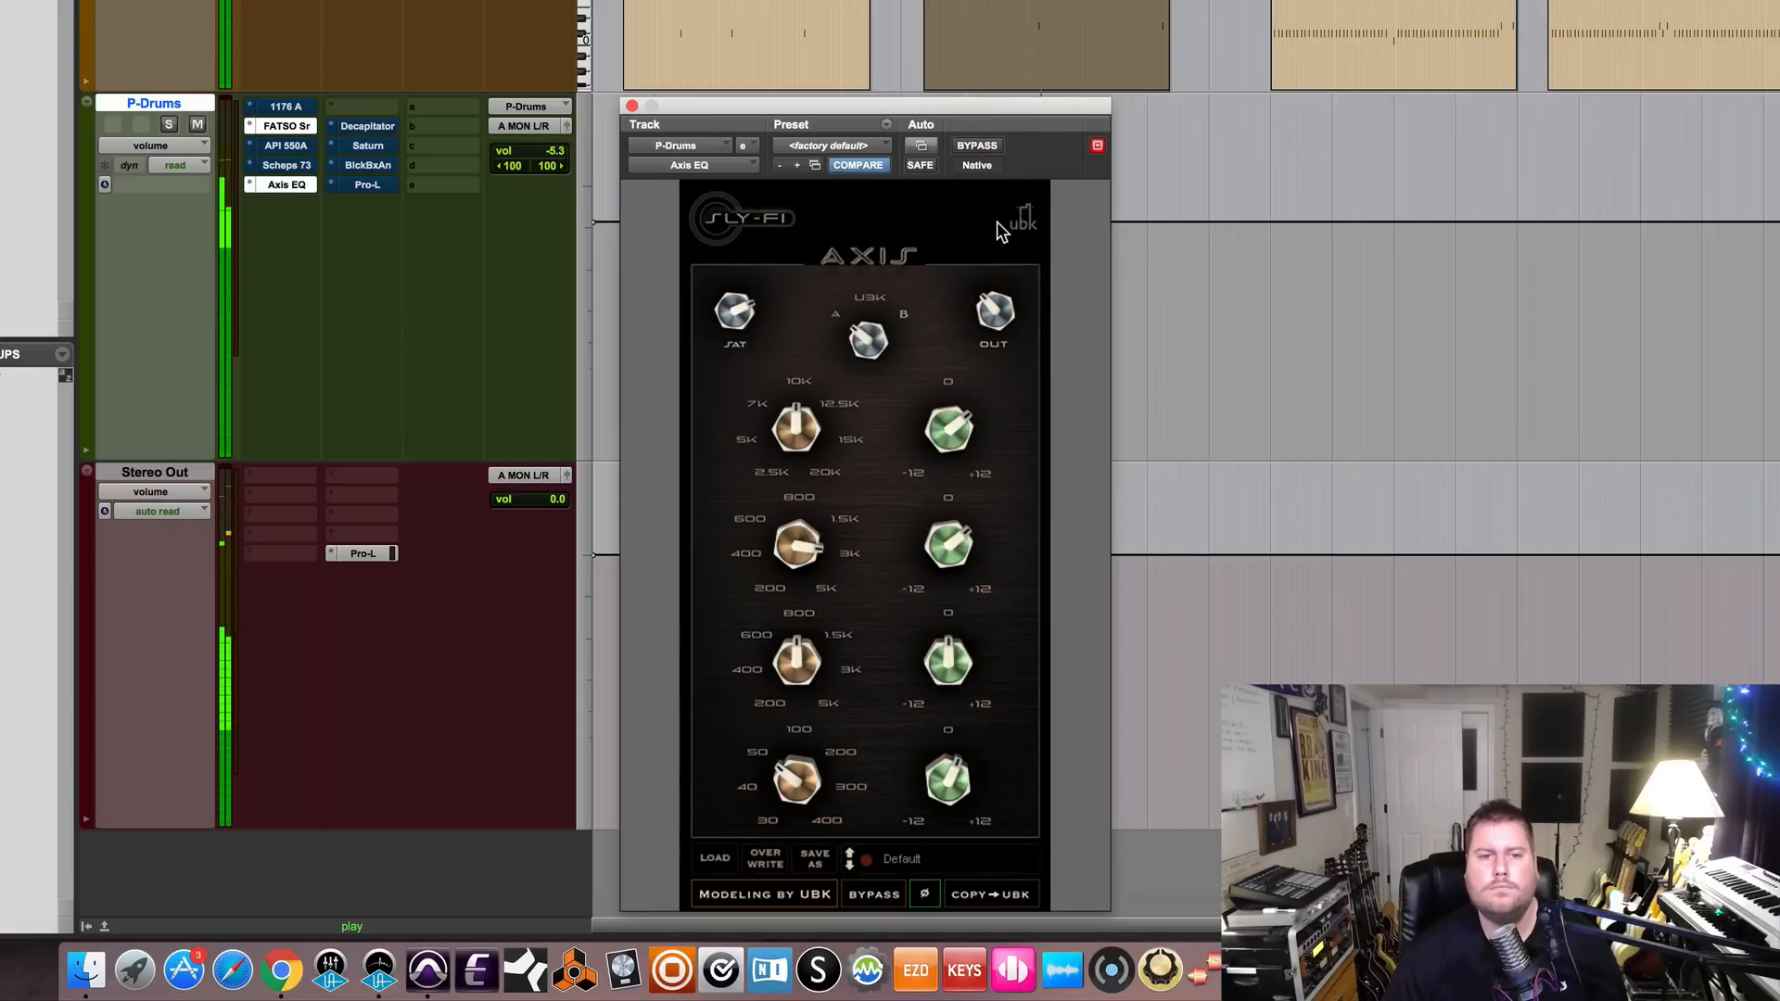
{"action": "left_click", "coordinate": [977, 148]}
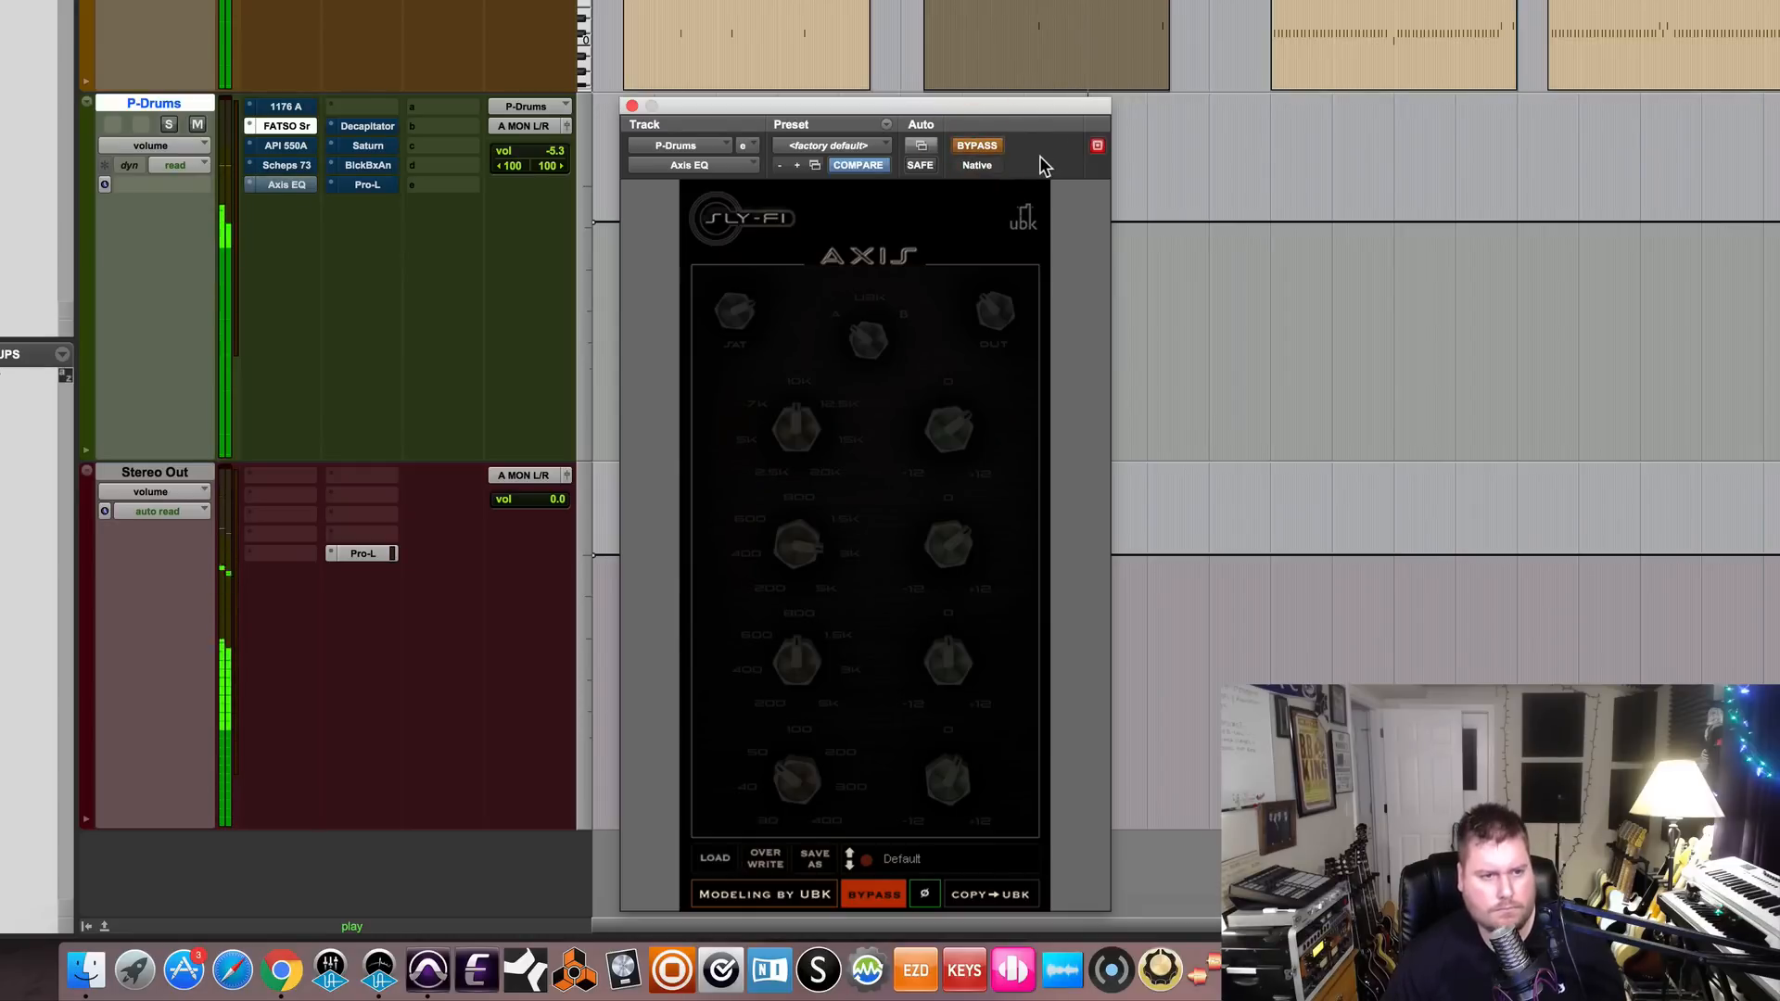
{"action": "left_click", "coordinate": [977, 148]}
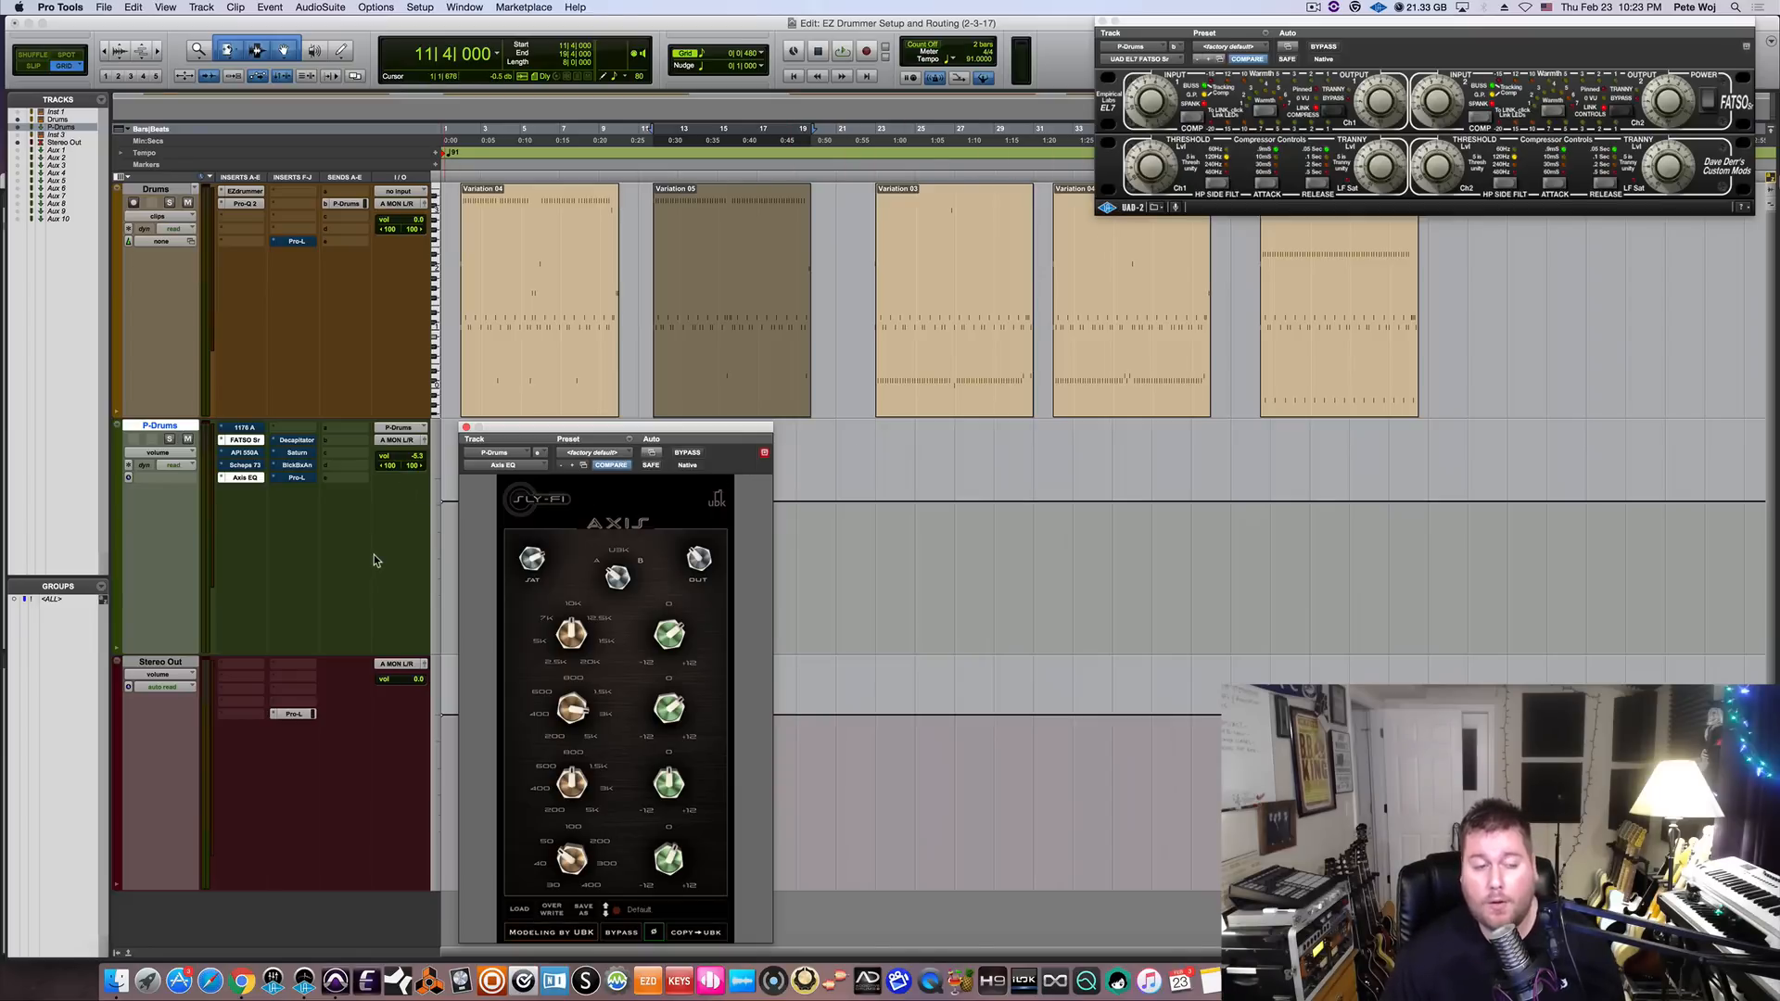
Play the drums while muting and unmuting P-Drums to compare the parallel sound, trim the Axis EQ's output slightly, and stop playback.
{"action": "key", "text": "space"}
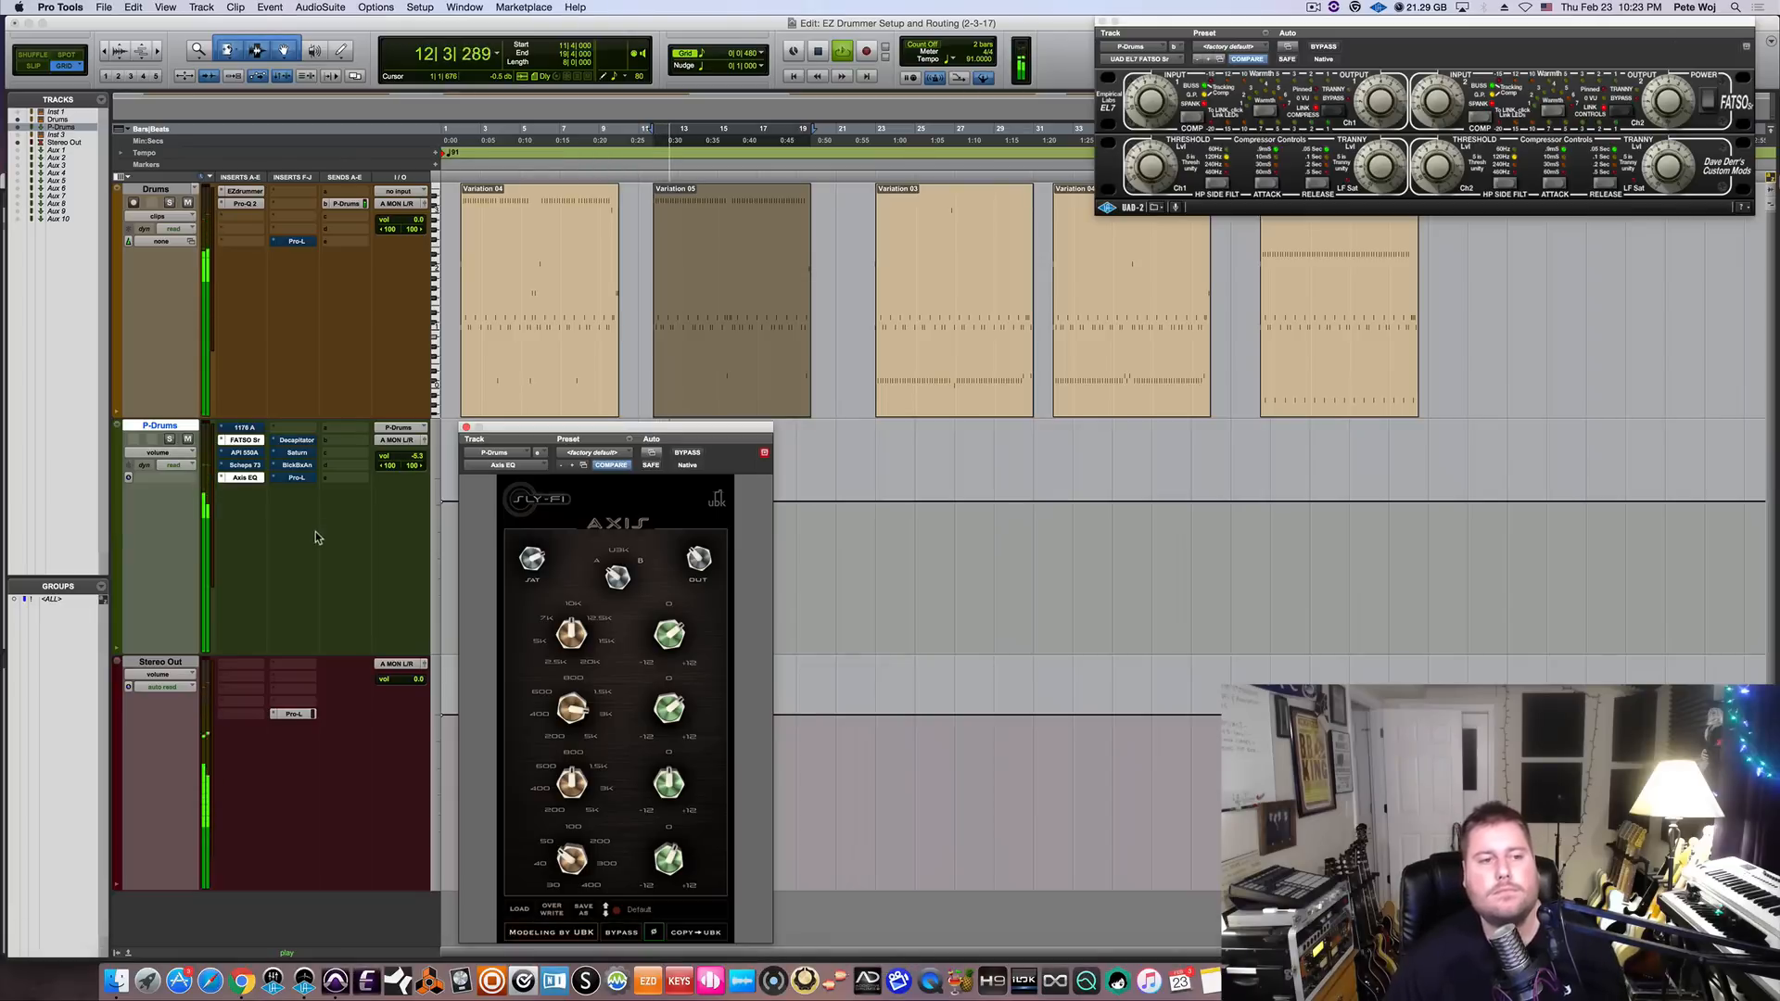
{"action": "left_click", "coordinate": [188, 439]}
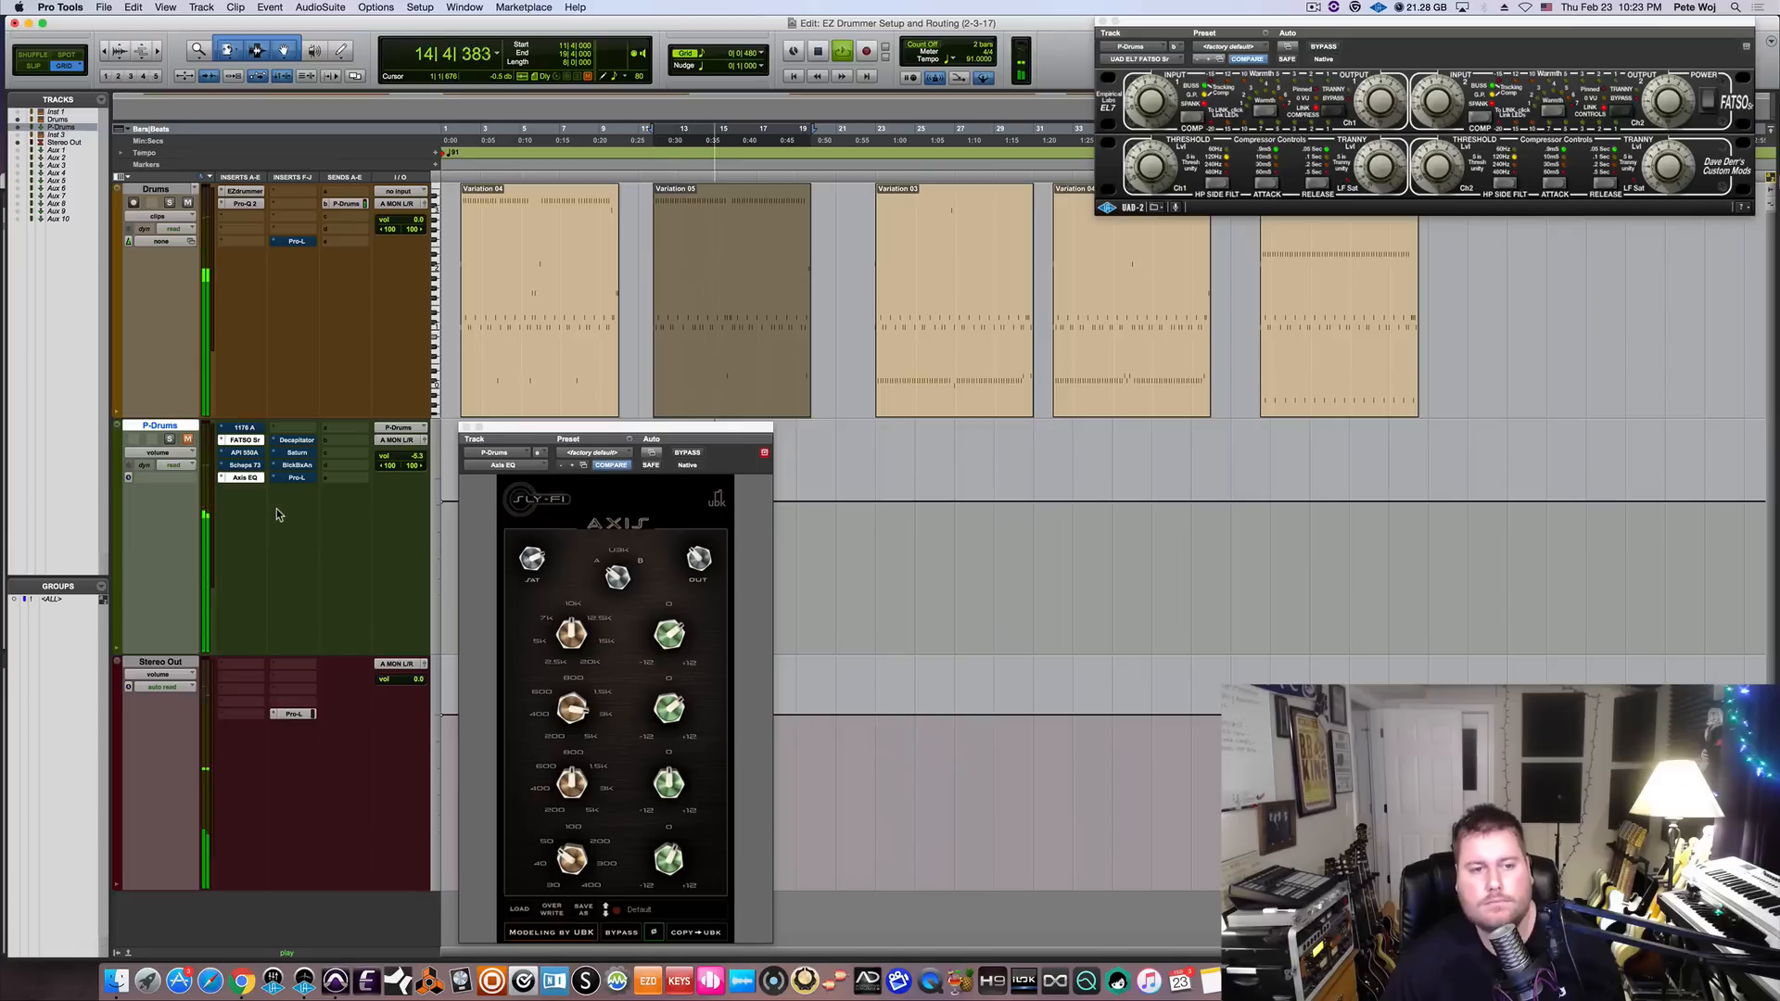
{"action": "left_click", "coordinate": [188, 440]}
{"action": "left_click", "coordinate": [693, 567]}
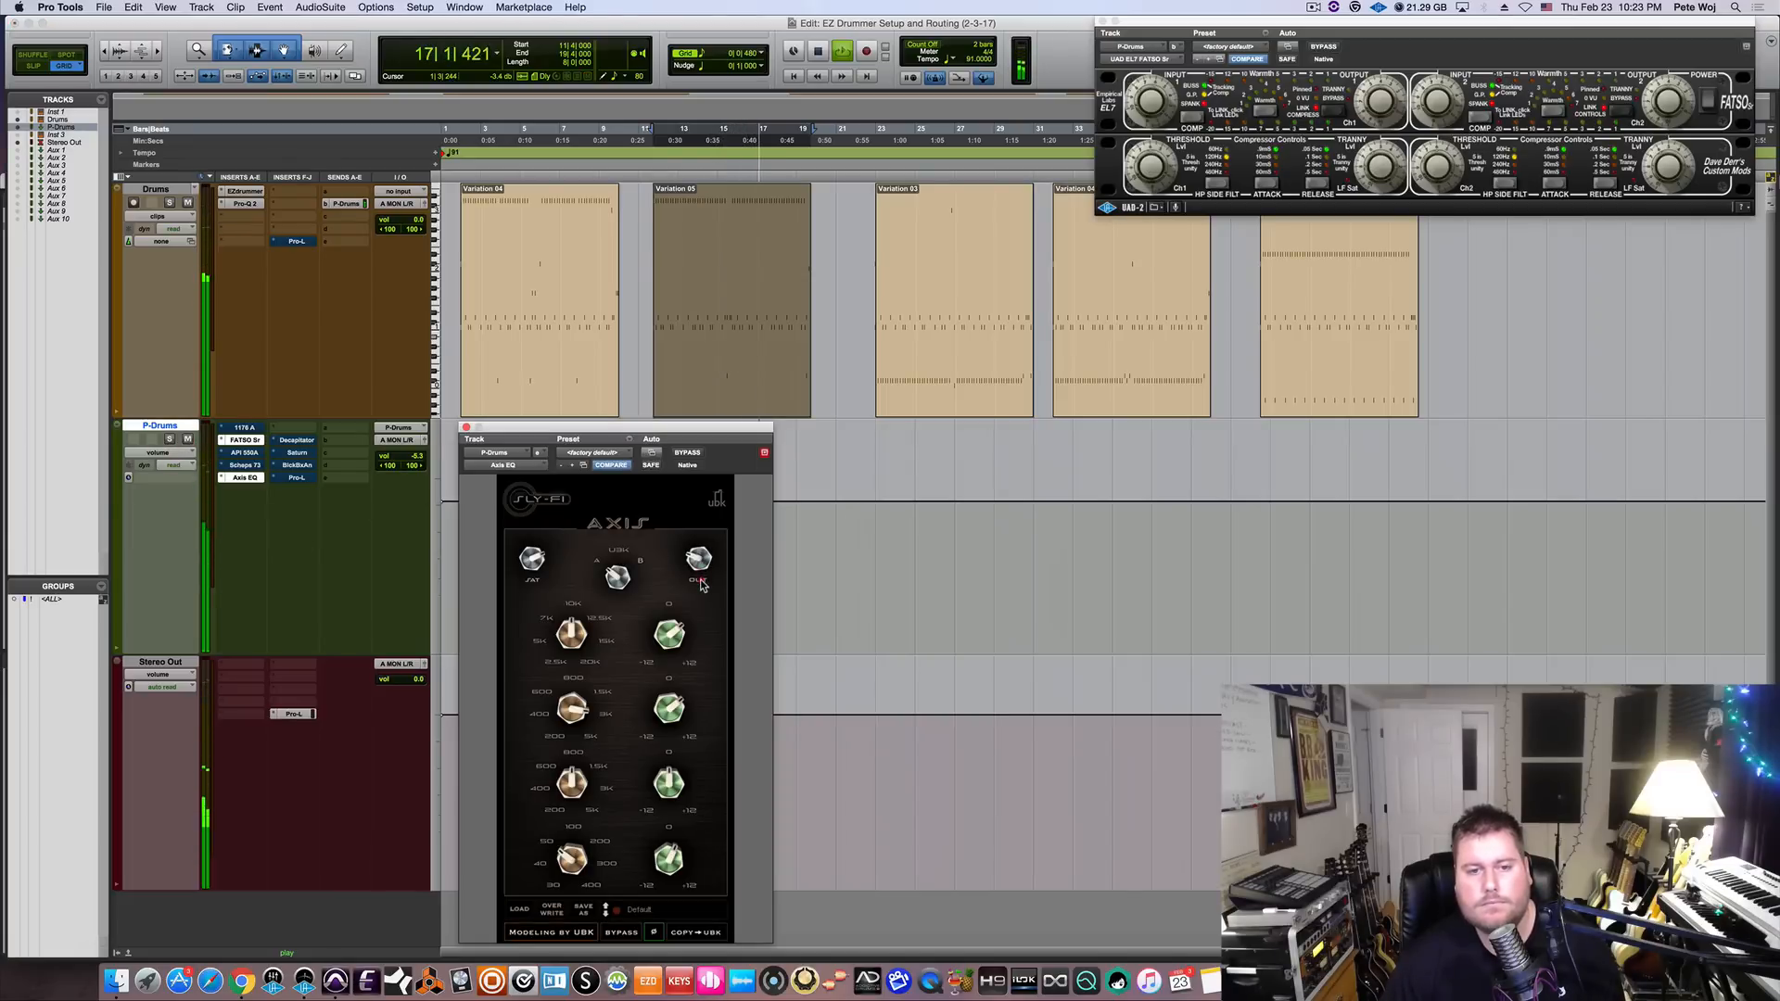
{"action": "left_click", "coordinate": [187, 439]}
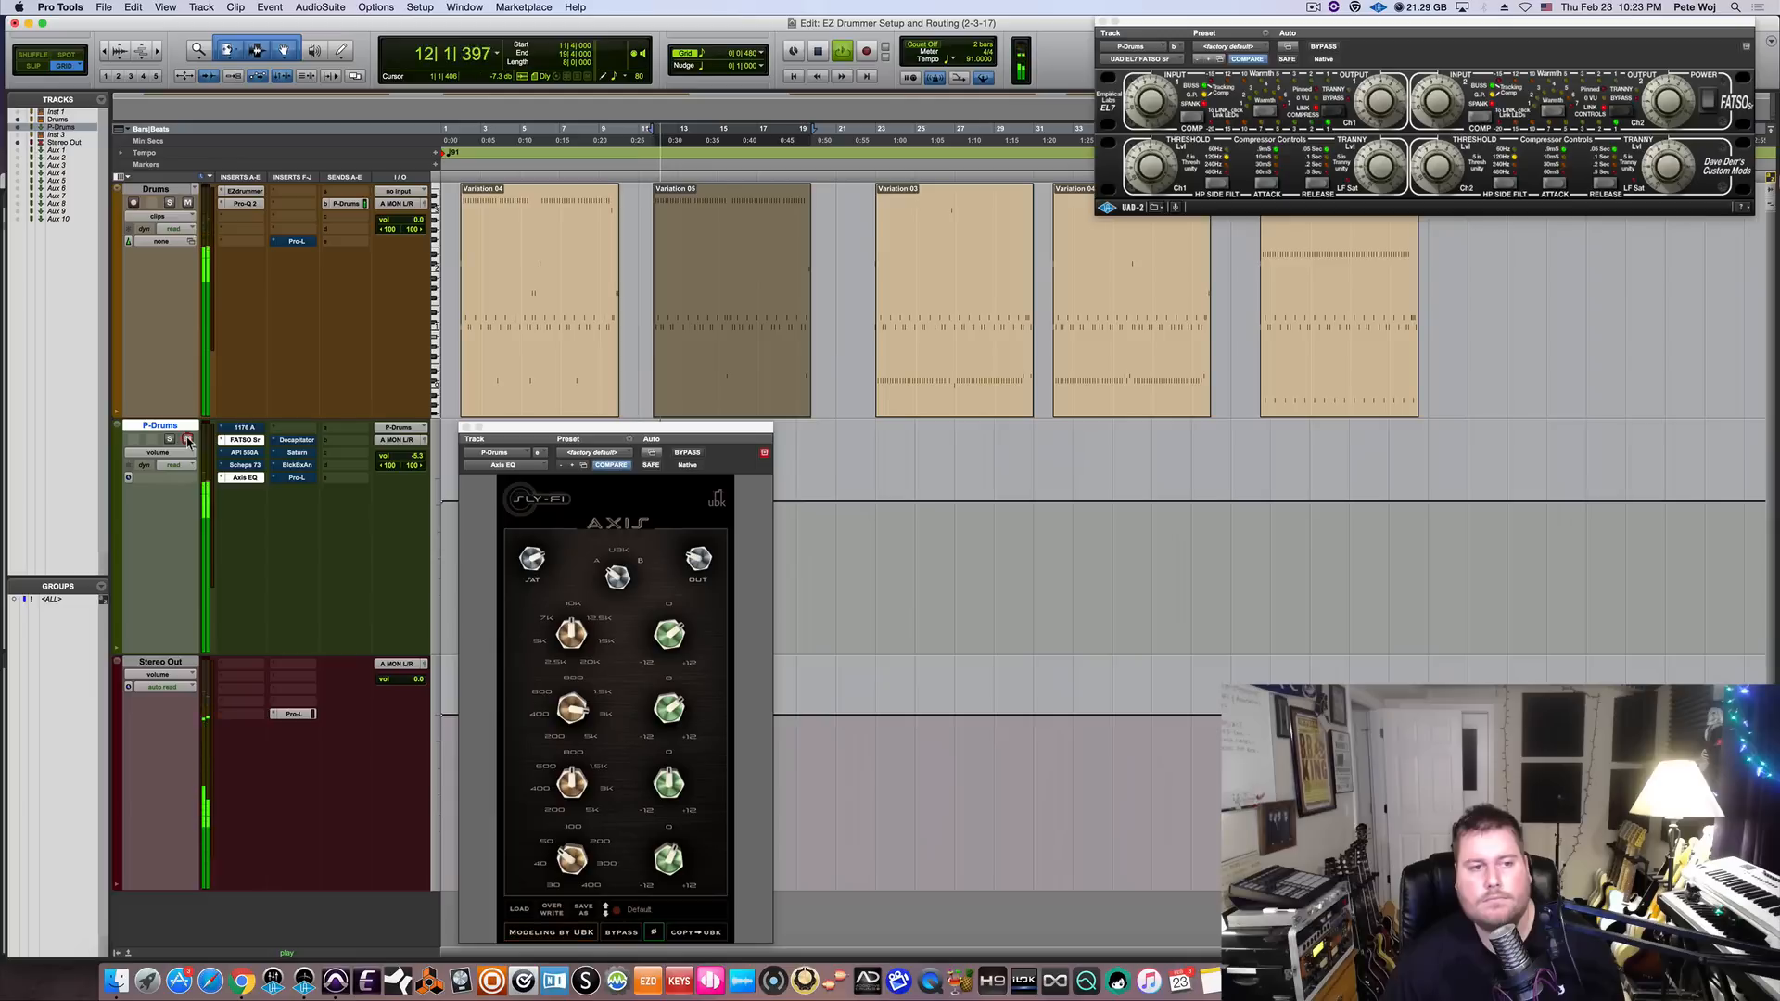
{"action": "left_click", "coordinate": [187, 439]}
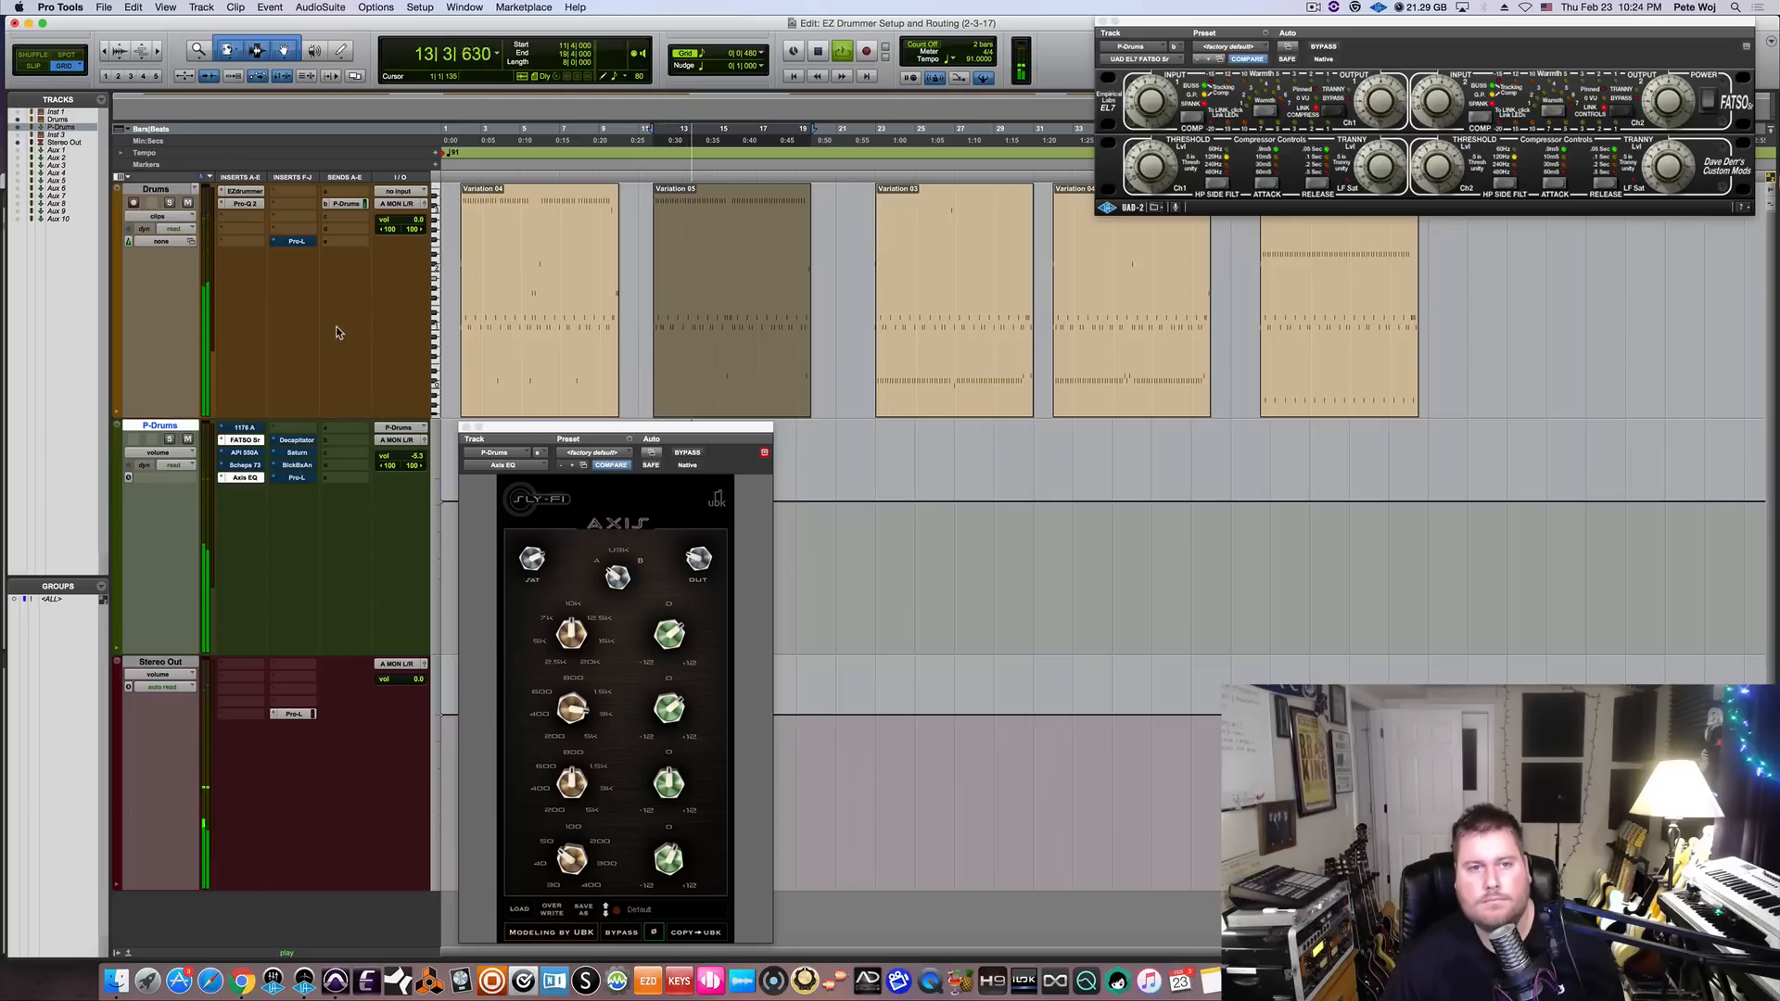
{"action": "key", "text": "space"}
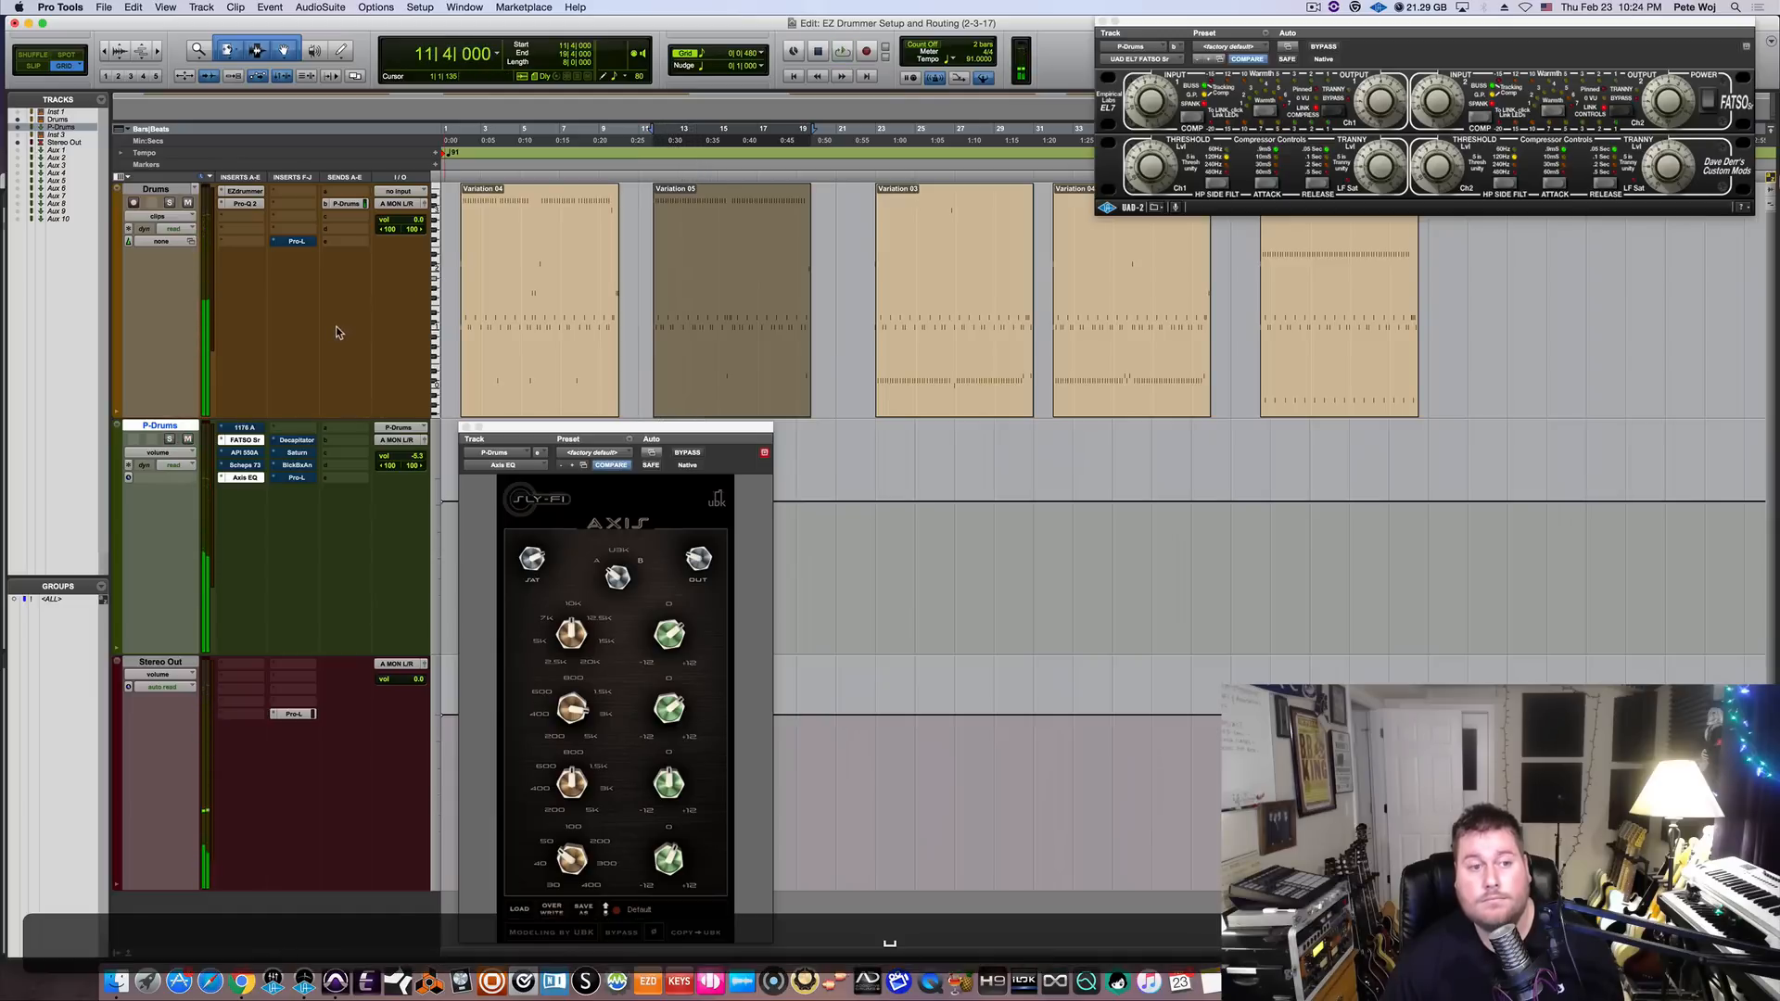